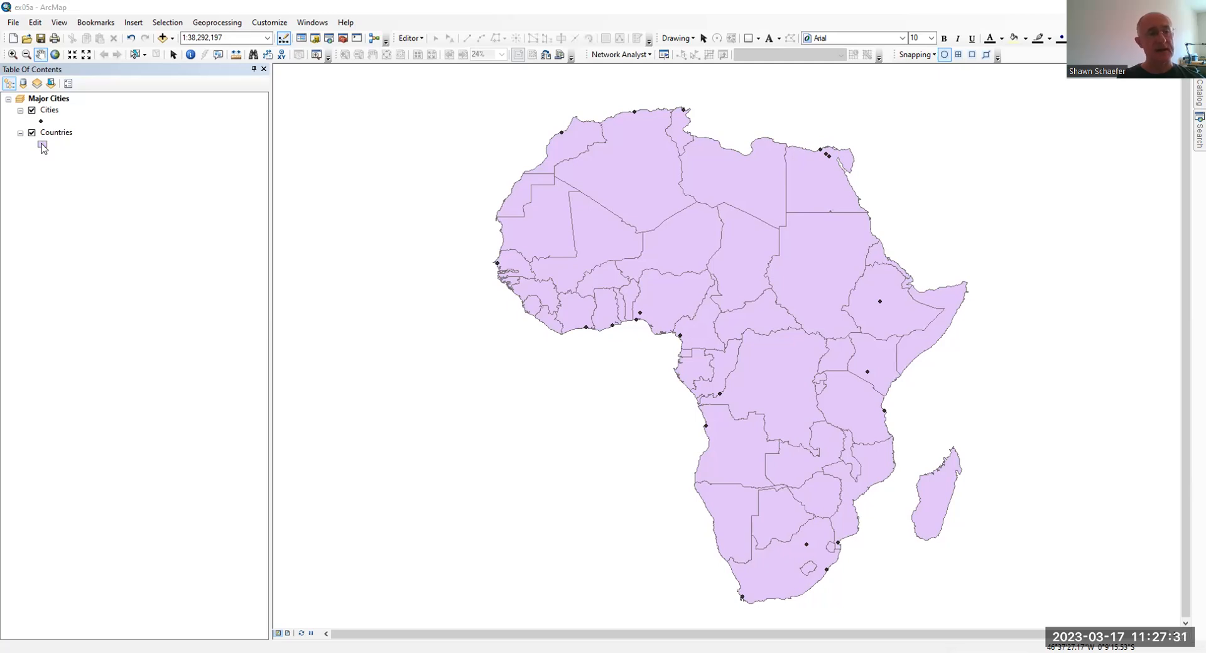
Change the Countries layer symbol to a light beige fill with a dark gray outline
click(43, 146)
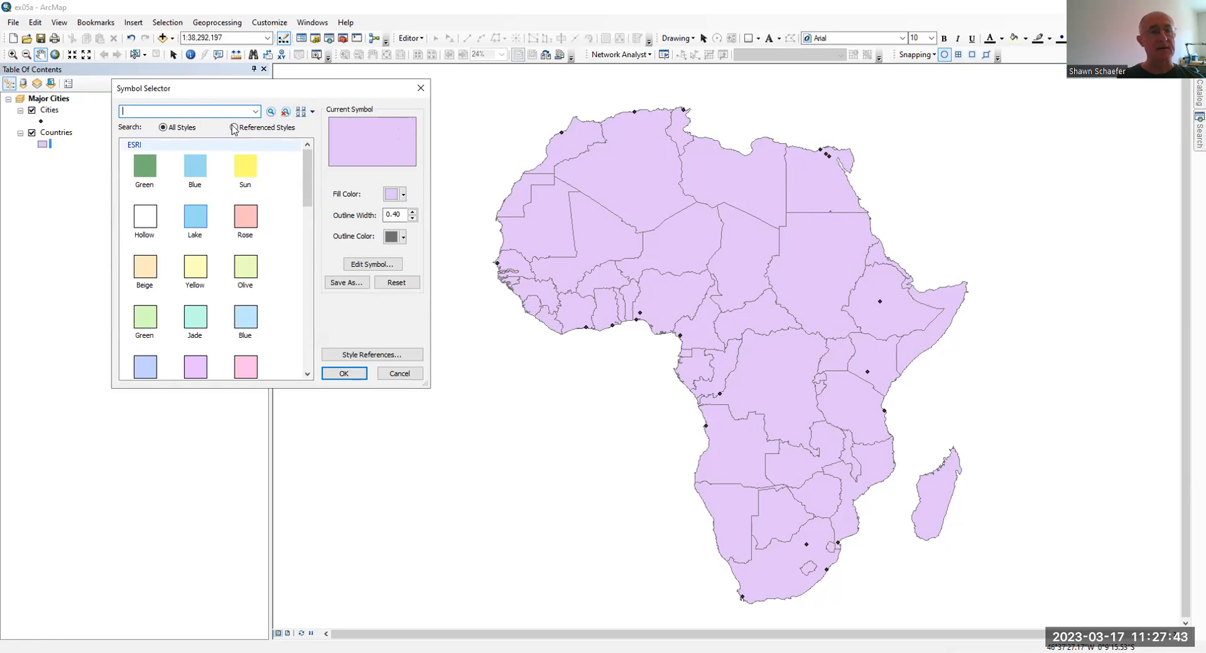
click(404, 197)
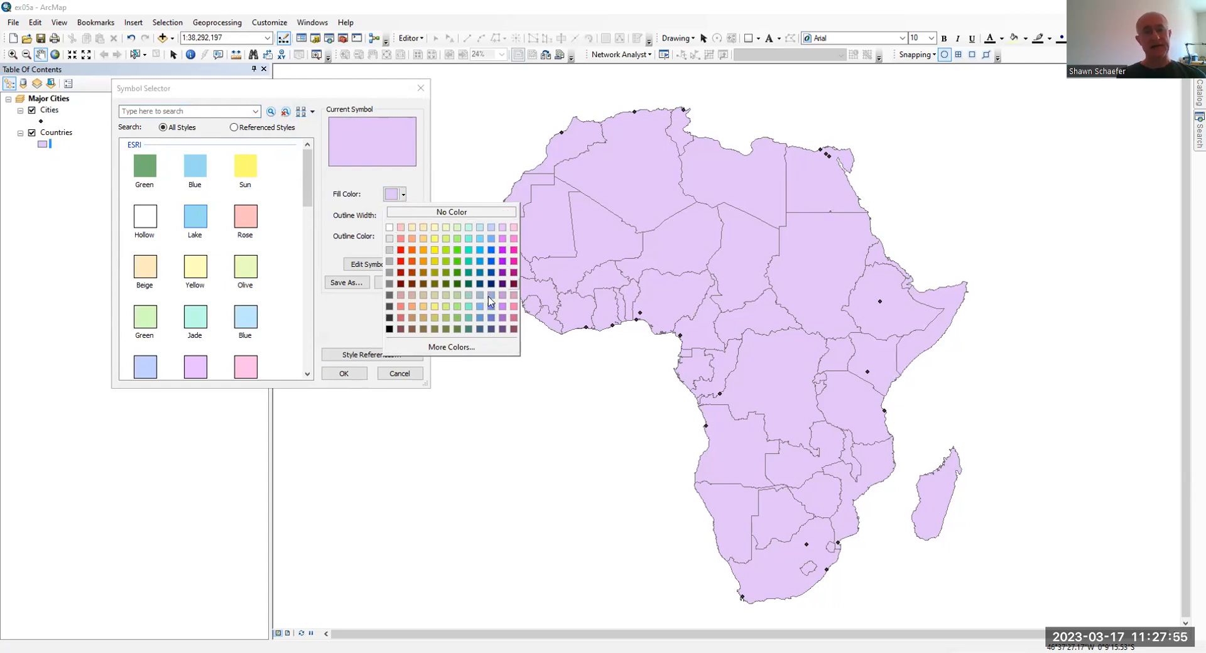
click(412, 228)
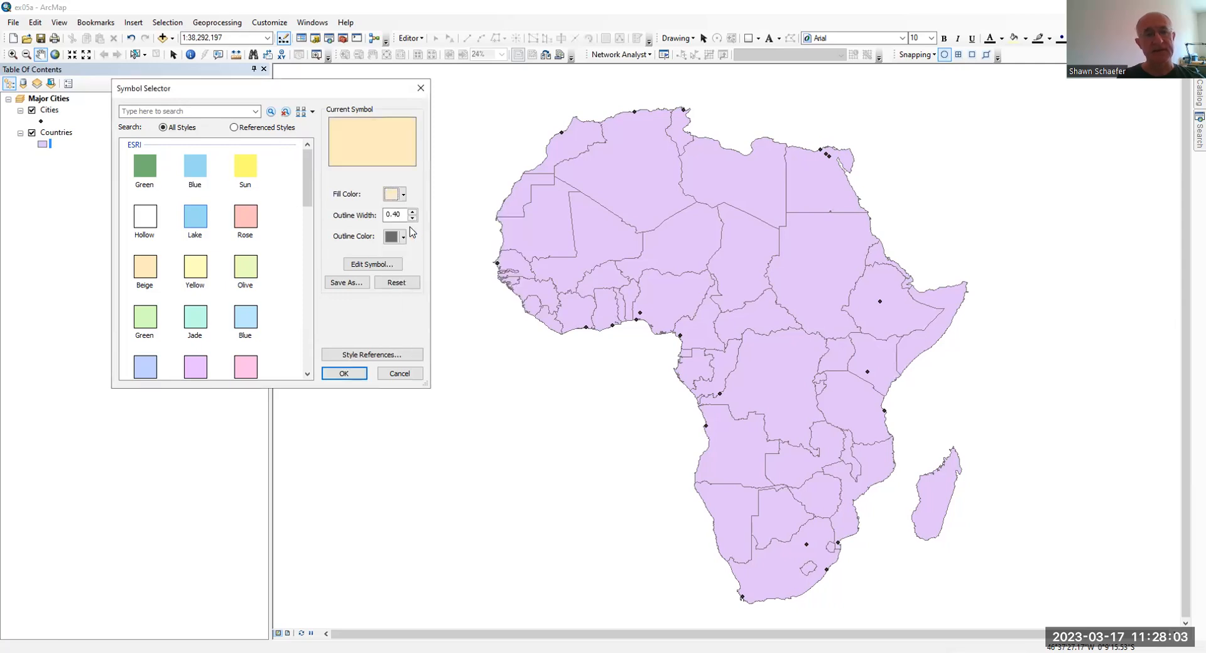
click(402, 237)
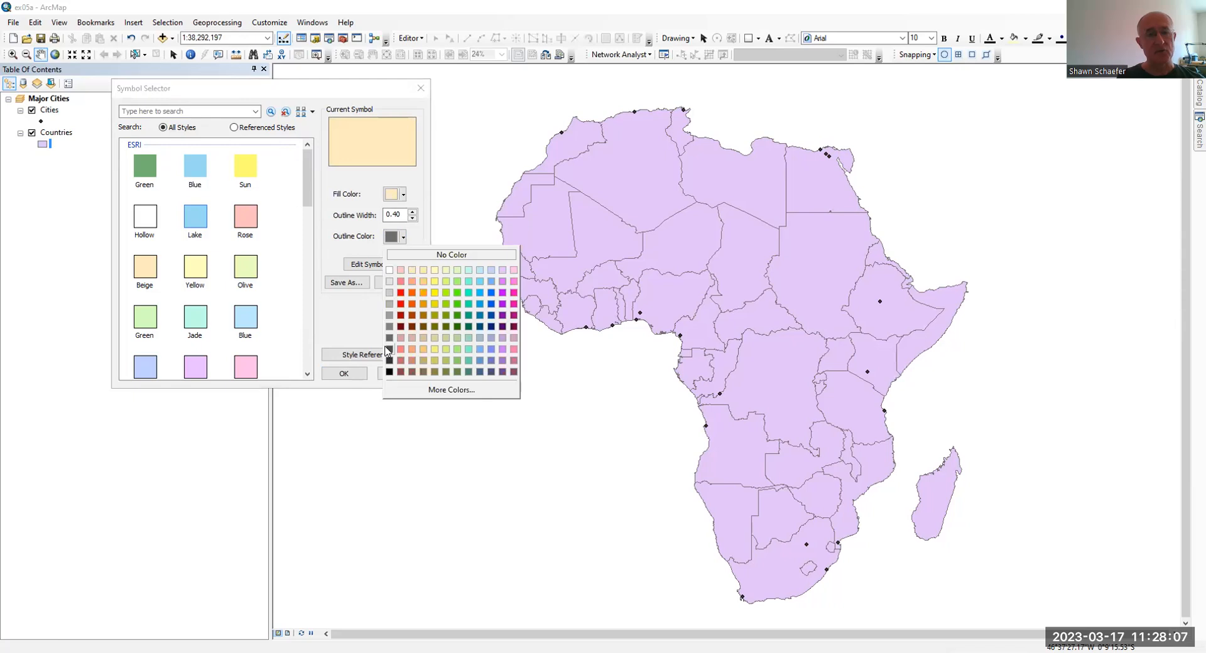
click(387, 349)
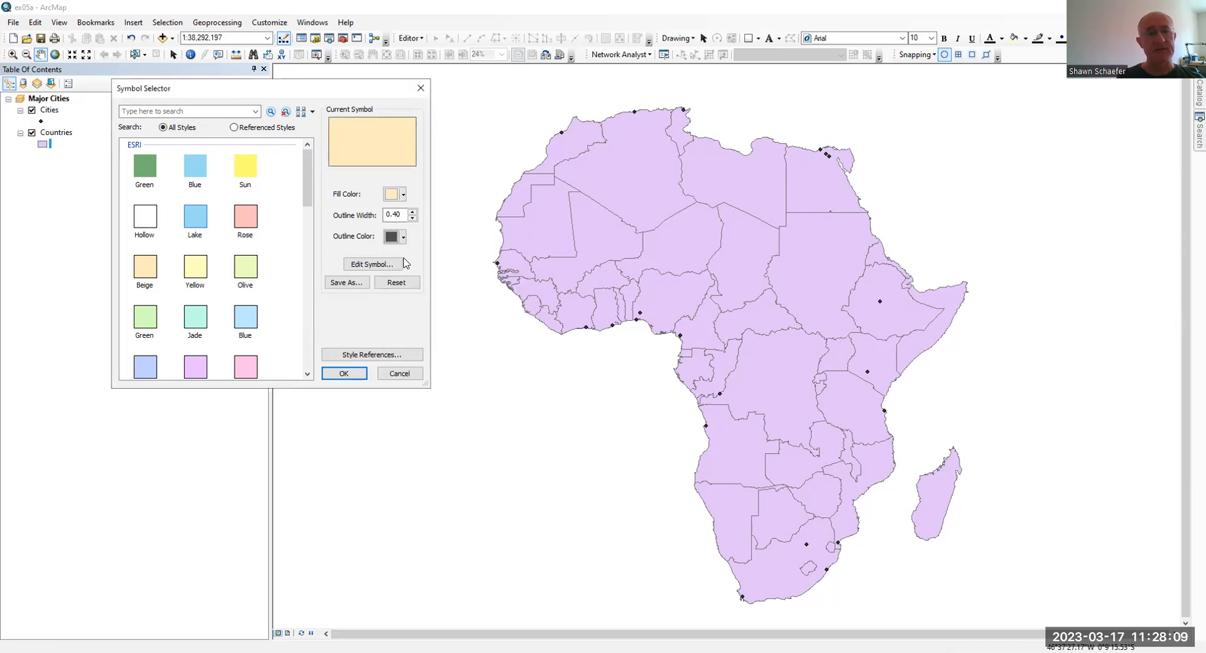
click(350, 372)
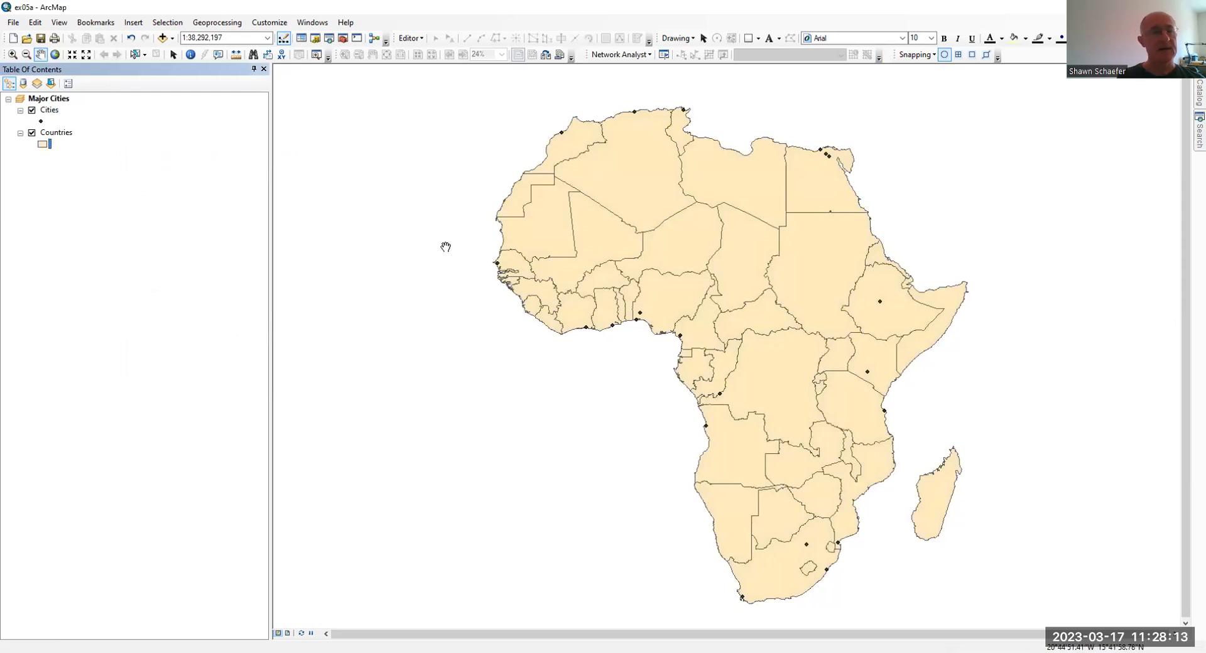
Symbolize the Cities layer with the Circle 2 marker in light red at size 10, and label its features
double_click(41, 121)
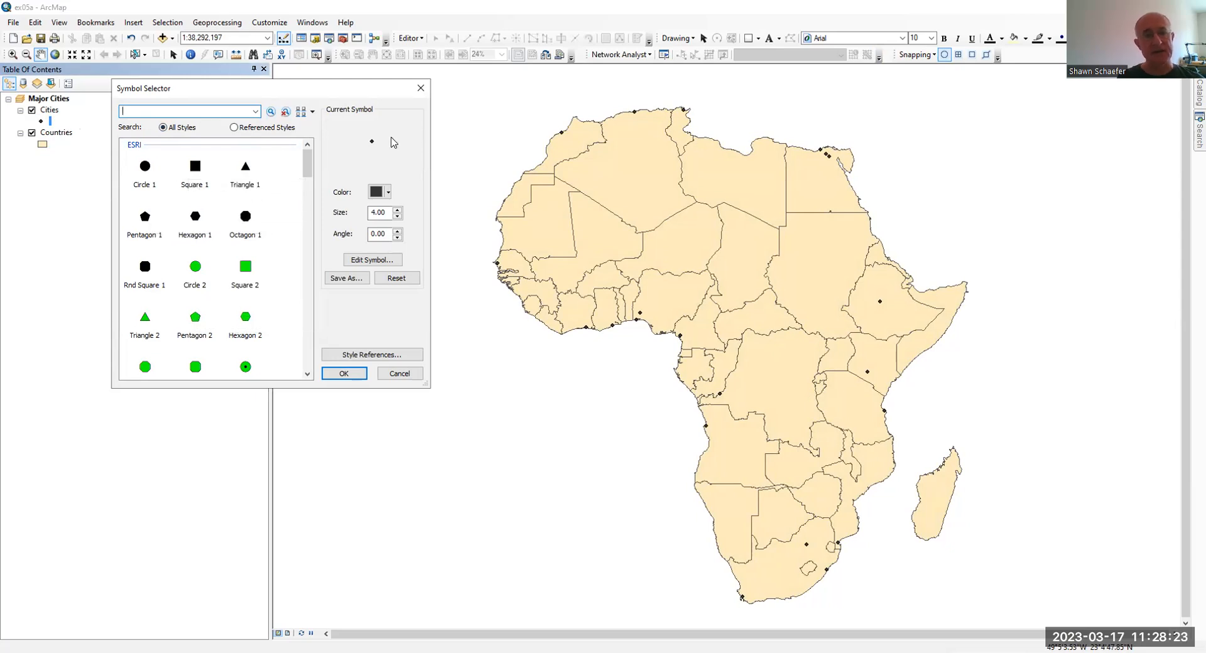
click(193, 269)
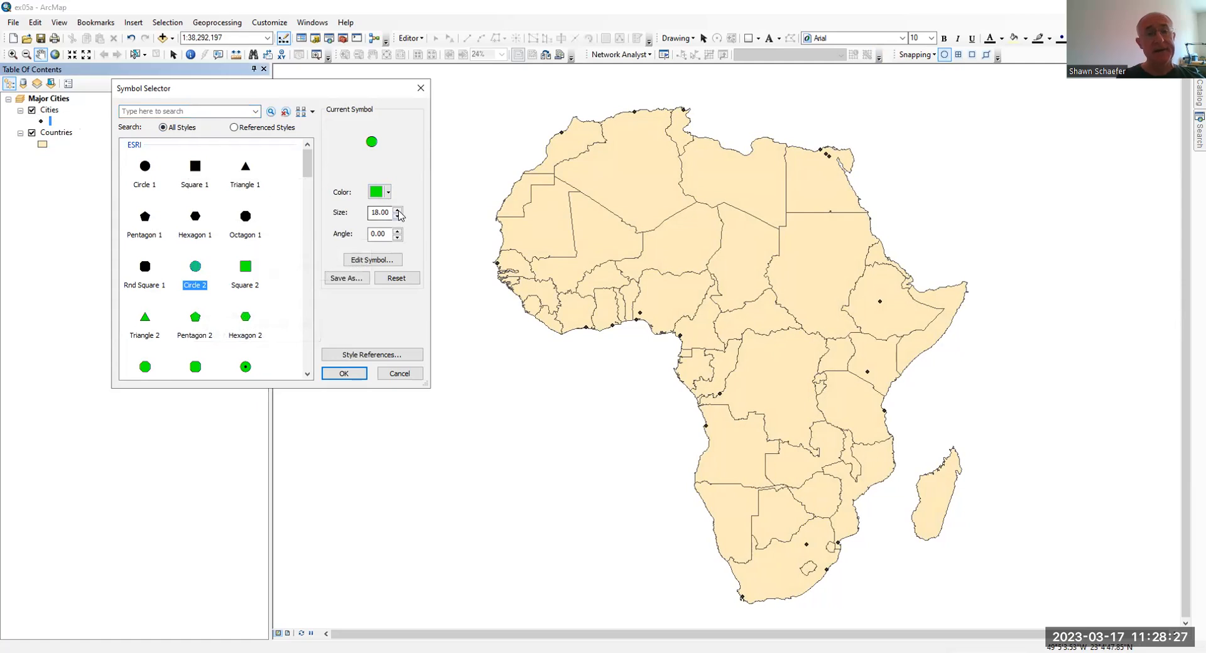
click(387, 200)
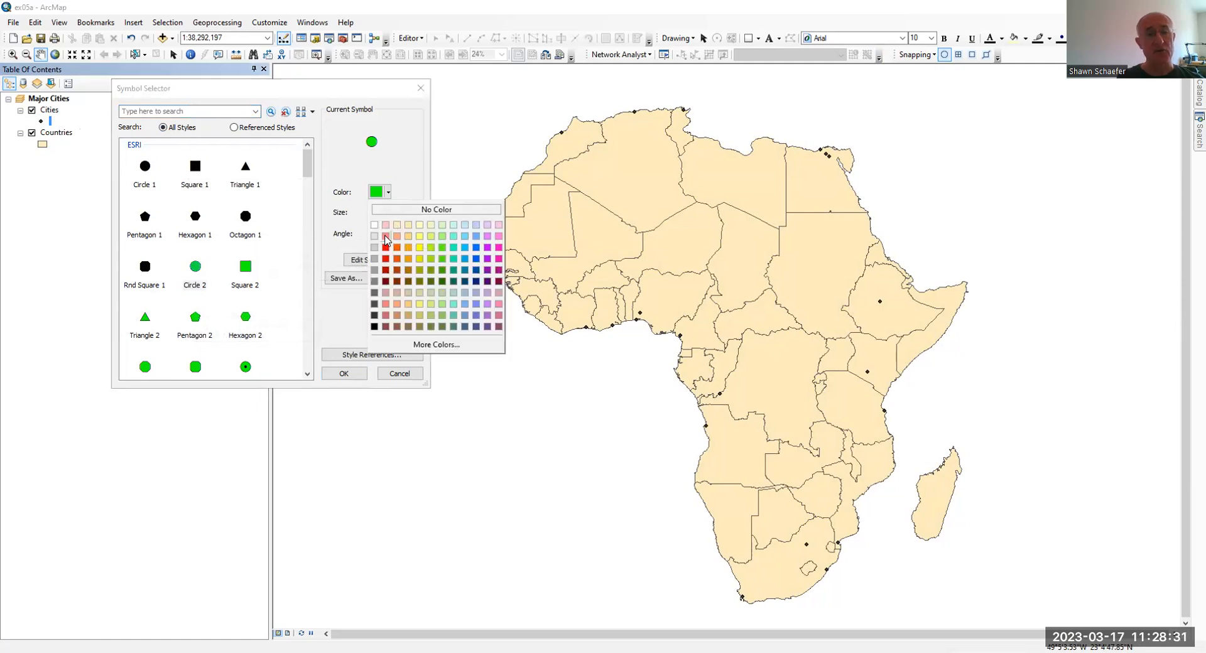
click(385, 239)
click(397, 217)
click(397, 217)
click(397, 218)
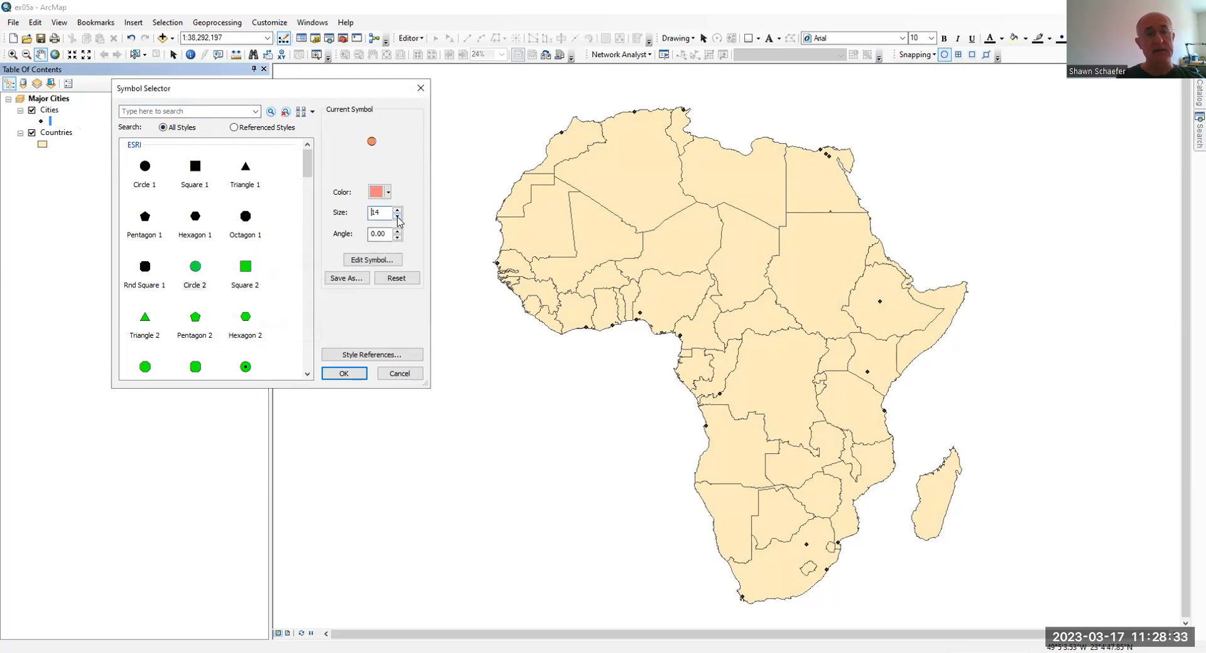
click(397, 218)
click(397, 218)
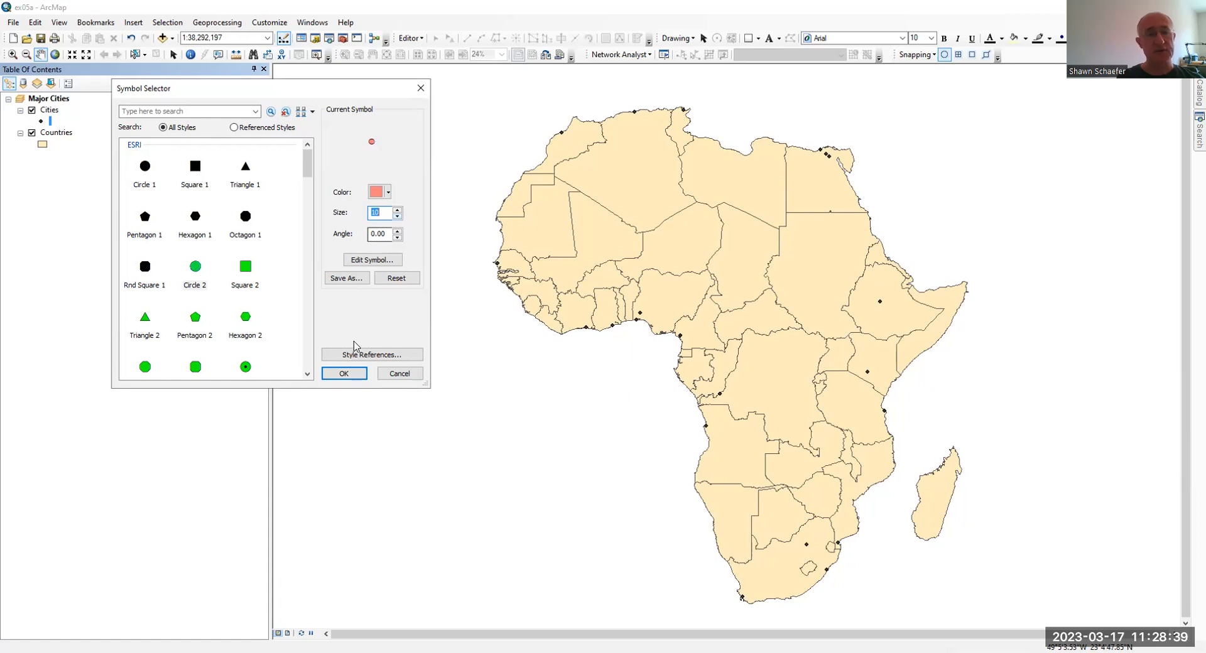
click(343, 374)
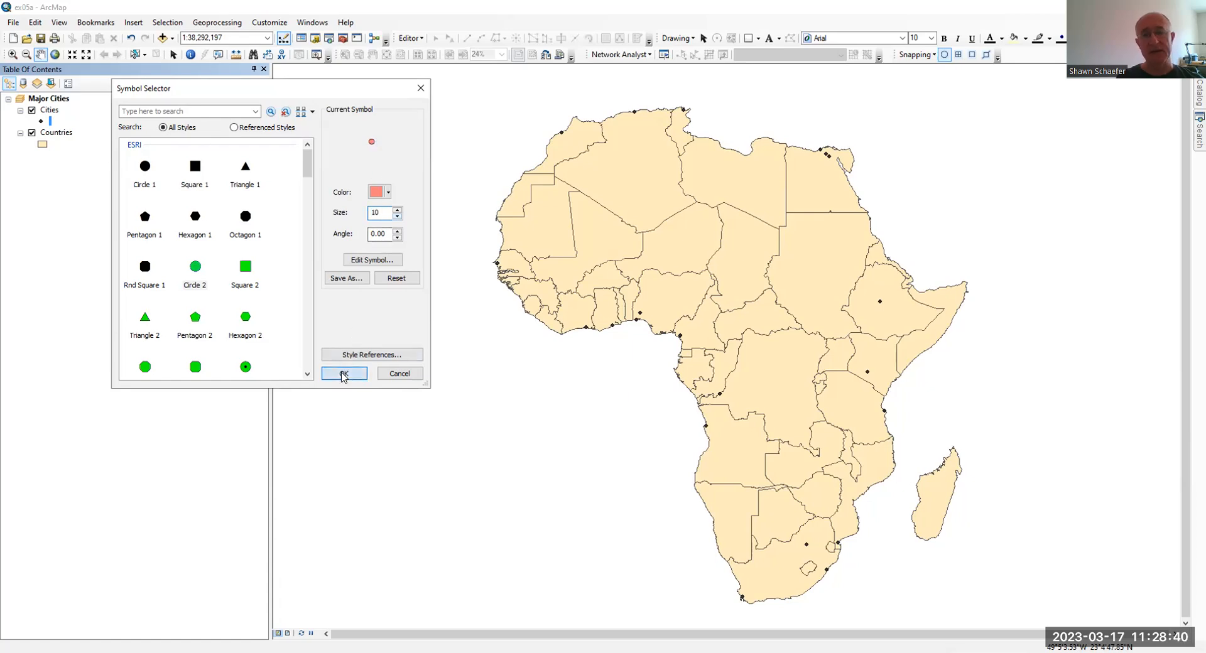
right_click(50, 111)
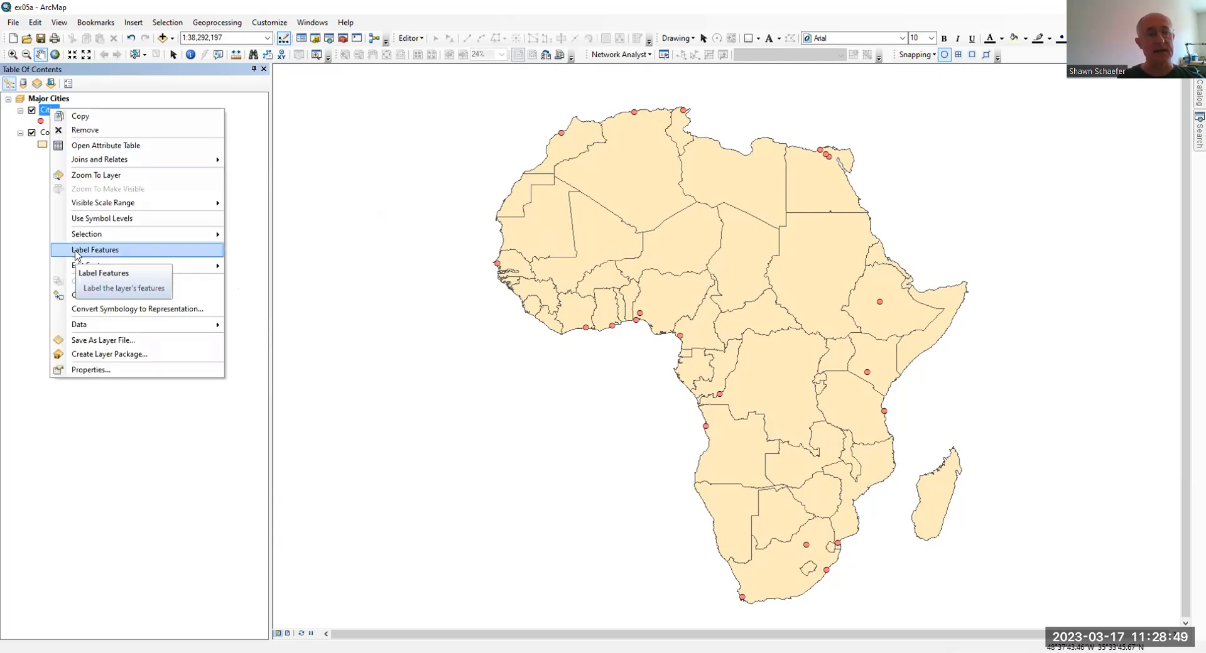
click(75, 251)
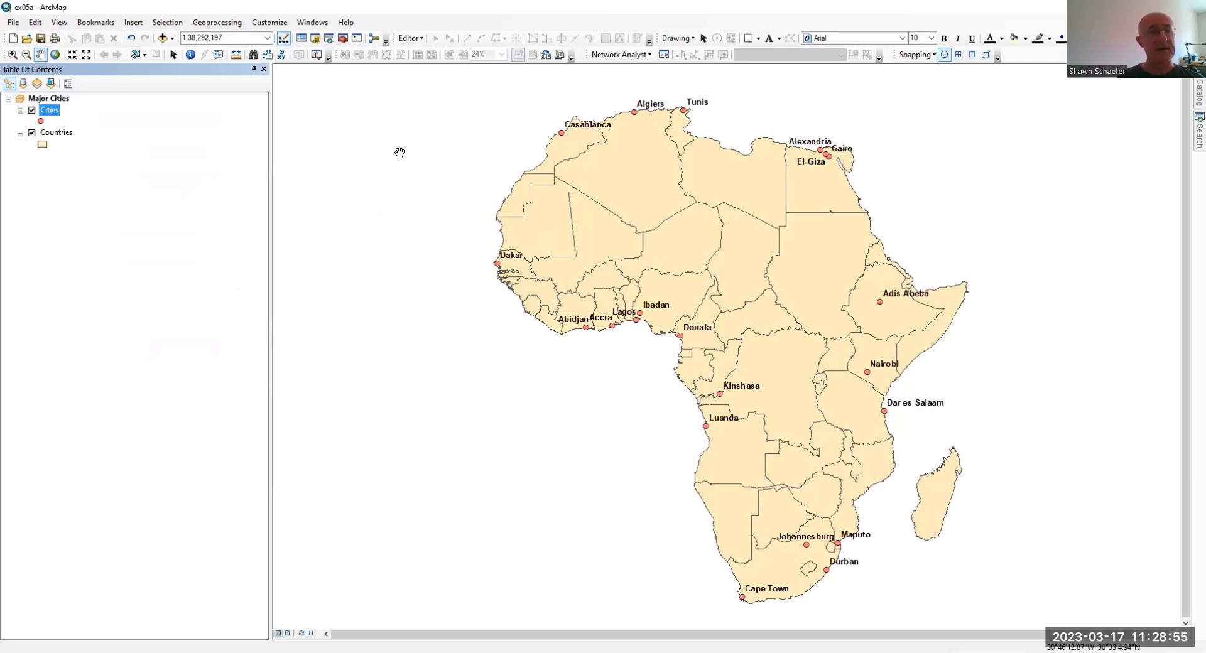
Set the Major Cities data frame's background to Lt Blue and apply it
click(174, 54)
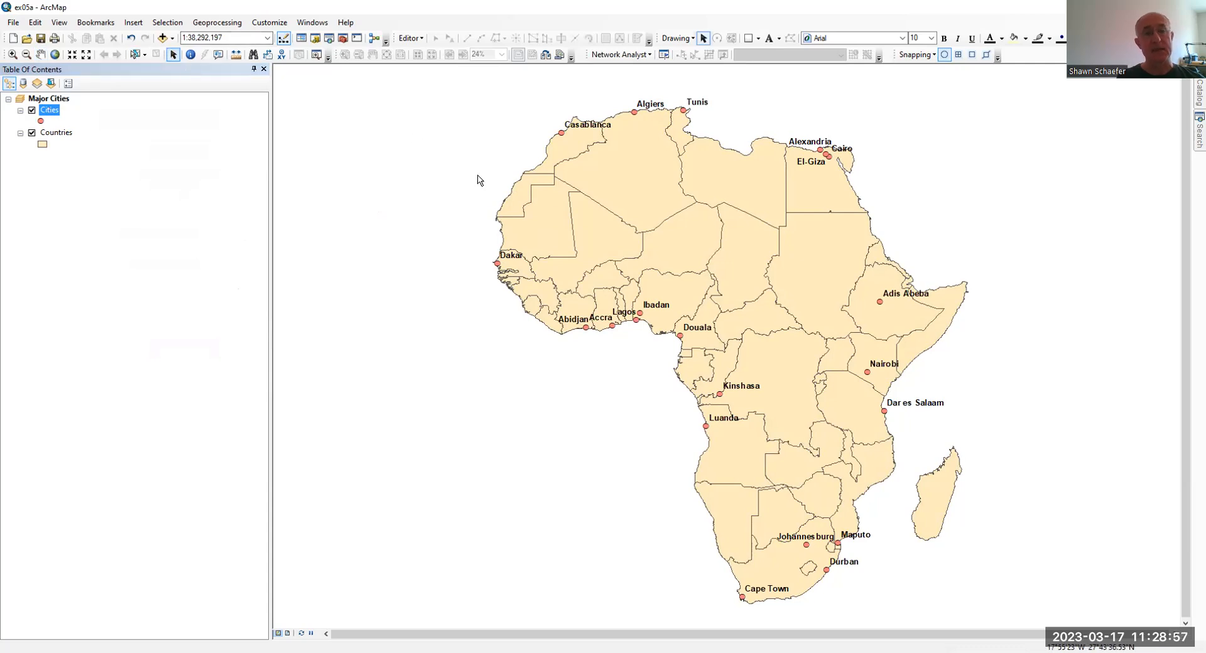
right_click(430, 185)
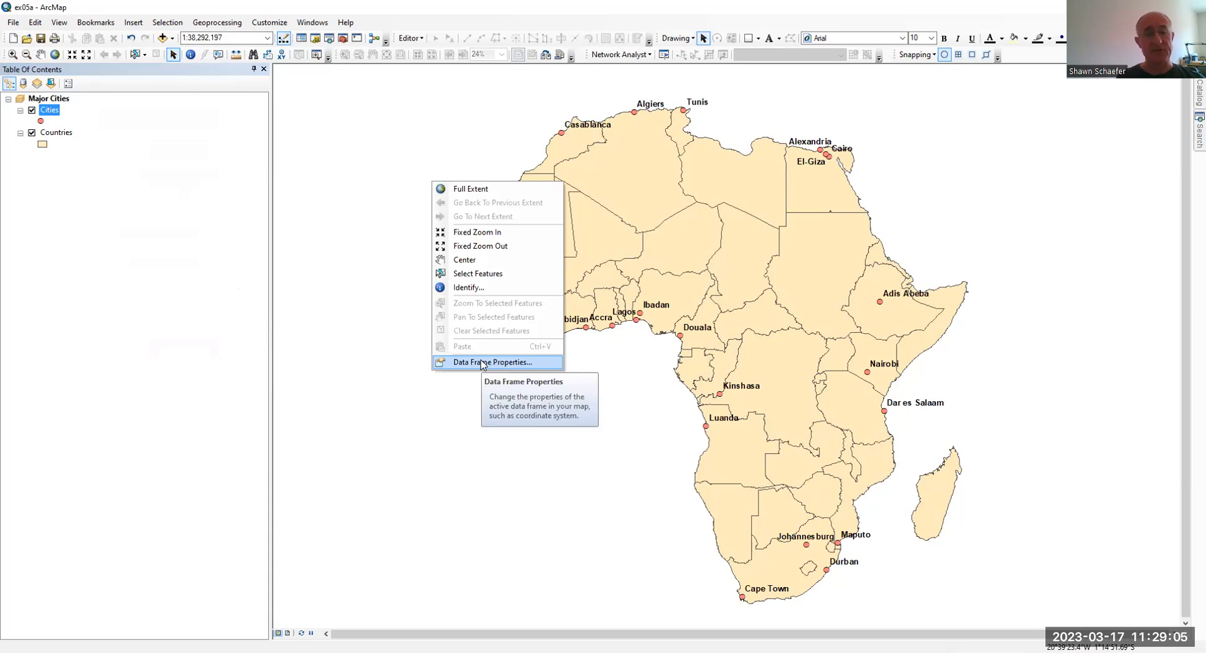
click(481, 362)
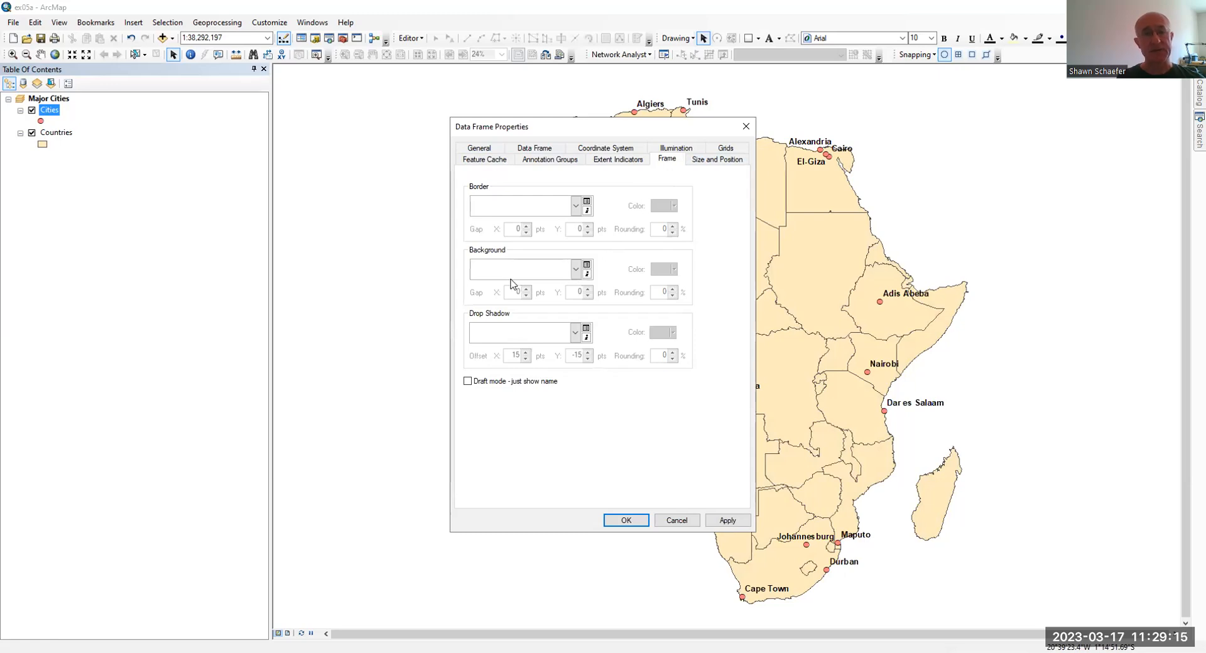
click(574, 270)
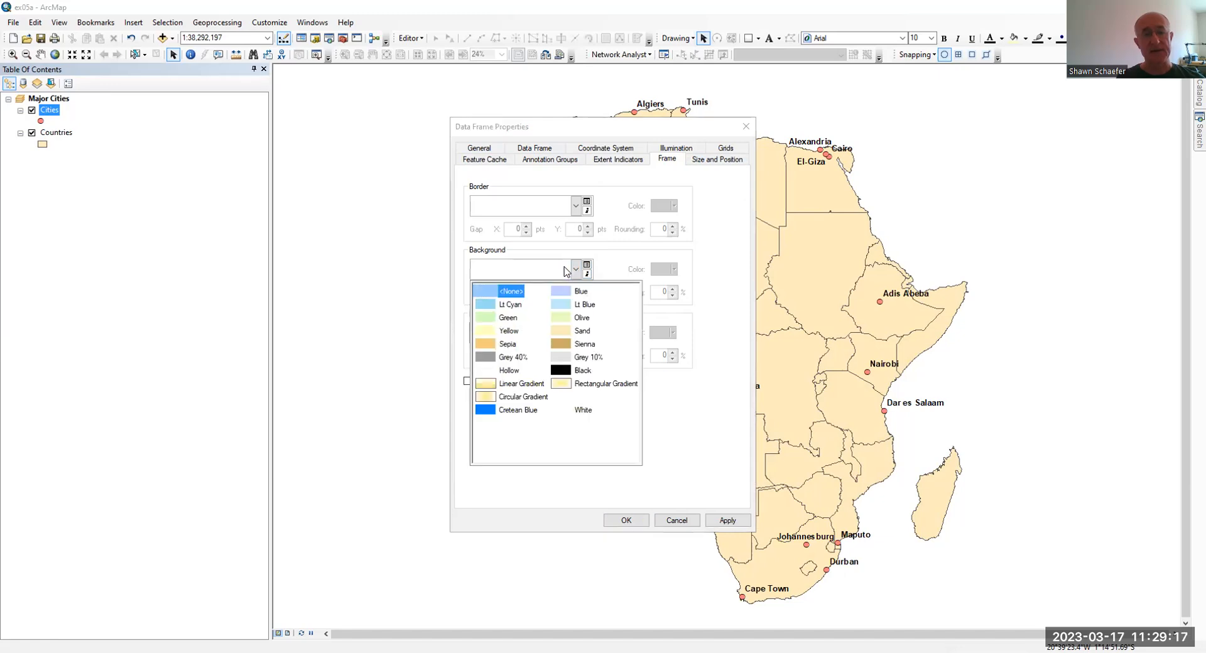
click(560, 306)
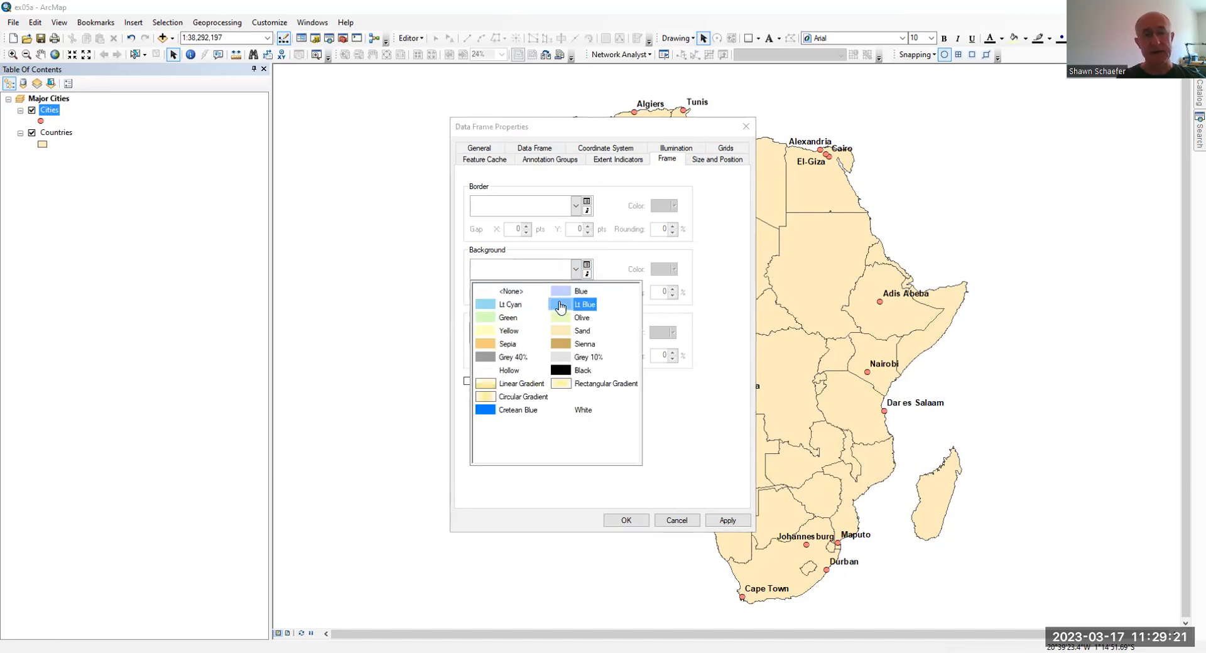
click(560, 306)
click(716, 520)
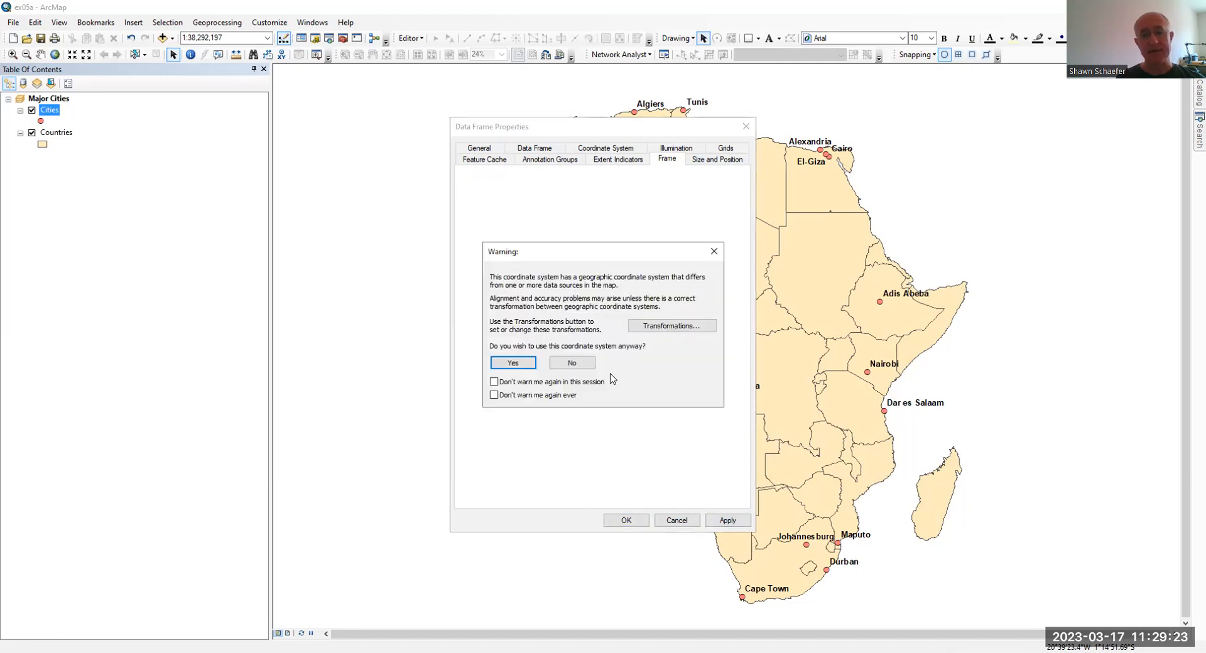
Accept the differing coordinate system, suppress its warning for this session, and confirm the data frame properties
click(510, 382)
click(500, 395)
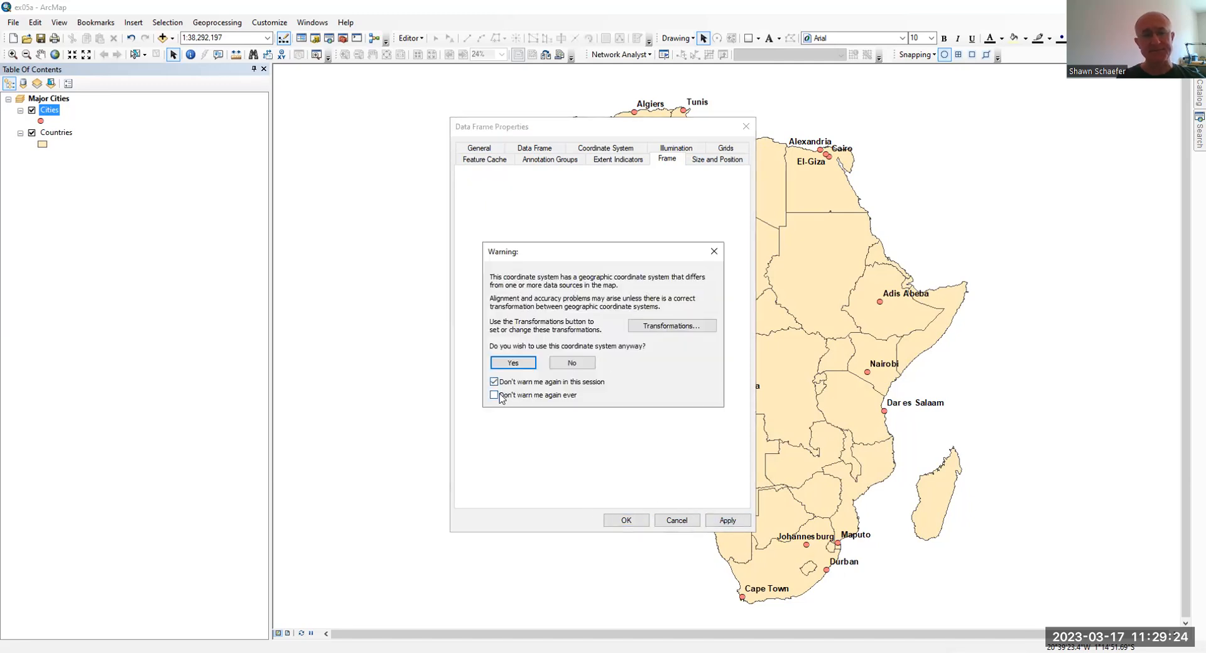
click(512, 364)
drag(571, 130, 174, 120)
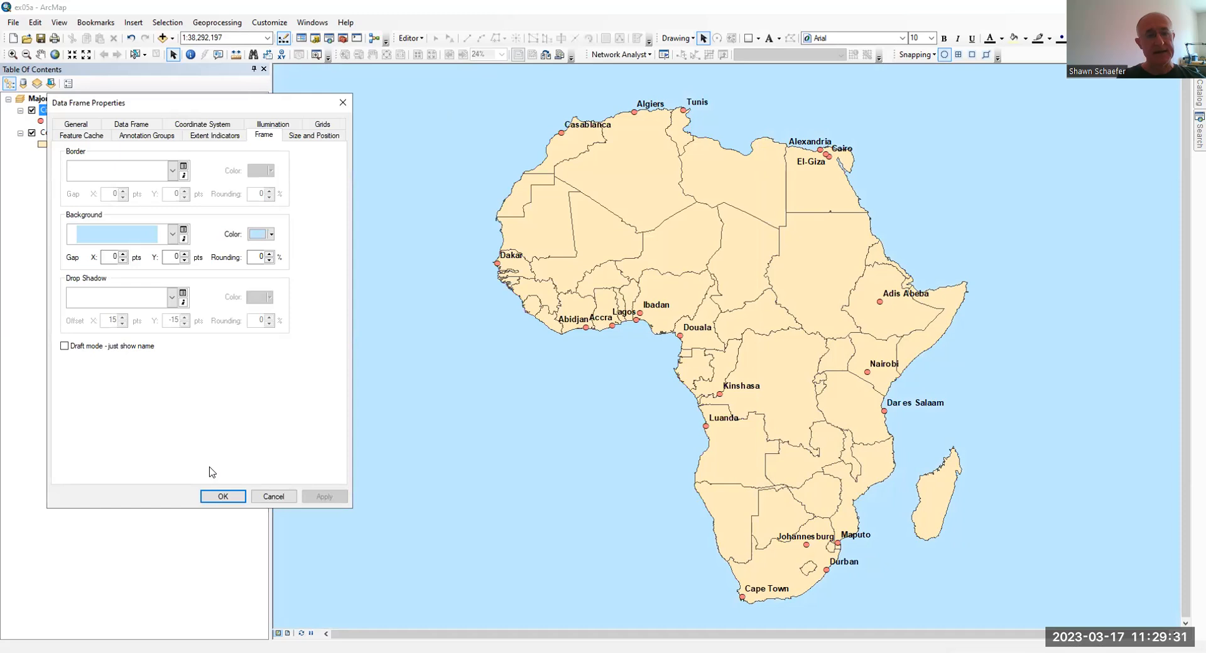
click(221, 497)
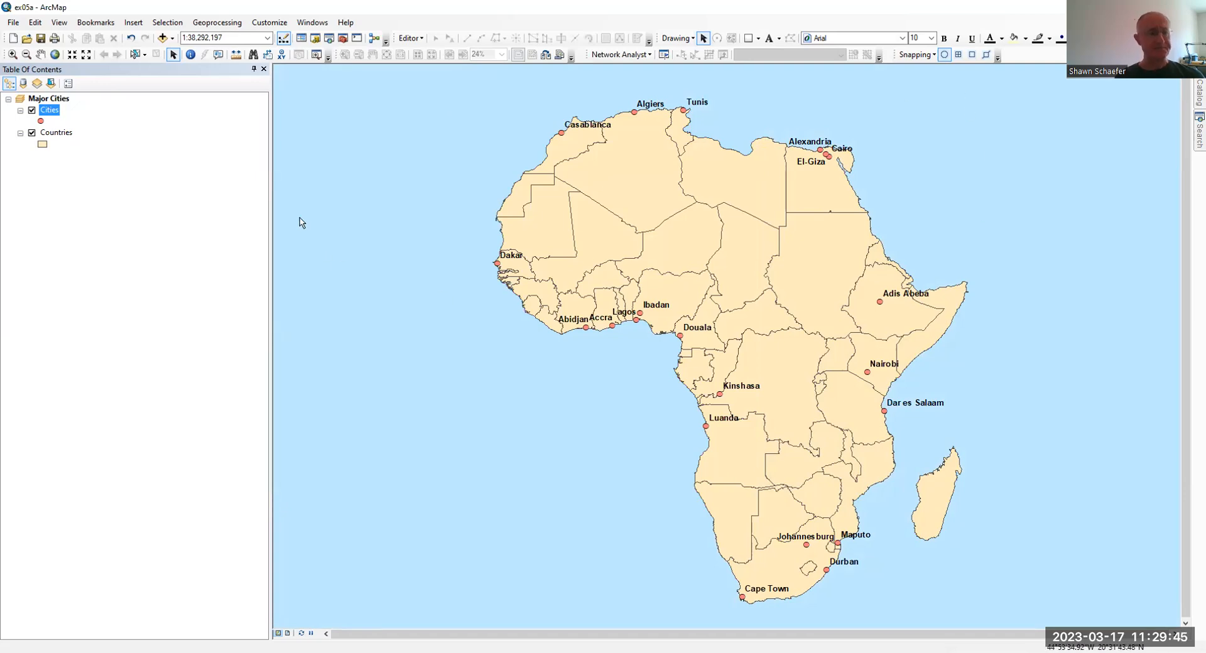
Open the recent map document ex05b.mxd, saving the changes to ex05a
click(14, 25)
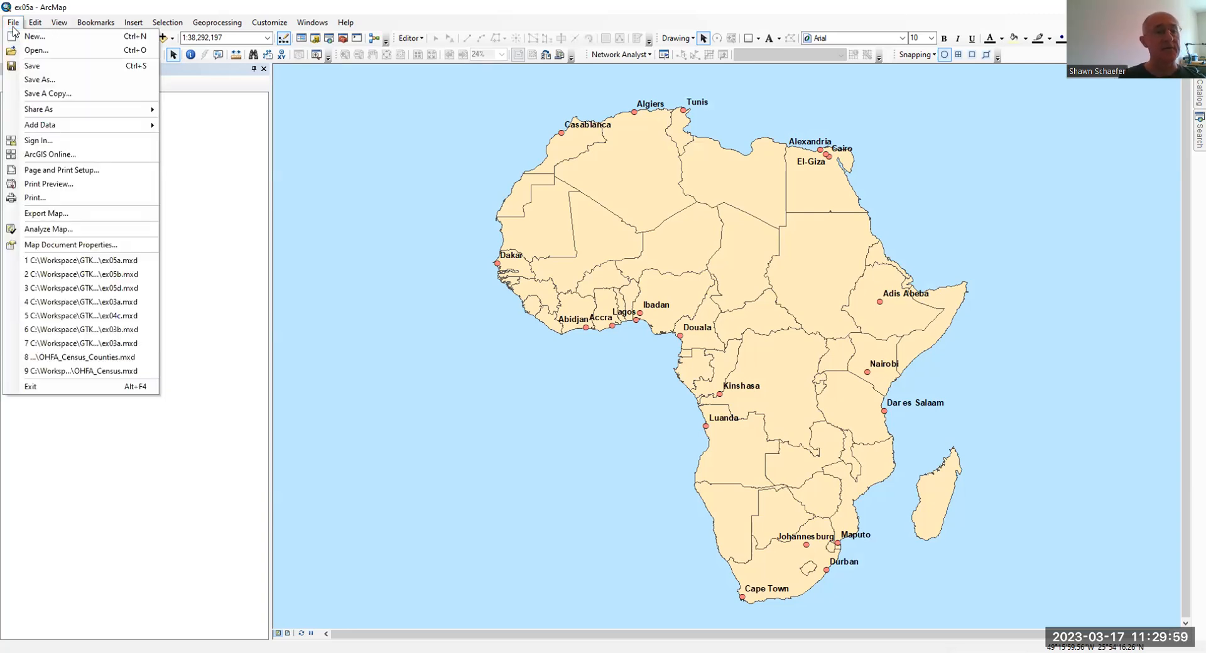
click(14, 25)
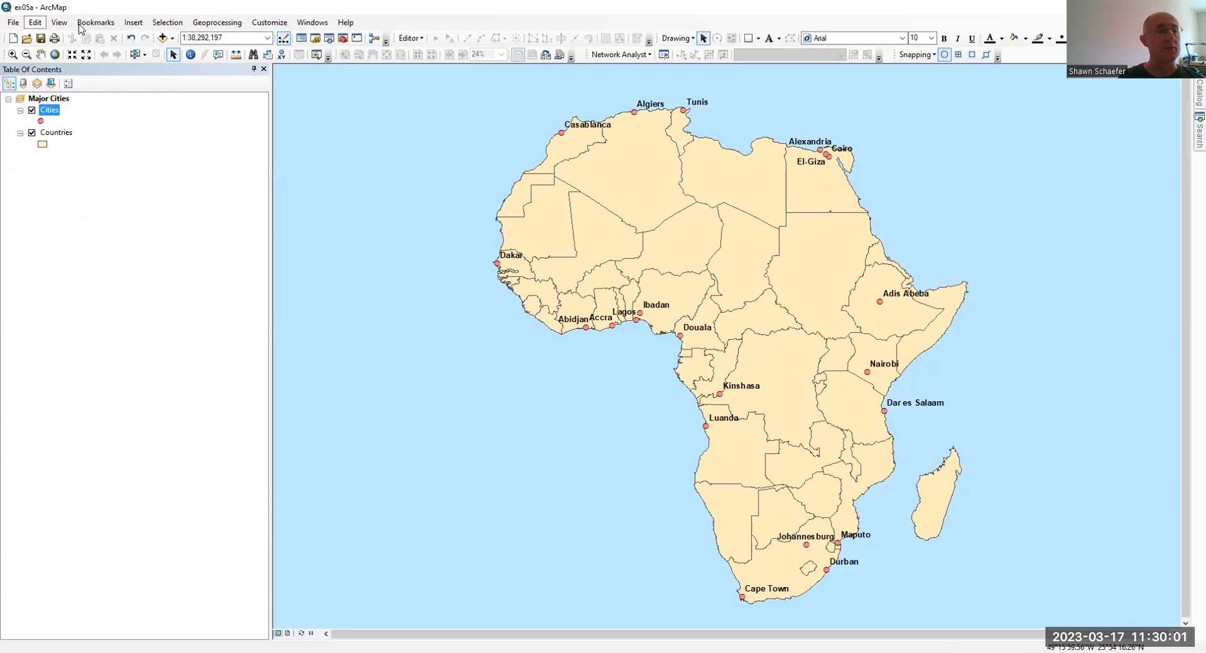
click(13, 23)
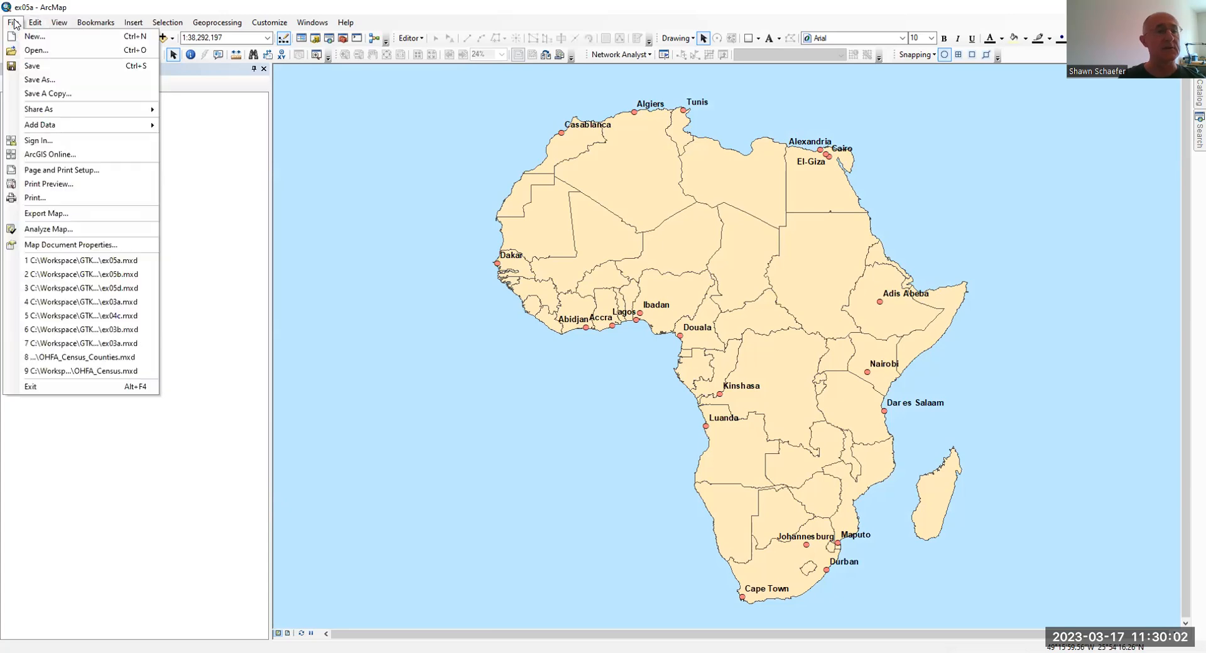
click(83, 279)
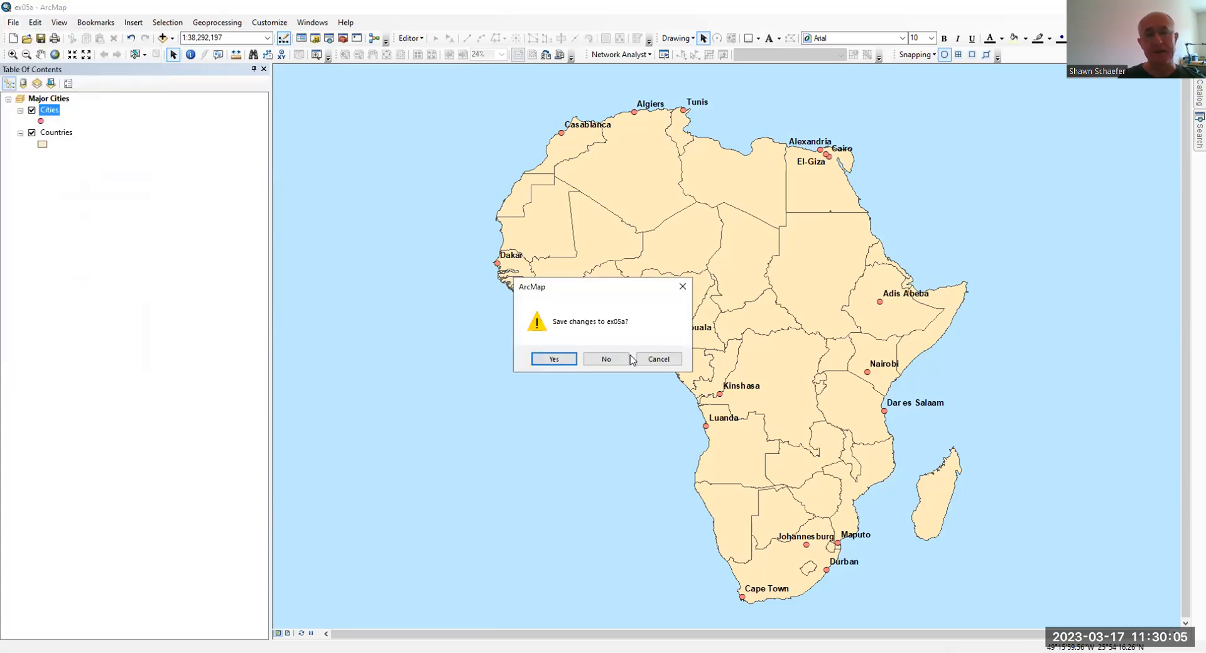
click(565, 358)
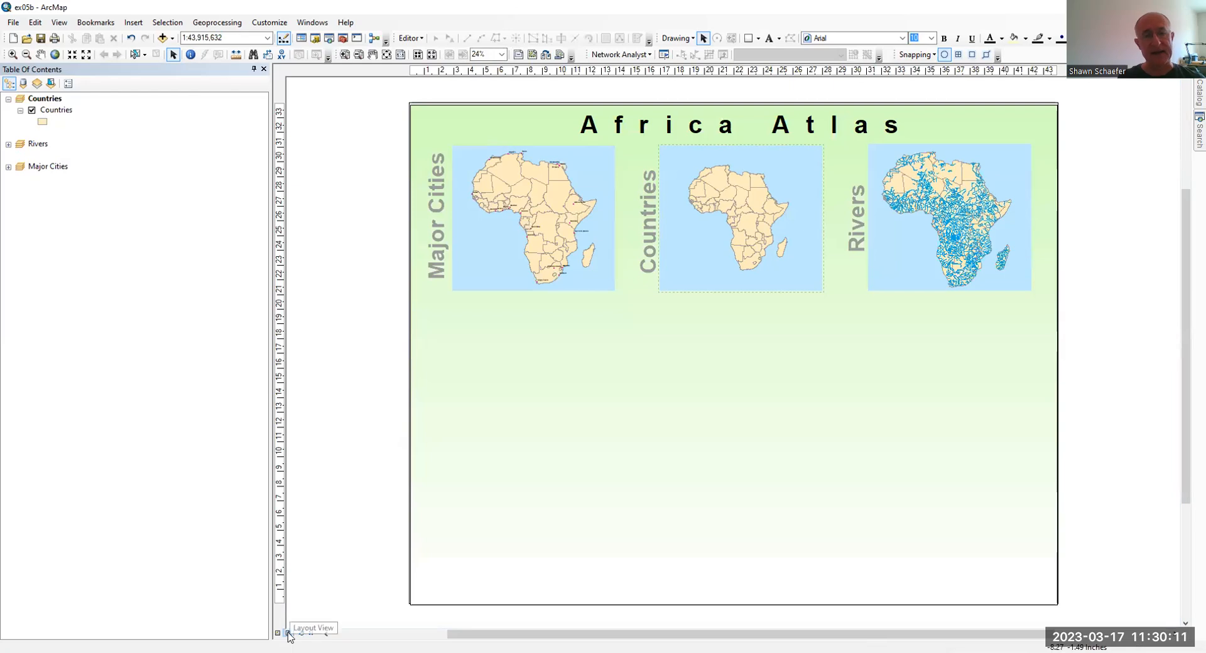
Make Countries the active data frame in the Africa Atlas layout and show it in data view
click(492, 222)
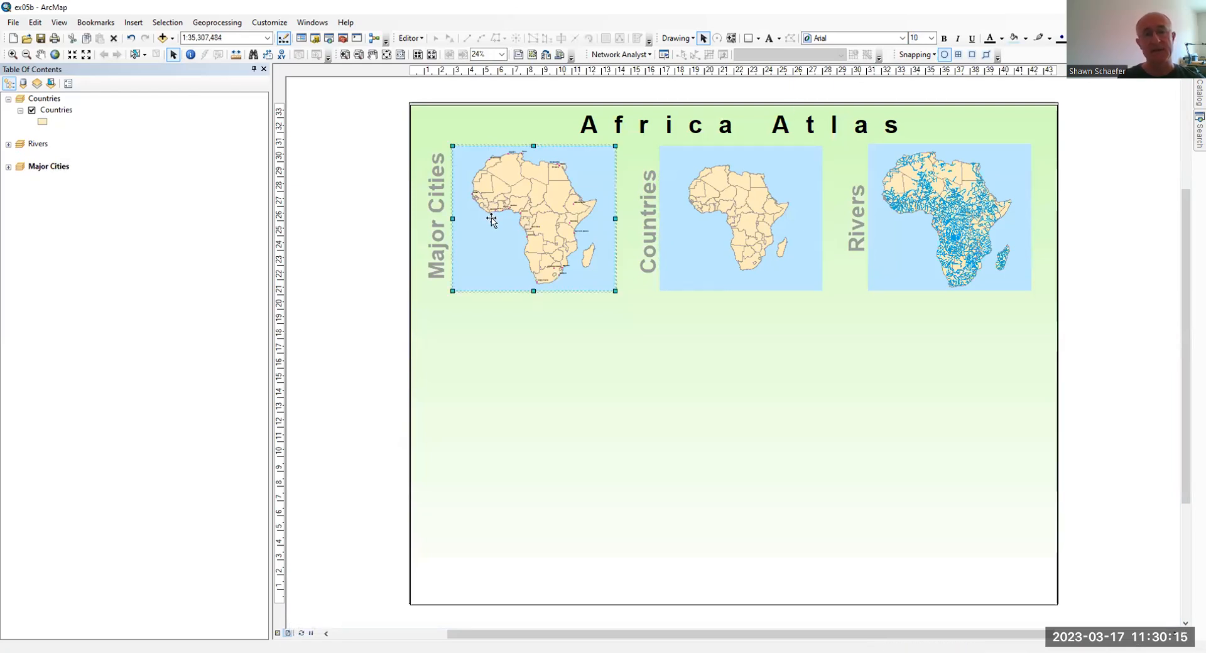
click(684, 246)
click(897, 213)
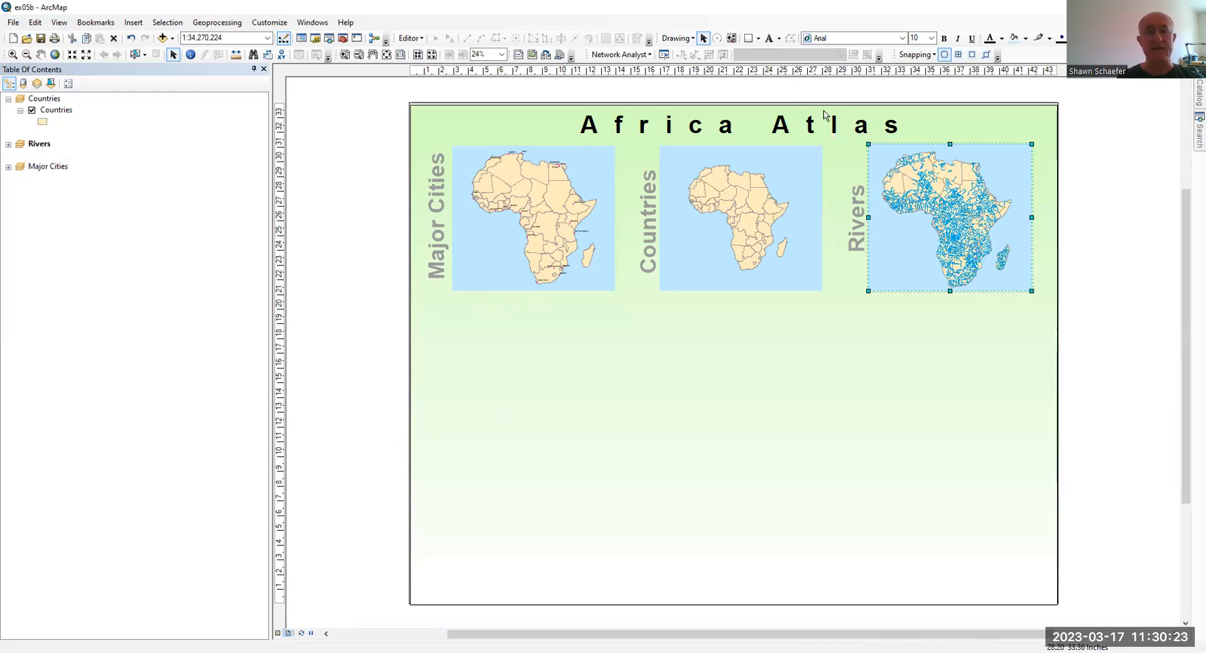
click(802, 184)
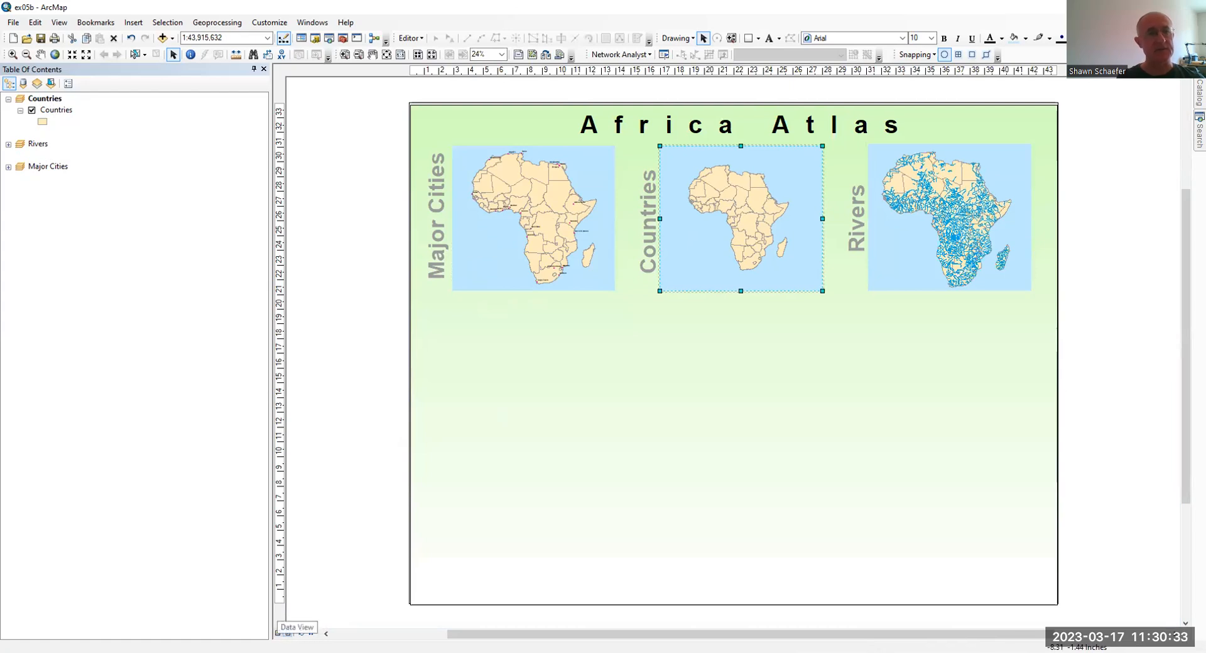
click(57, 24)
click(70, 40)
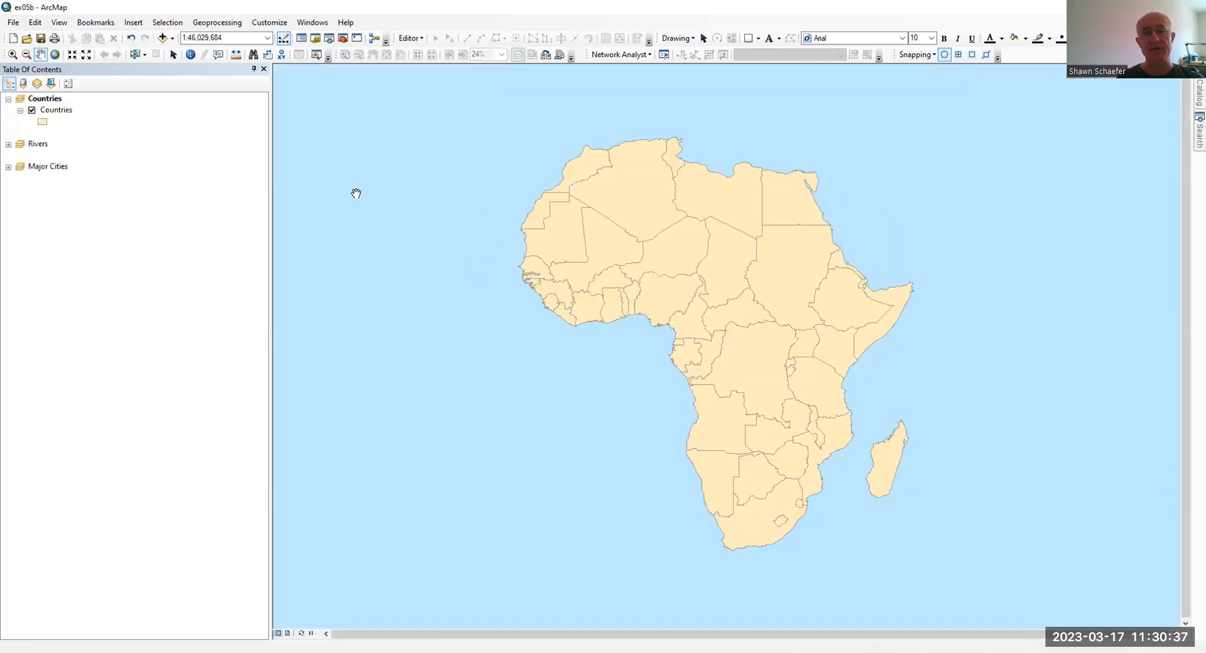
Symbolize the Countries layer by unique values of the NAME field and add all values to the category list
click(61, 111)
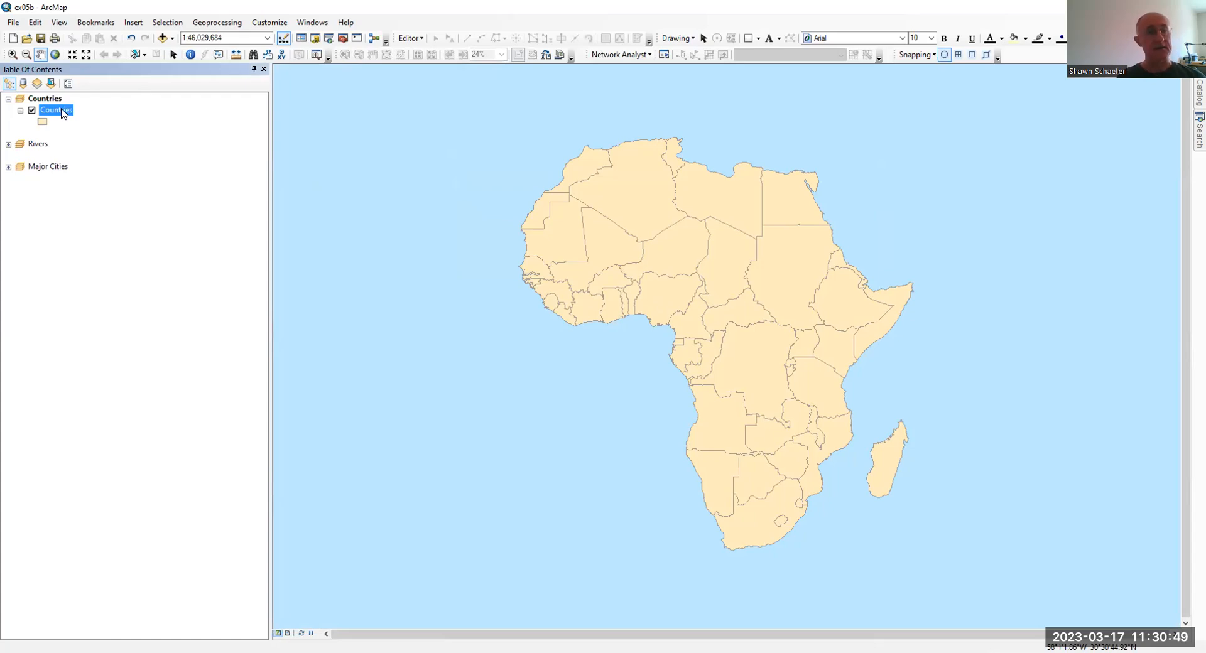
right_click(63, 113)
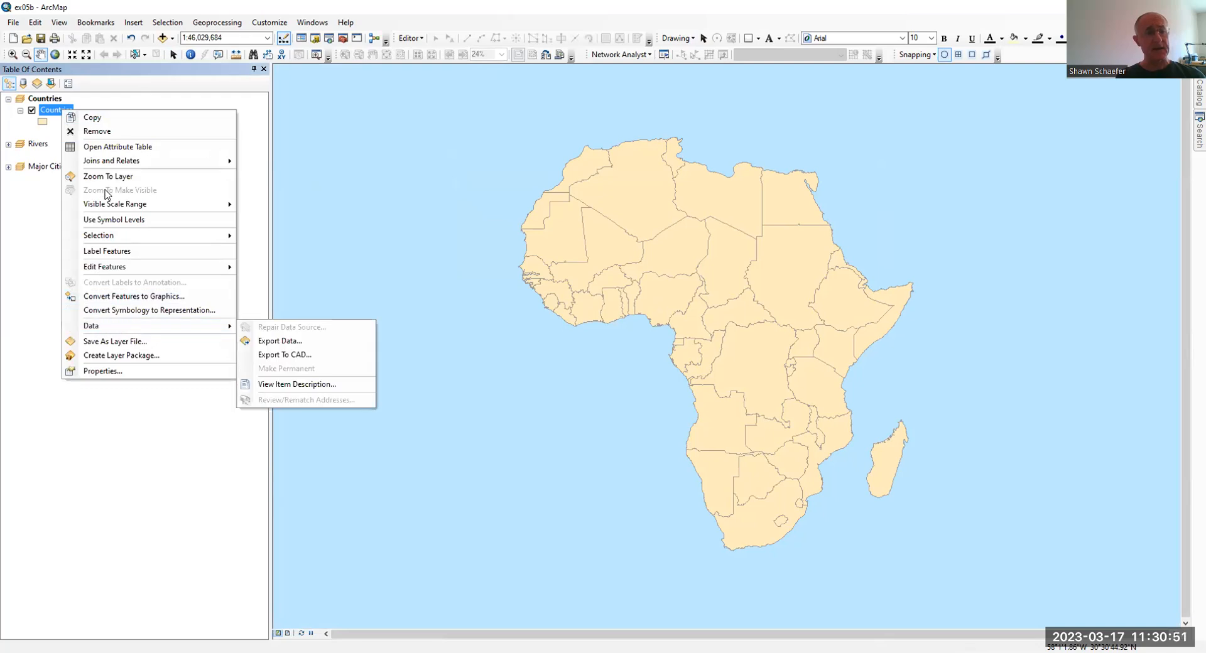
click(117, 371)
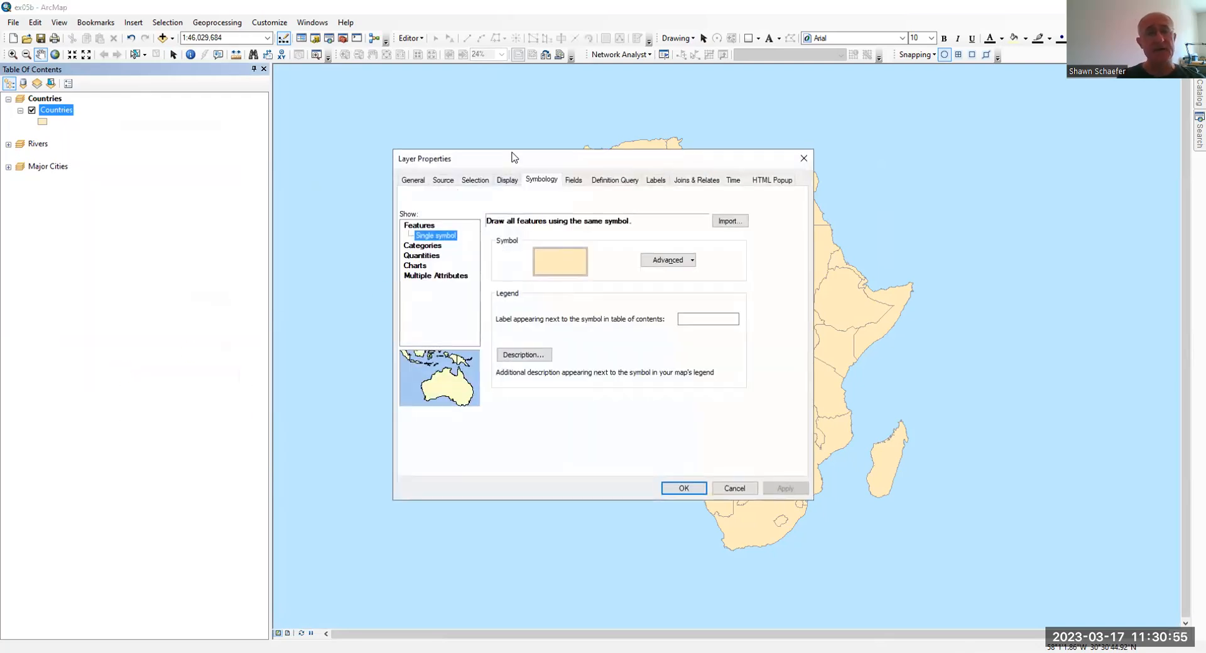
drag(508, 158, 235, 69)
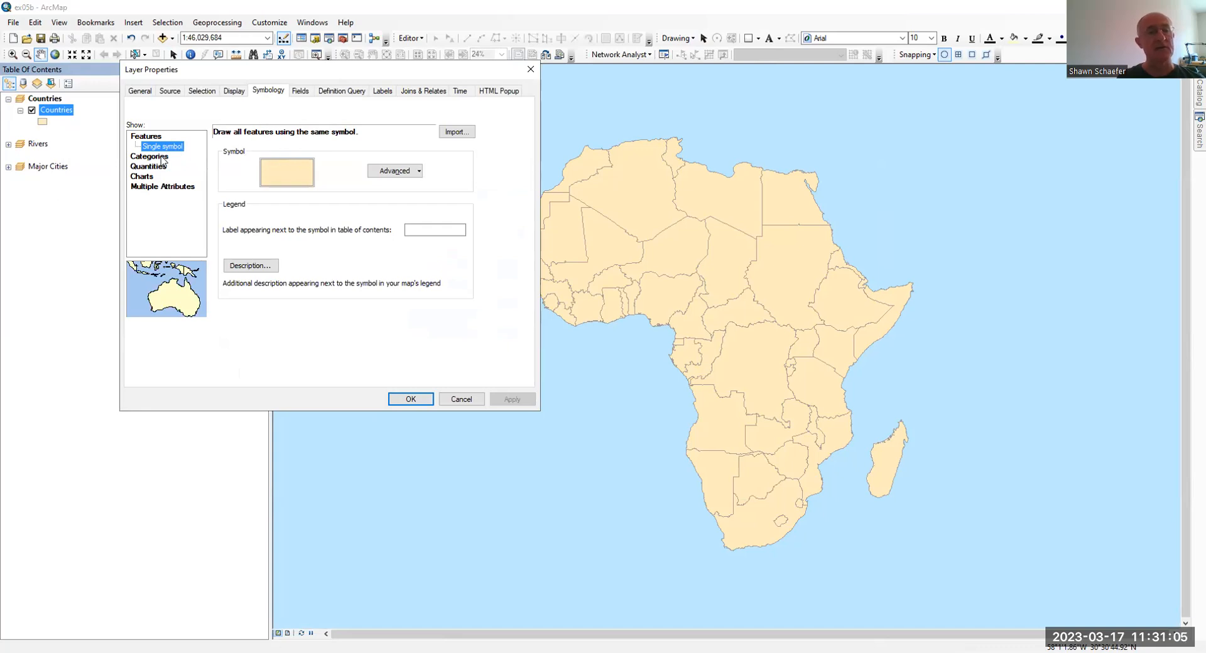
click(161, 157)
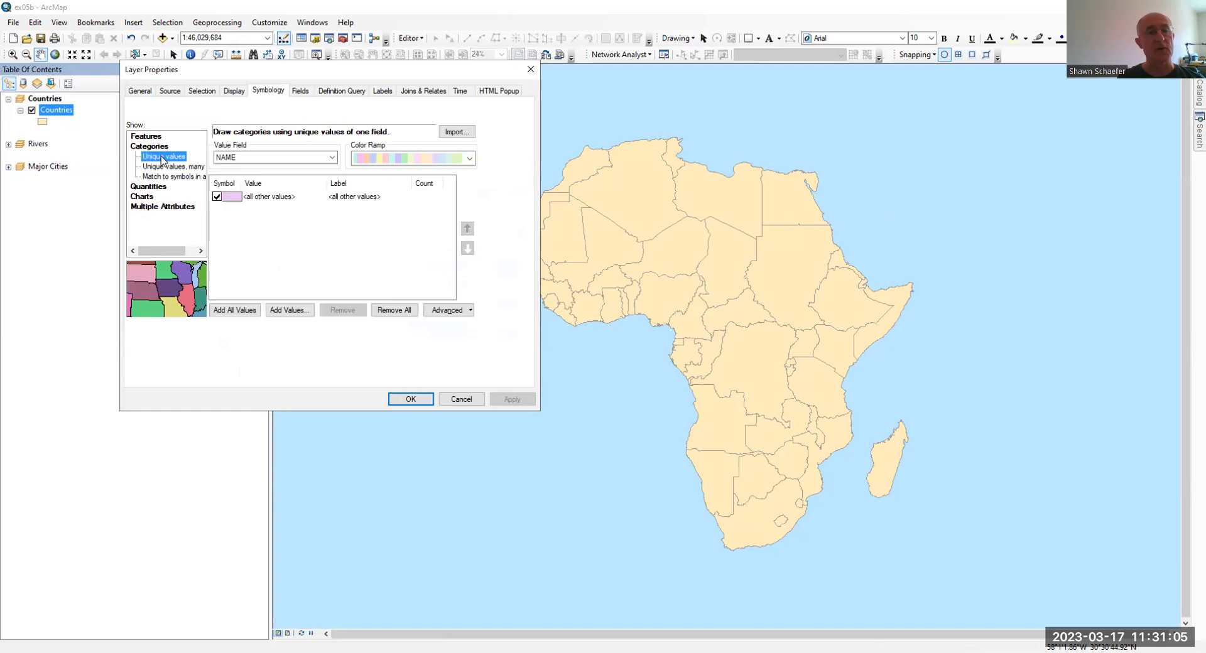
click(249, 158)
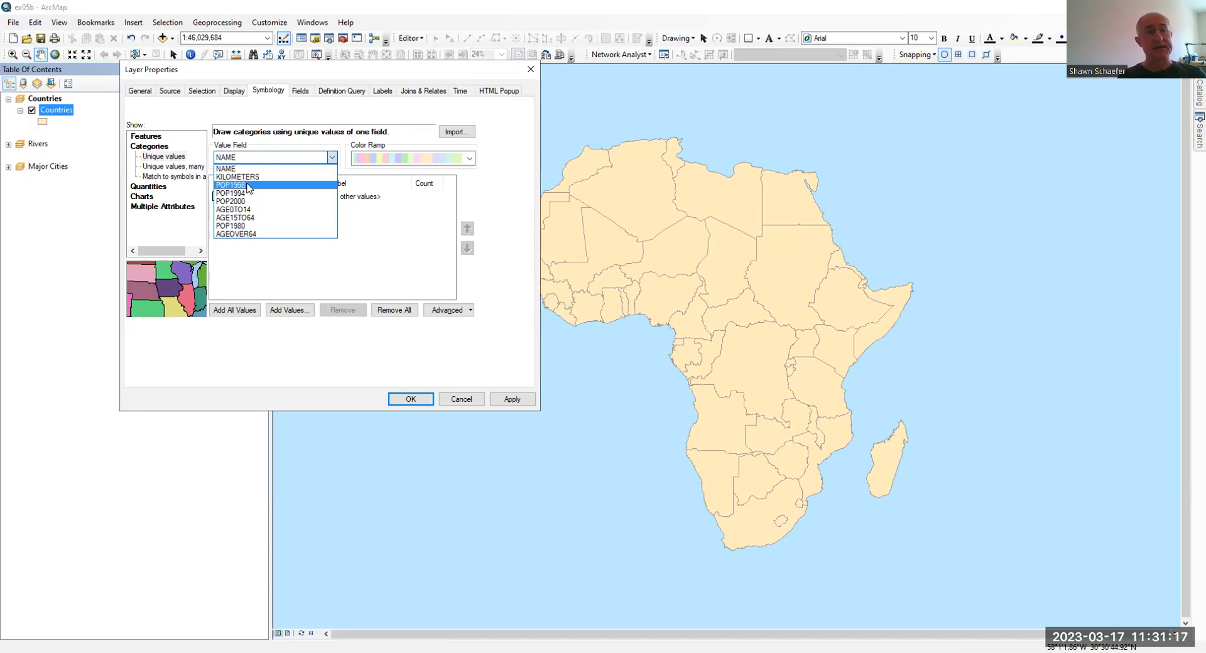
click(250, 168)
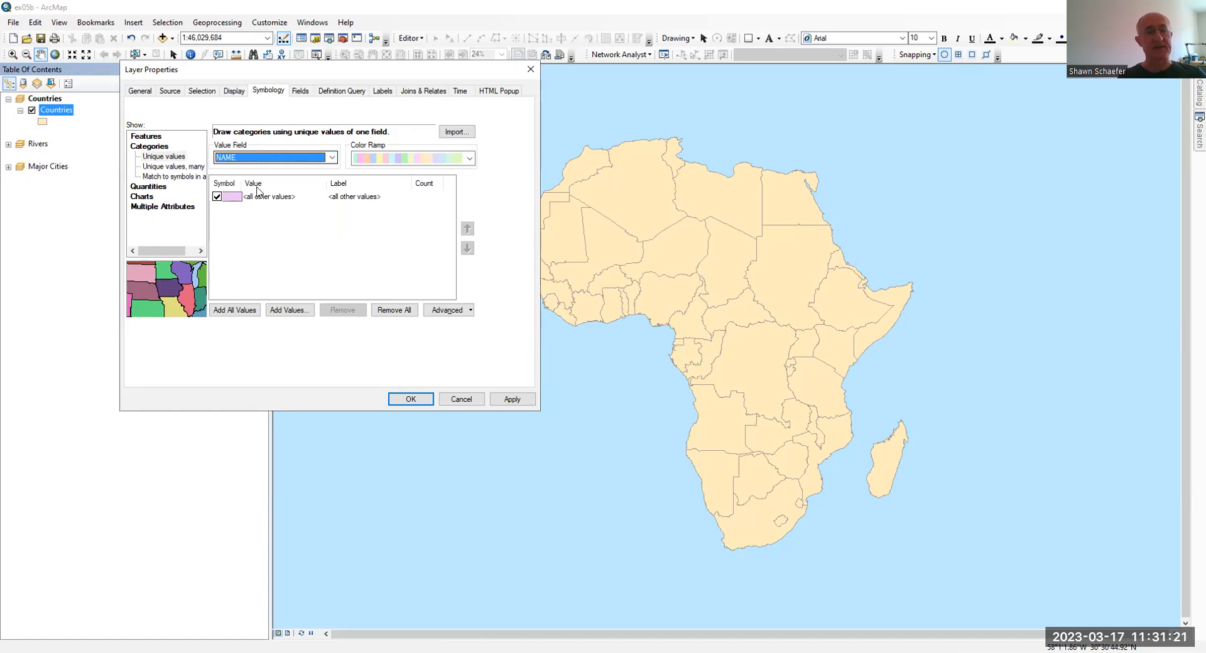
click(234, 311)
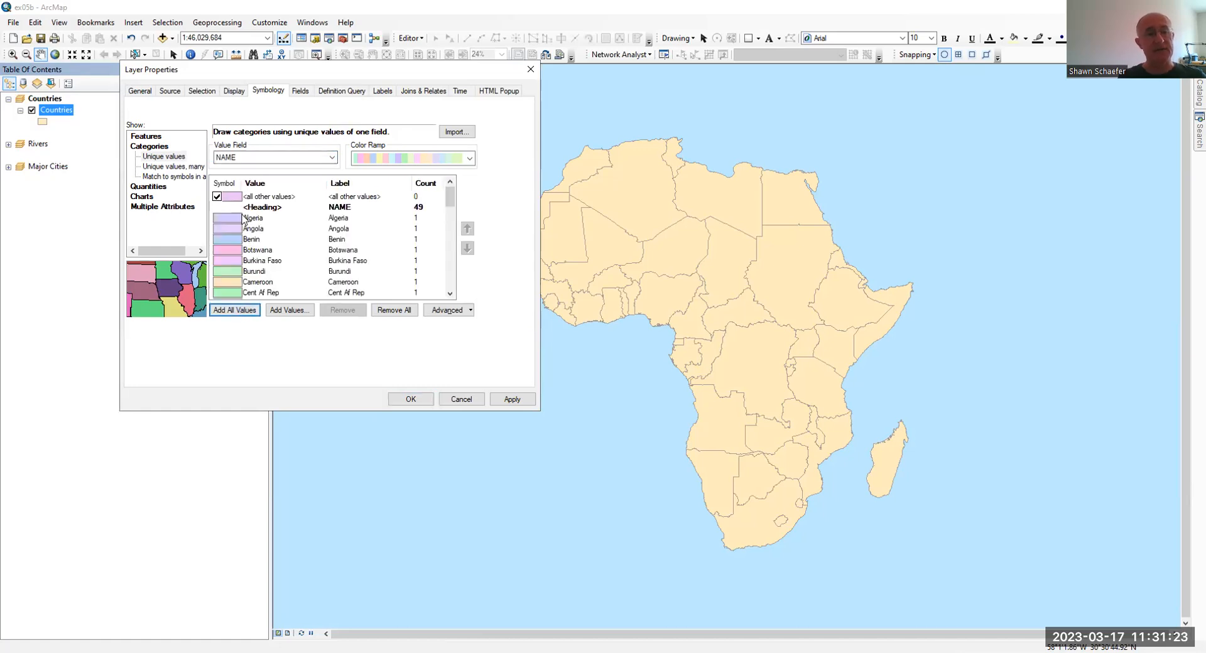
scroll(229, 216, down, 14)
scroll(229, 216, up, 15)
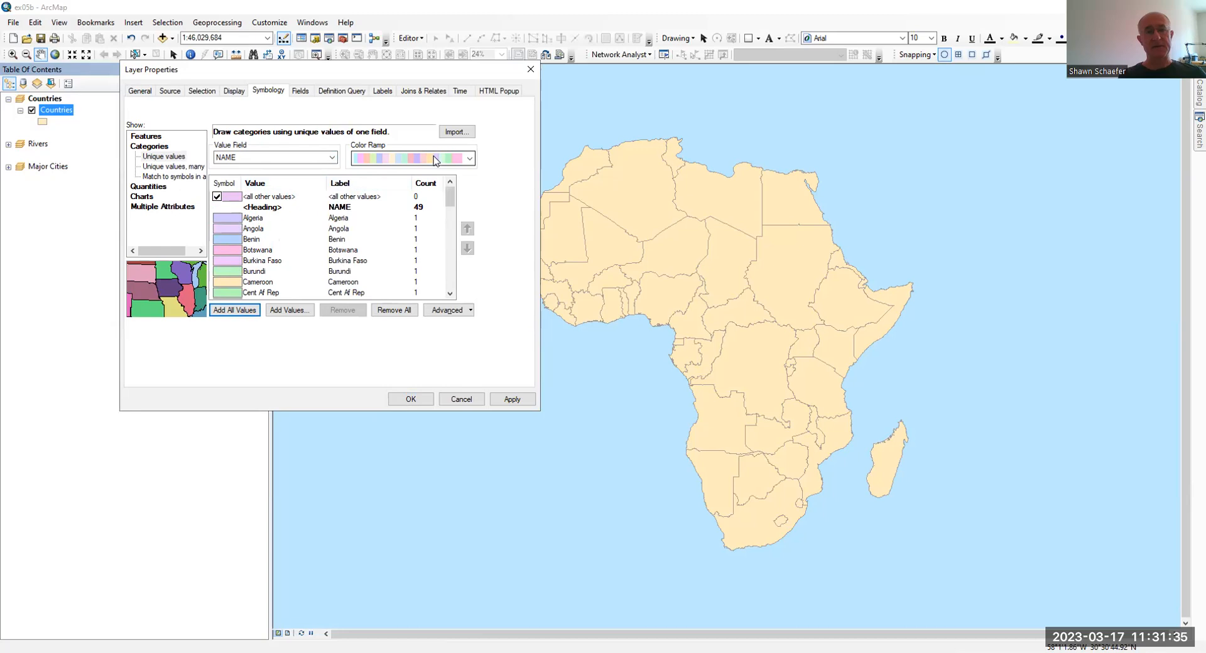
Try the Cool Grey color ramp on the country categories and settle on the Pastels ramp
click(469, 158)
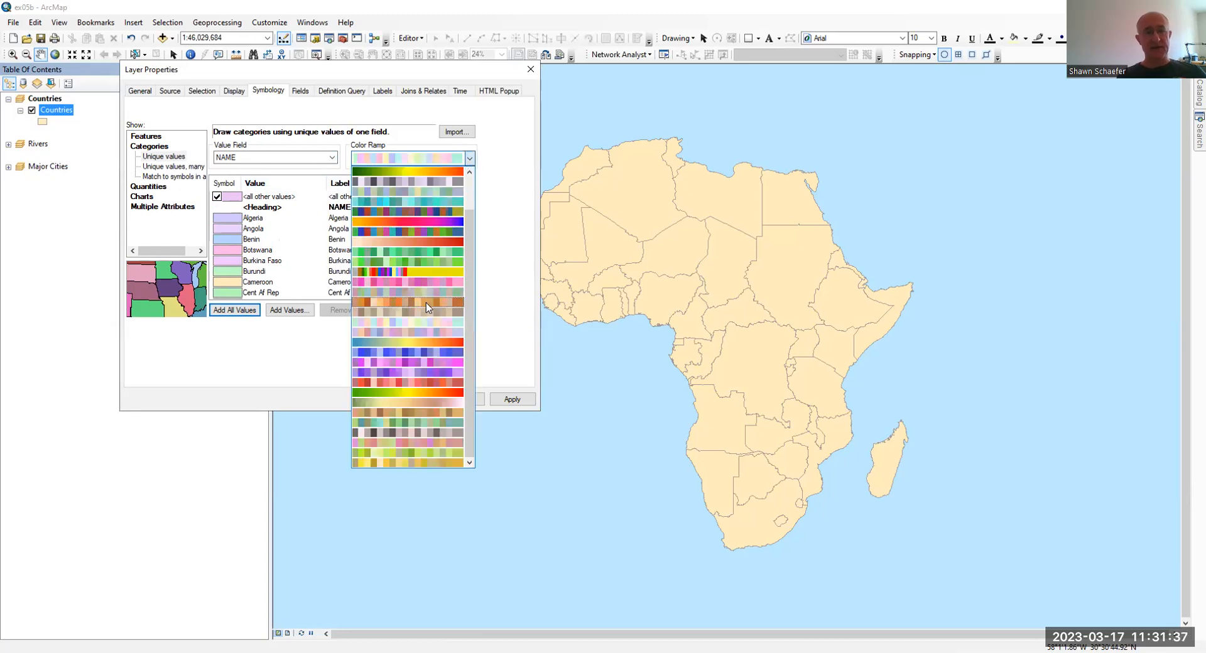
click(422, 322)
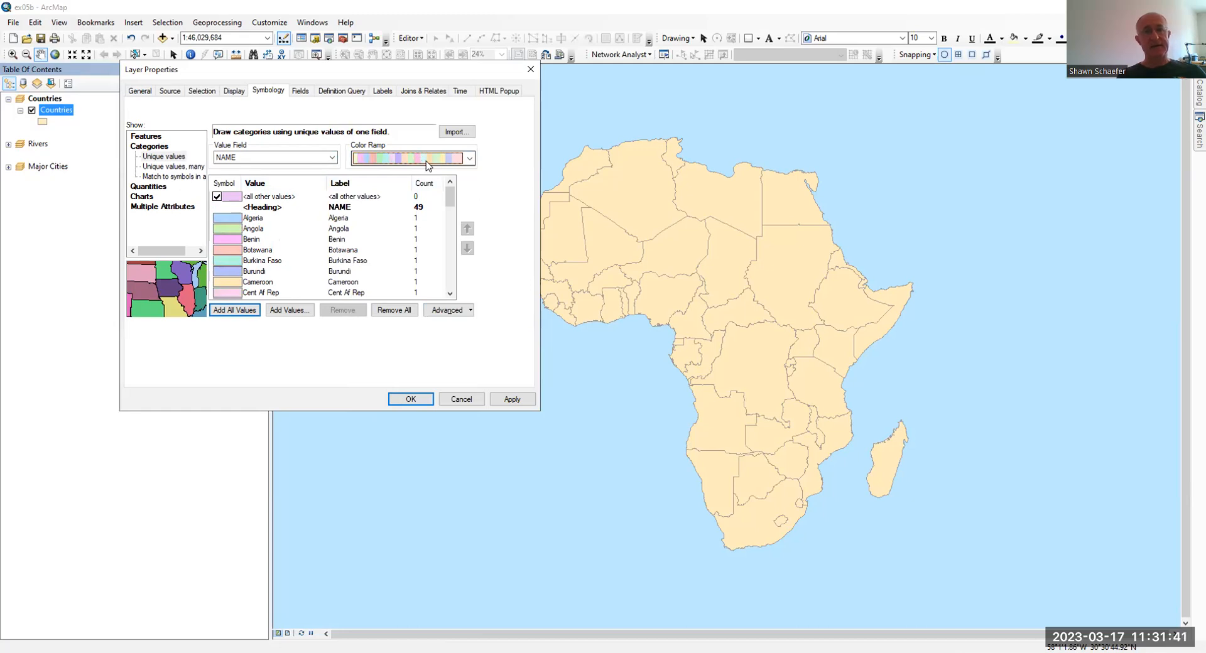
click(469, 159)
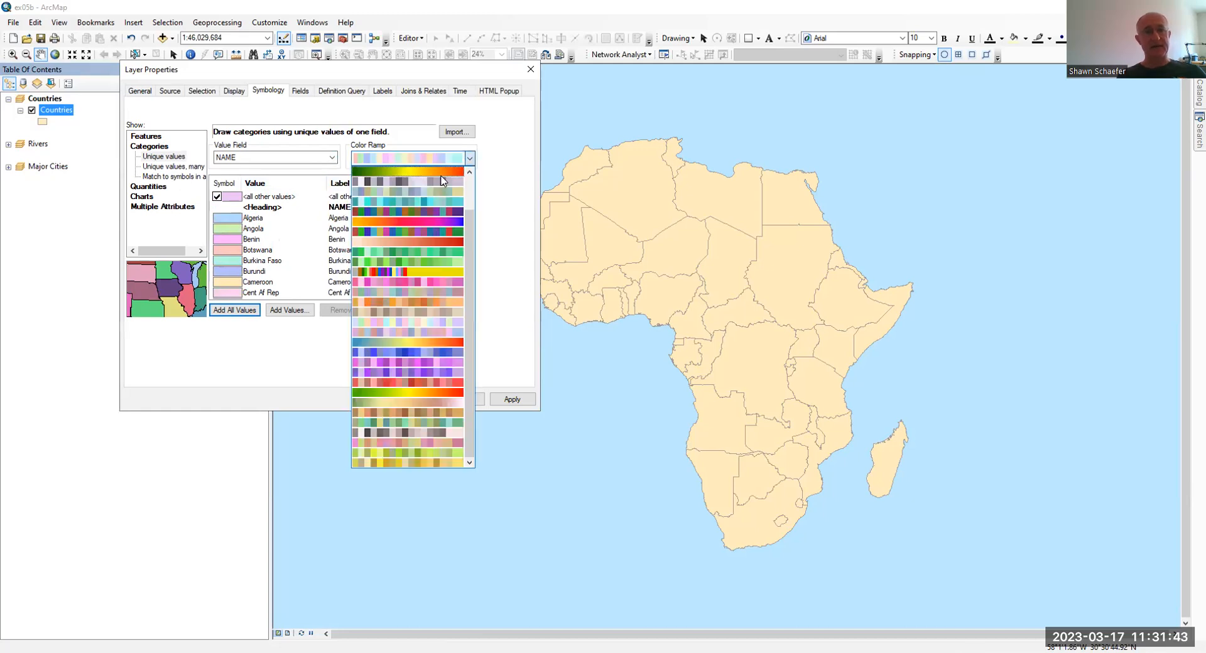
click(437, 181)
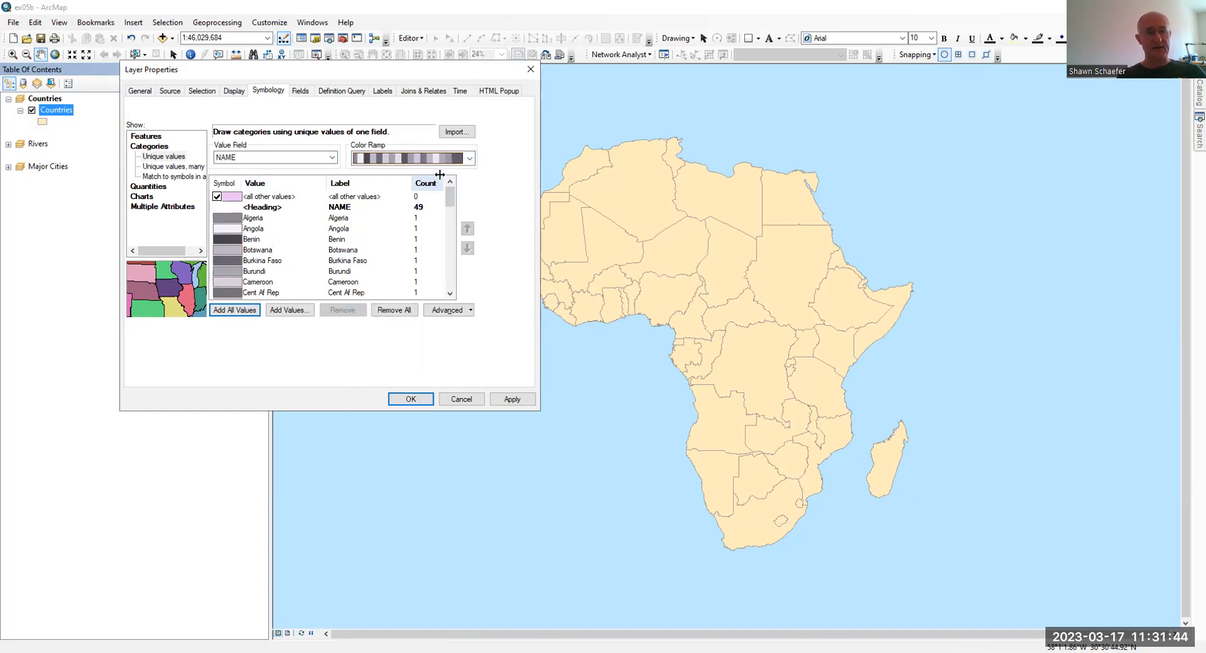
click(470, 165)
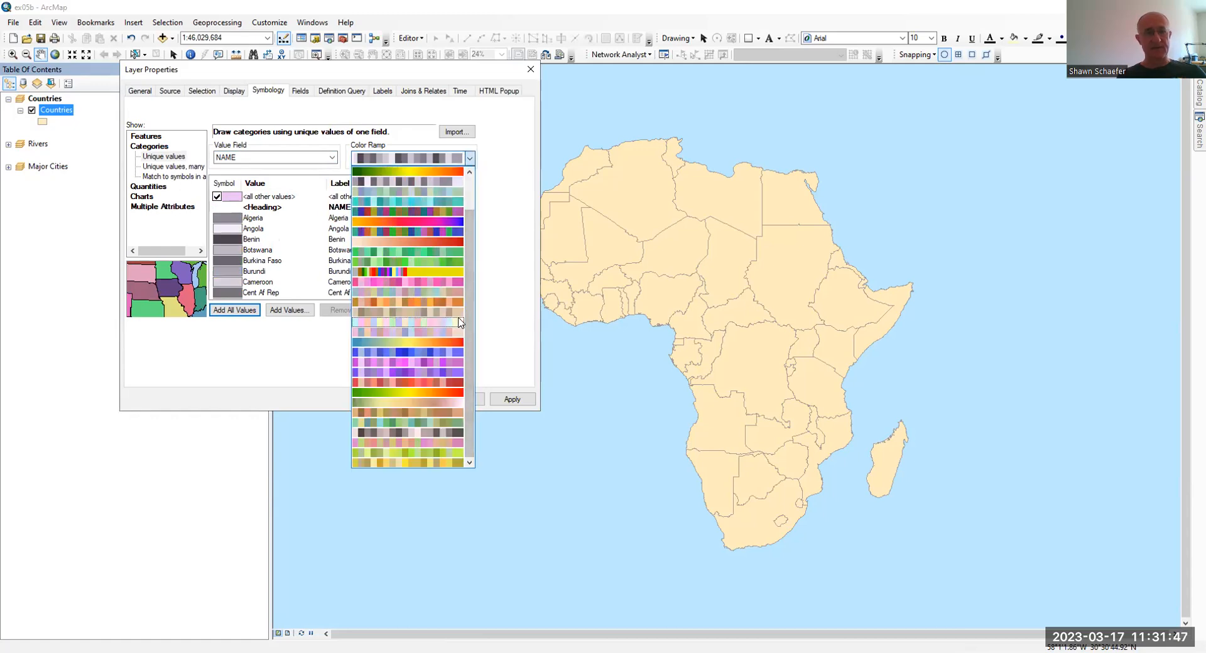
click(406, 173)
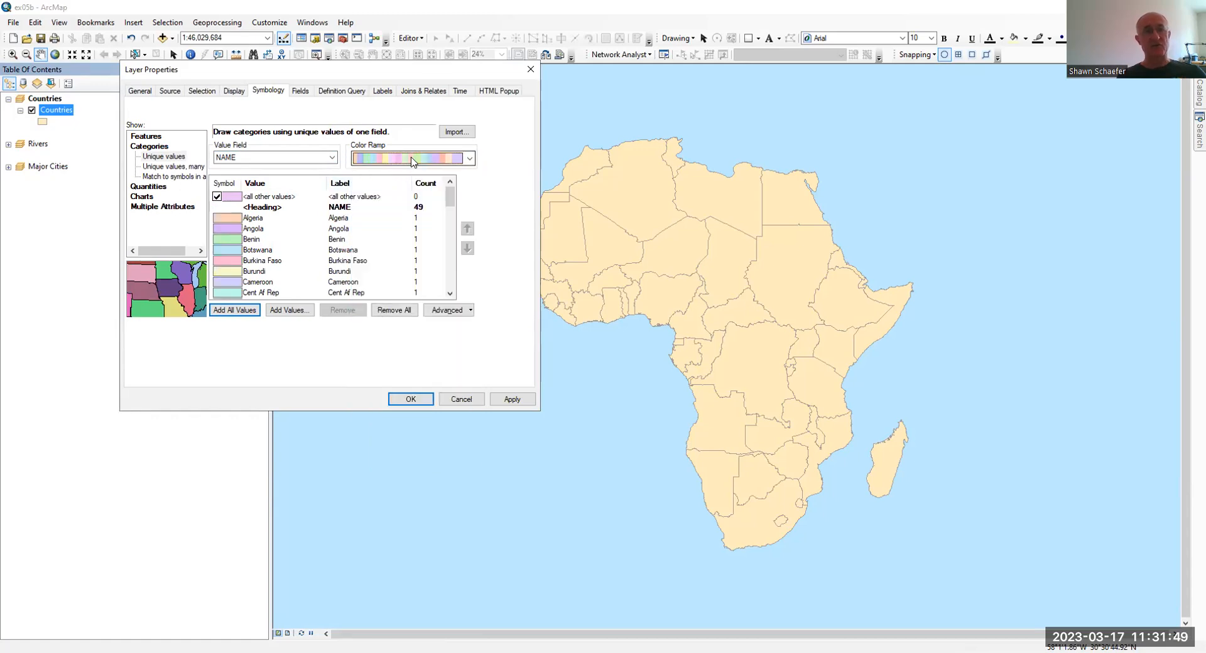
Check the color ramps by name and apply the Pastels unique-value symbology to the Countries layer
right_click(411, 162)
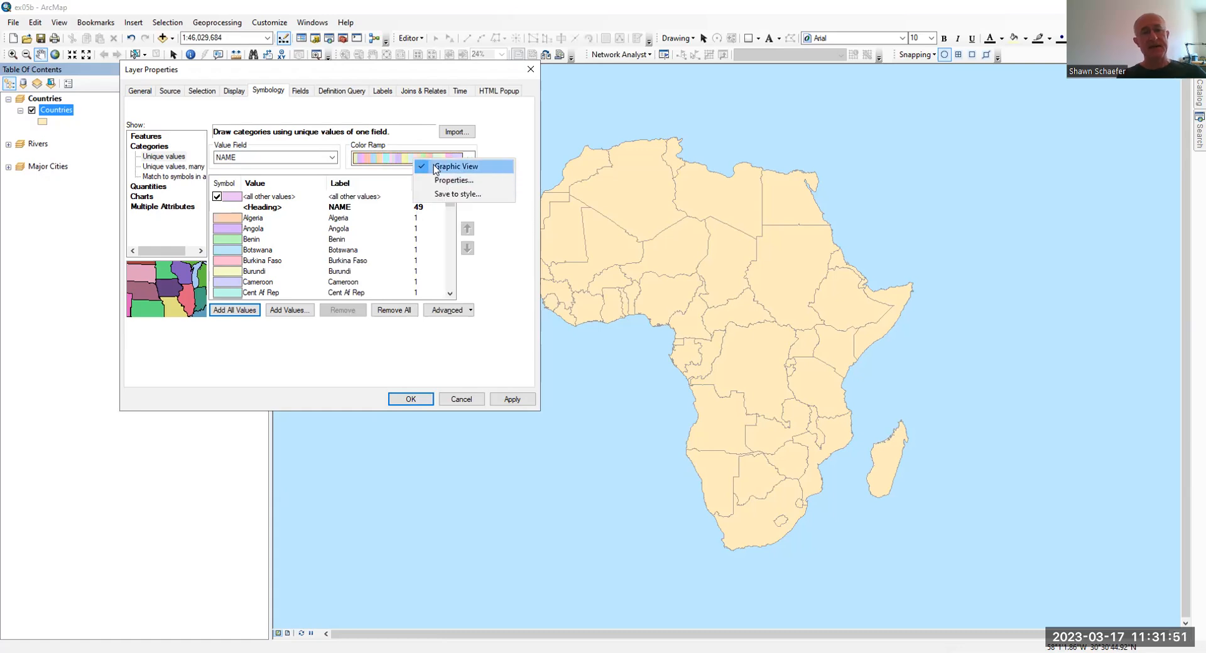
click(447, 168)
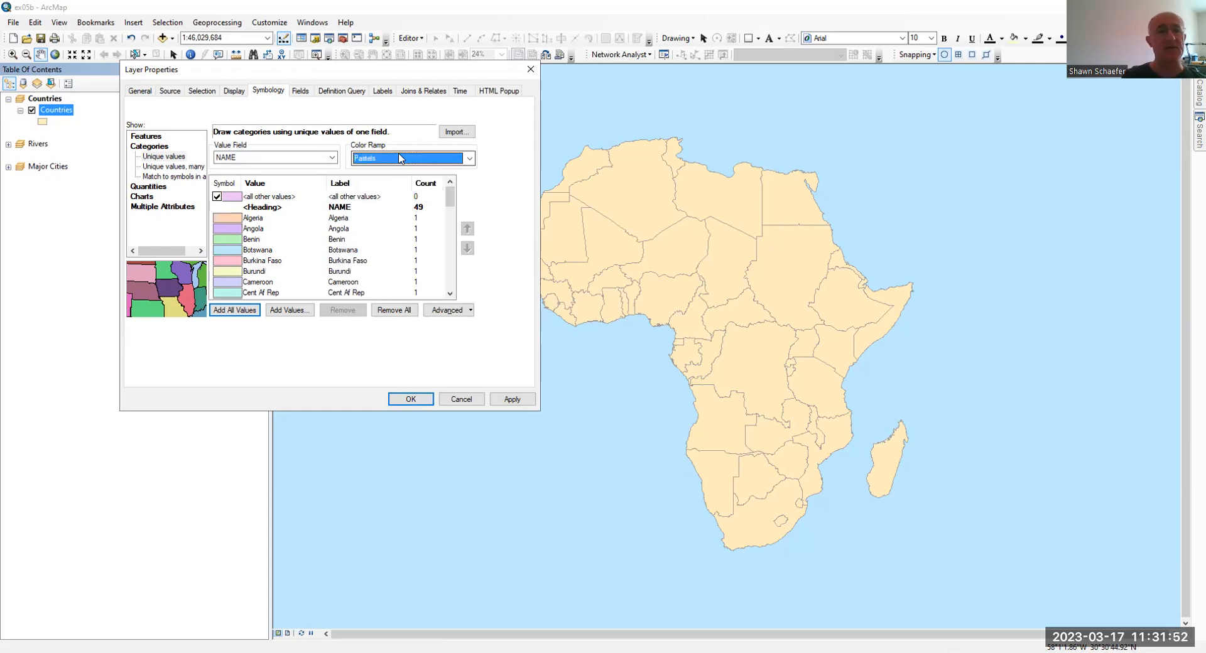
click(466, 161)
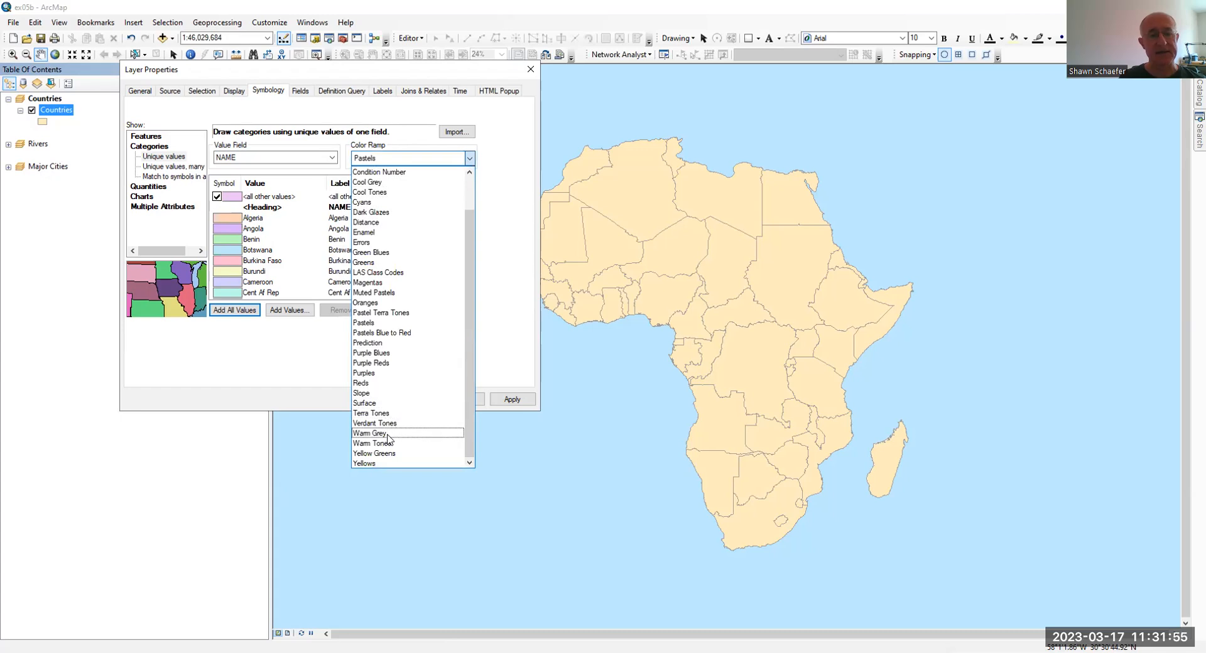
right_click(447, 158)
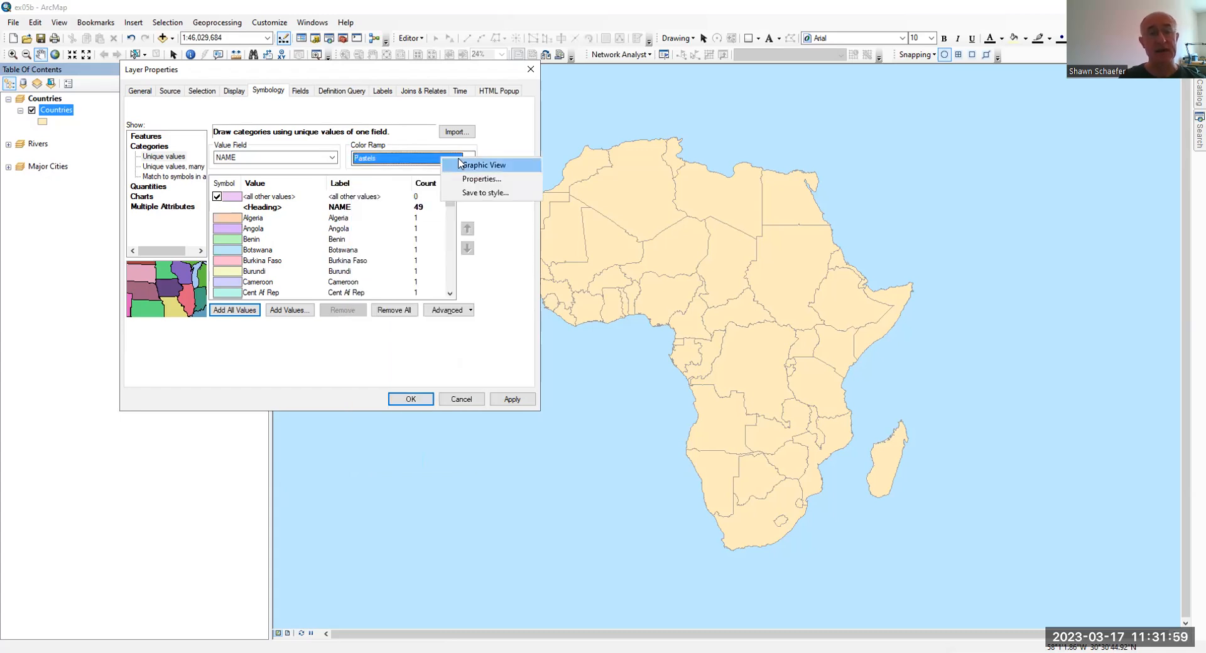
click(463, 166)
click(513, 401)
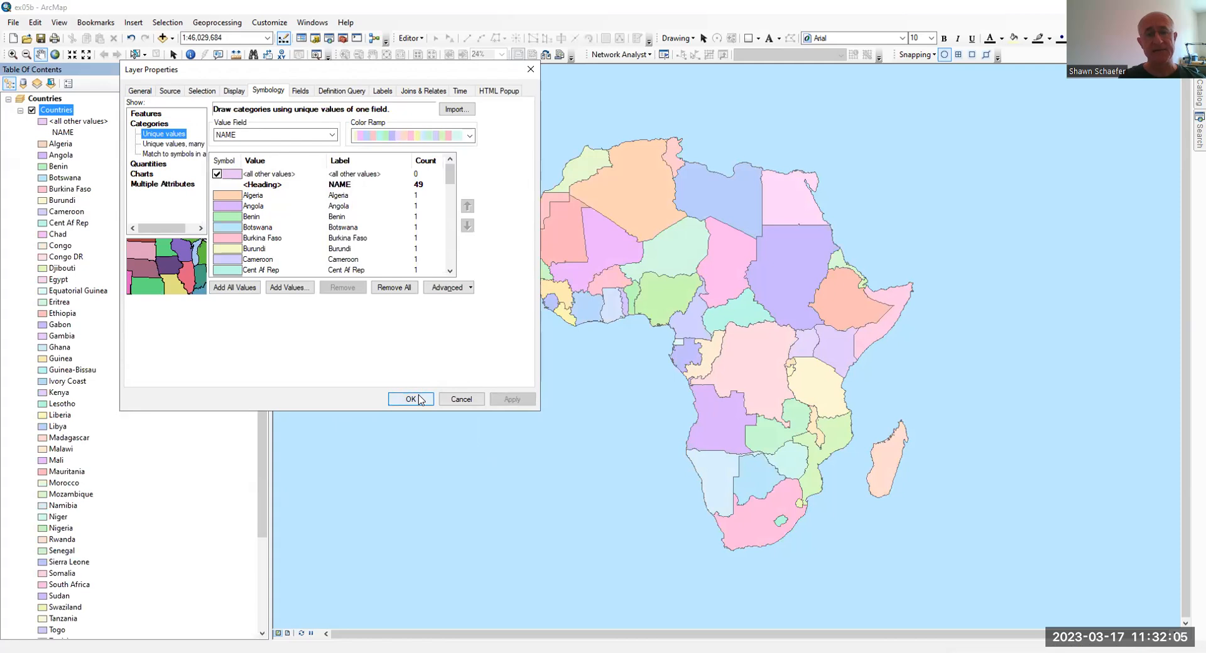
click(410, 399)
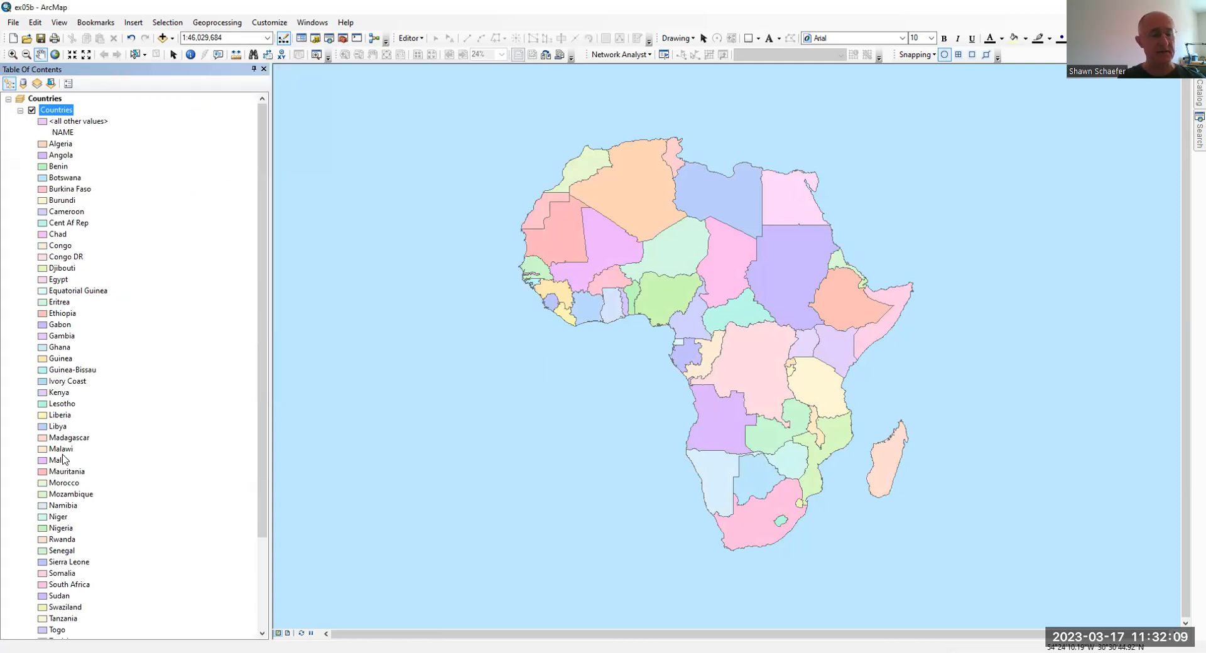
Change Algeria's fill color to bright red in the Countries layer's symbols
click(44, 146)
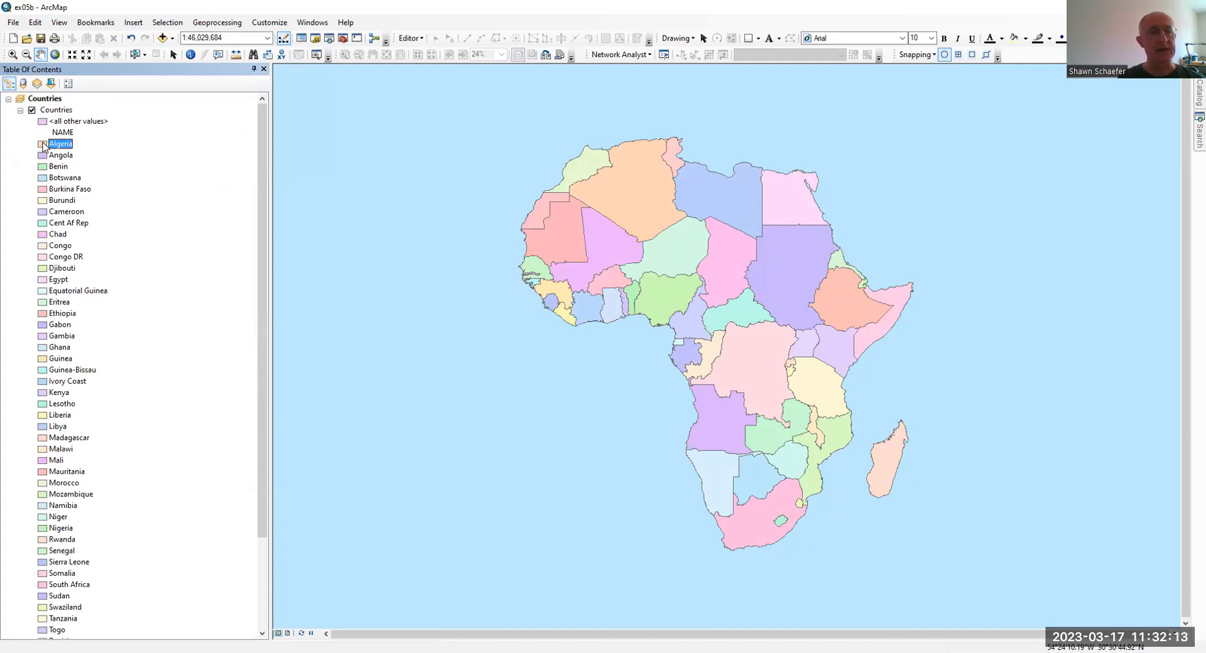
click(43, 144)
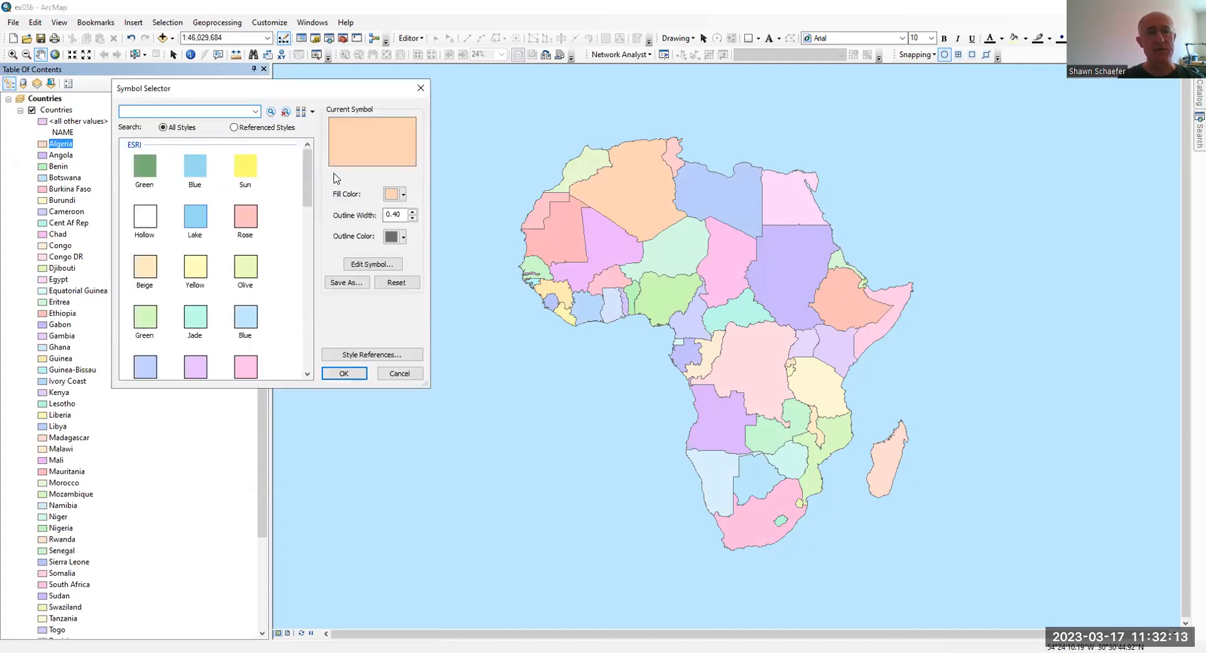
click(403, 195)
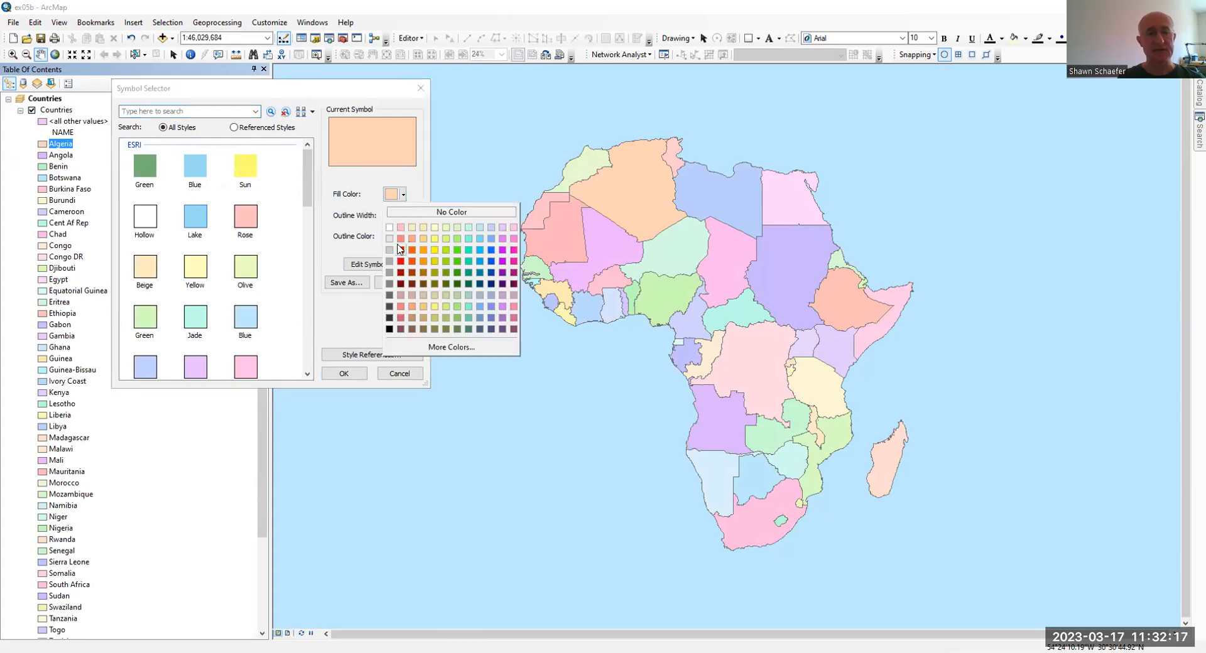
click(401, 260)
click(343, 373)
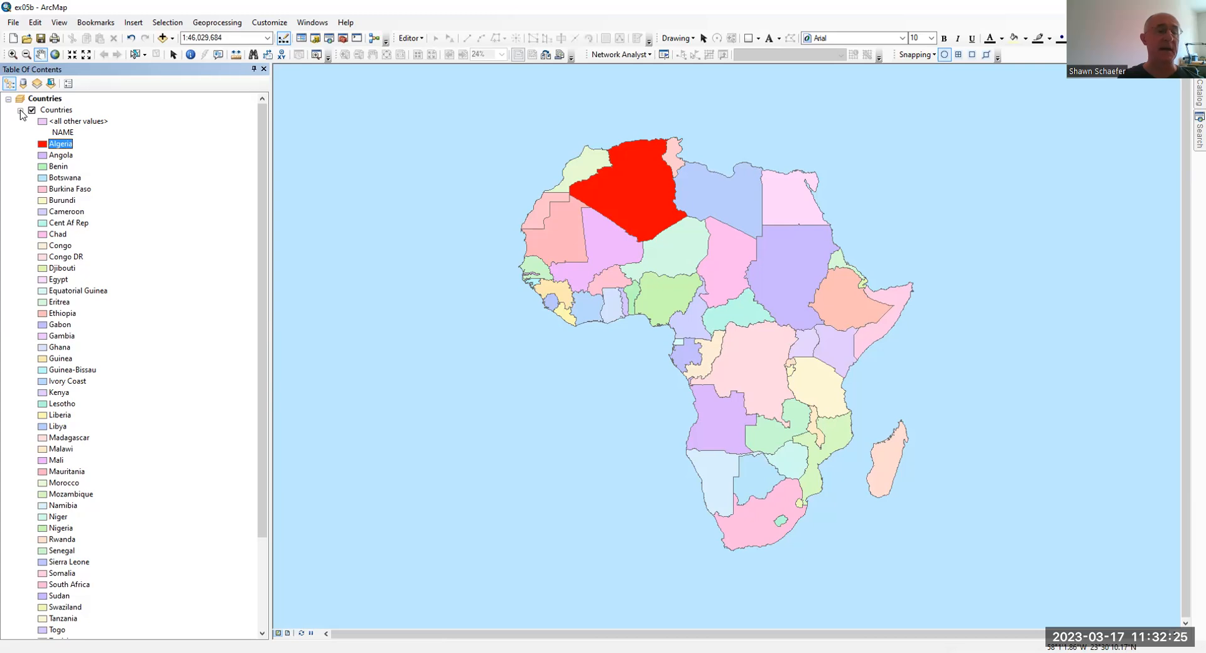
Collapse the Countries layer's legend in the table of contents and label its features with the country names
click(21, 110)
click(20, 111)
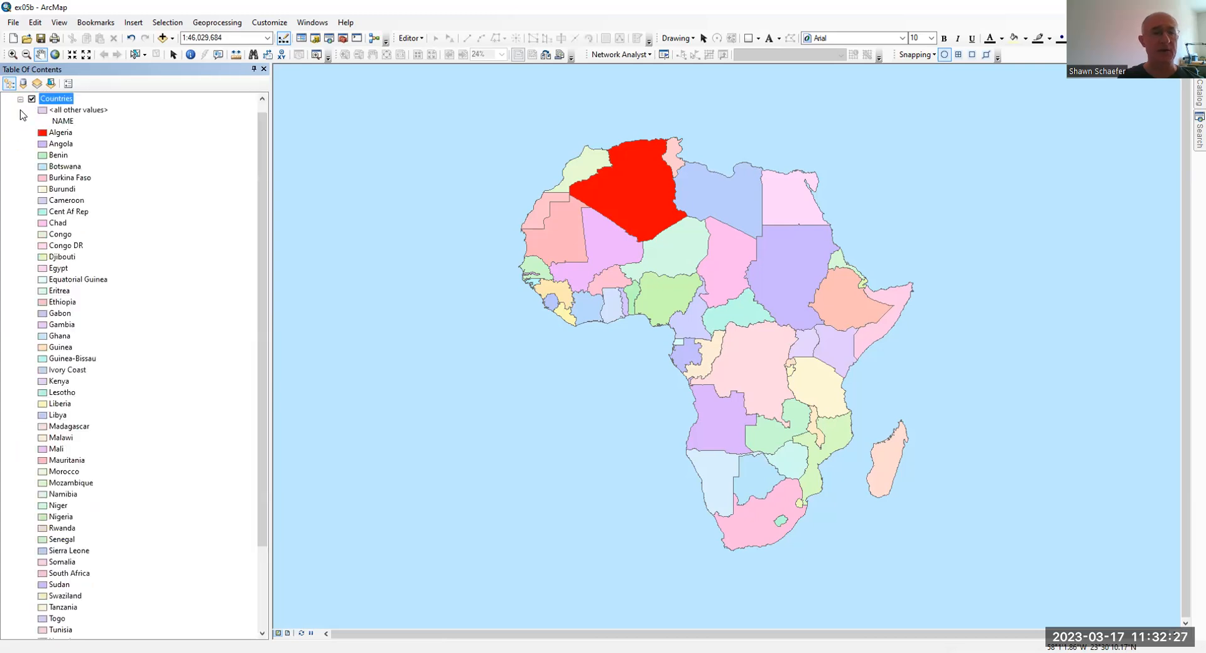
click(21, 99)
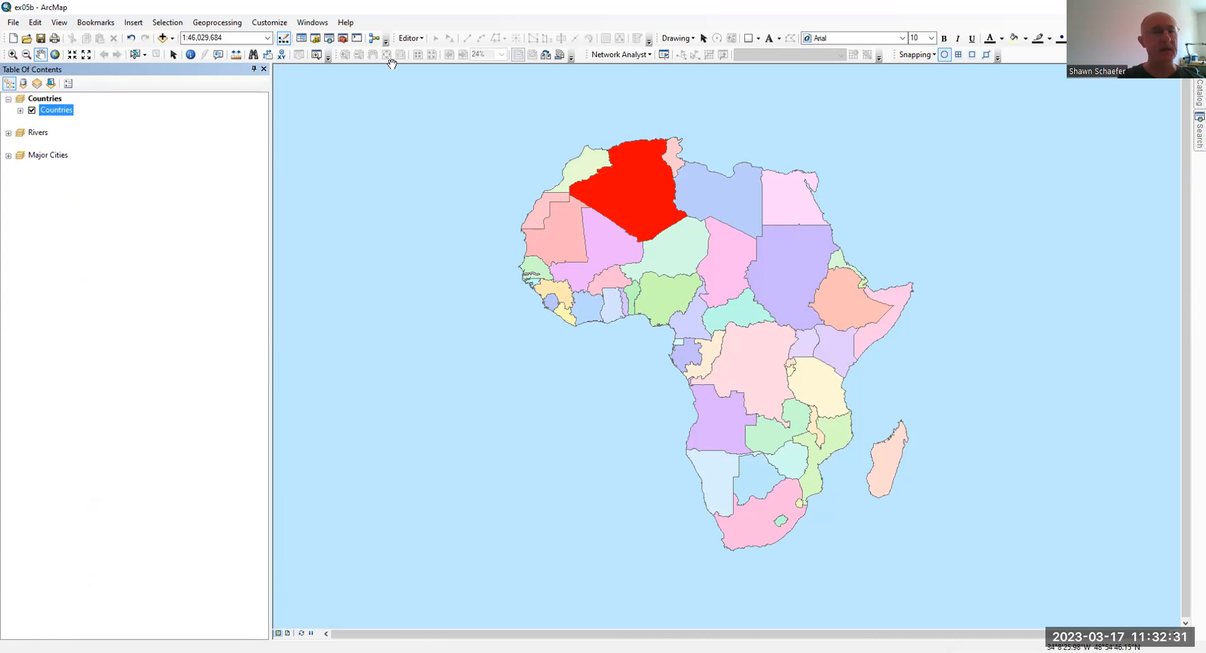
right_click(40, 114)
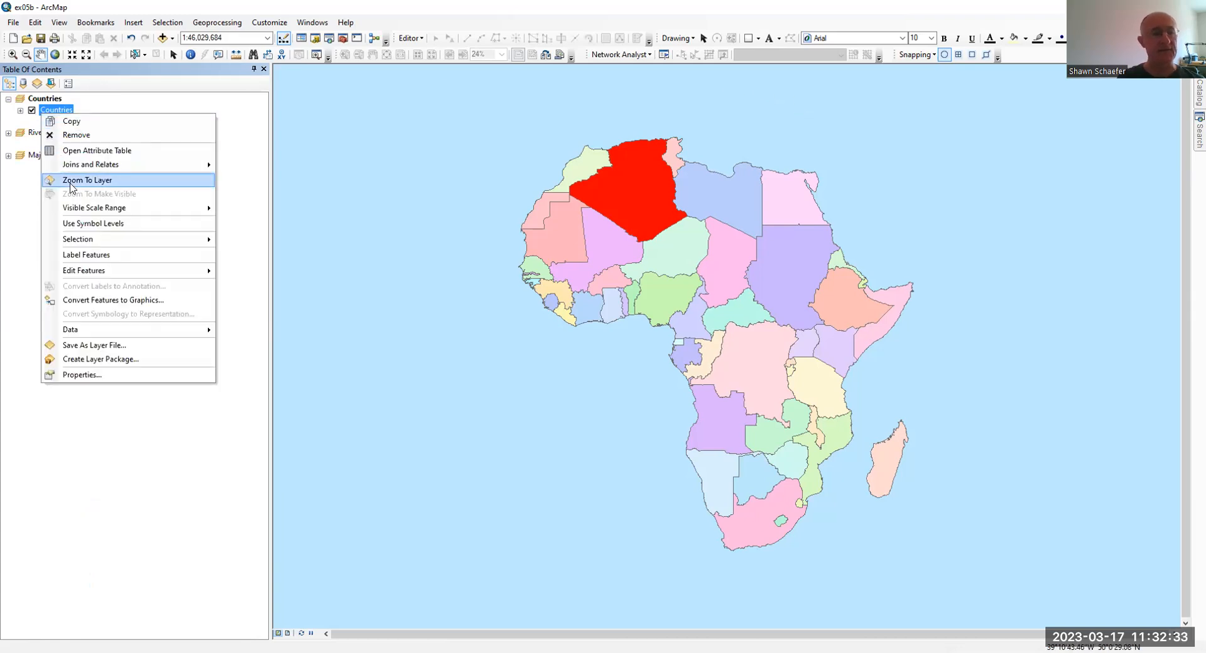
click(81, 253)
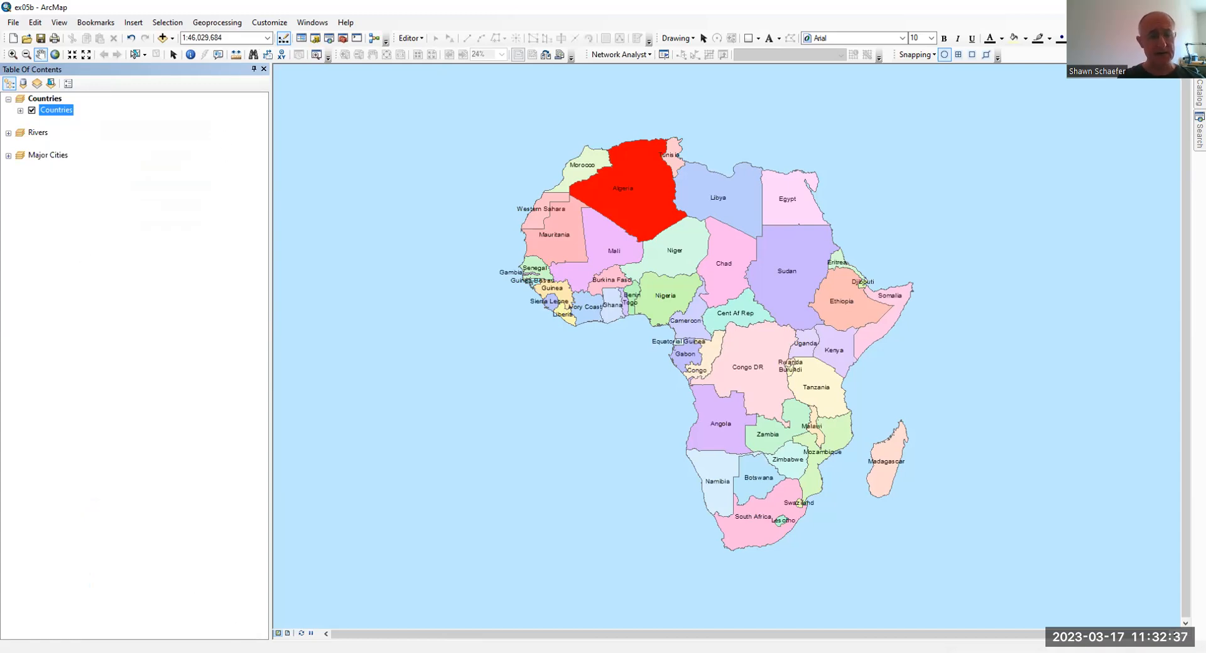
Return to the Africa Atlas layout view and compare the Rivers and Countries data frames by selecting each
click(287, 634)
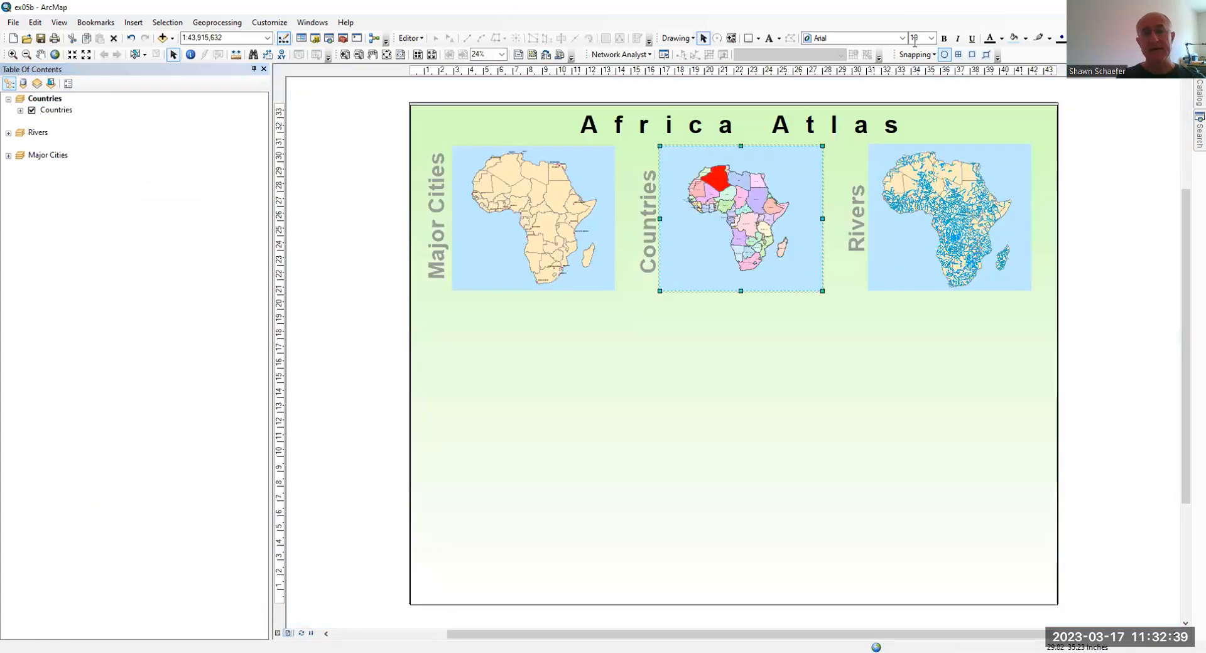
click(920, 188)
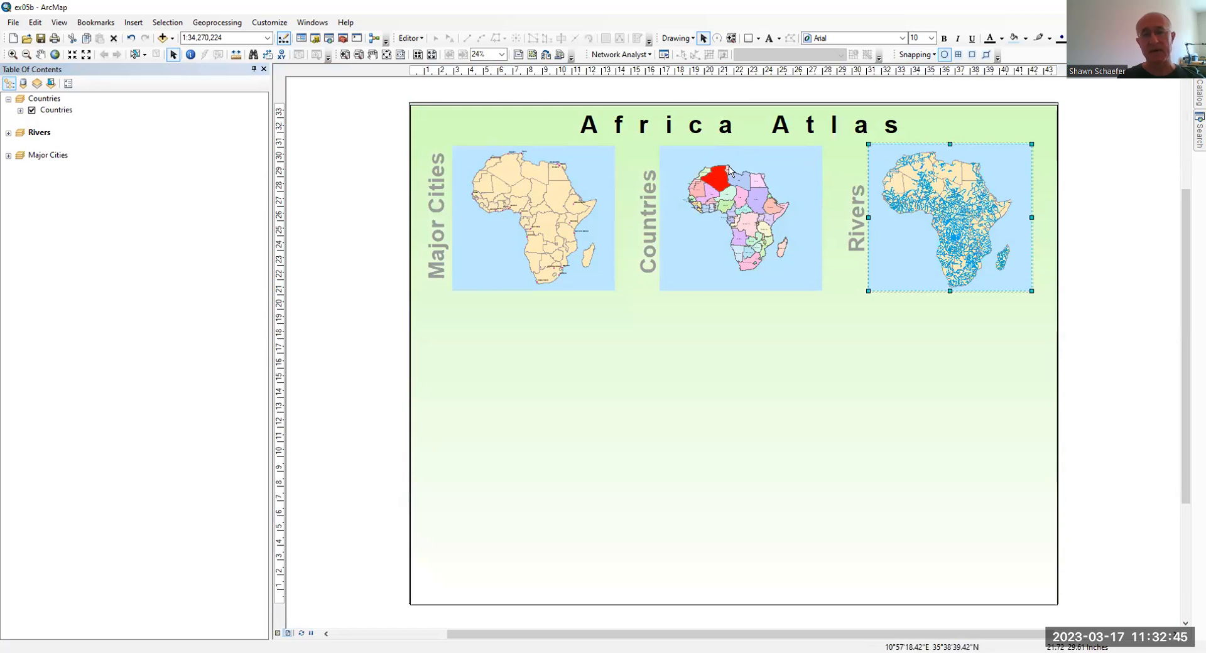
click(761, 163)
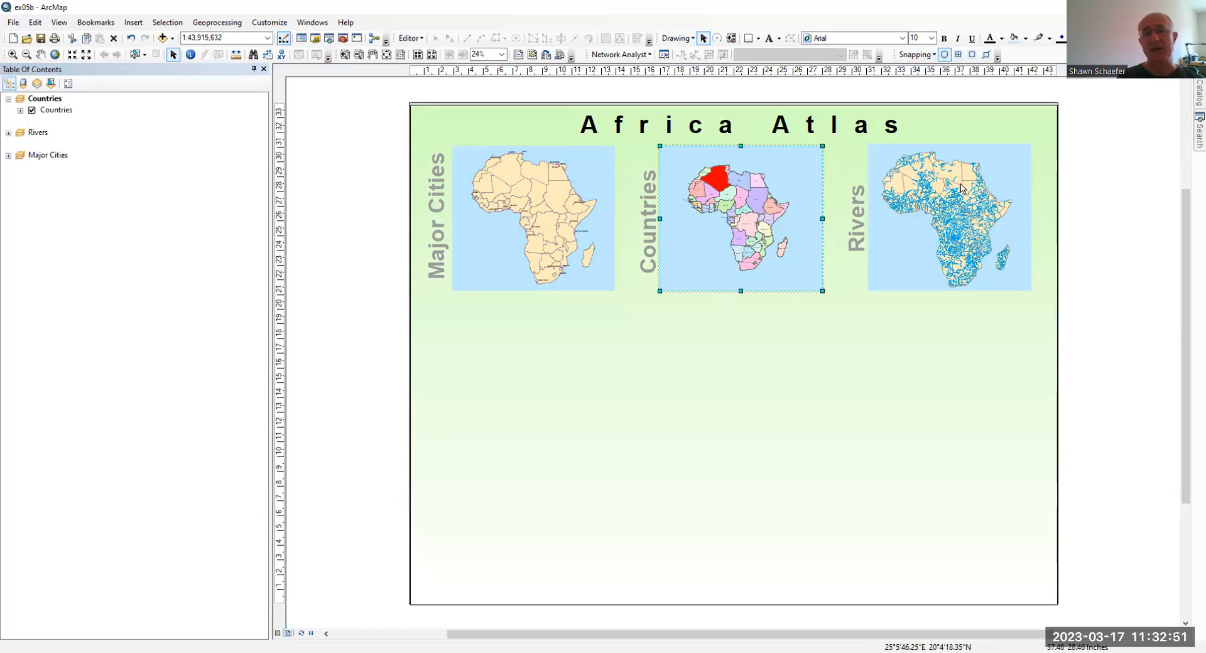
Activate the Rivers data frame and show it in data view
click(39, 132)
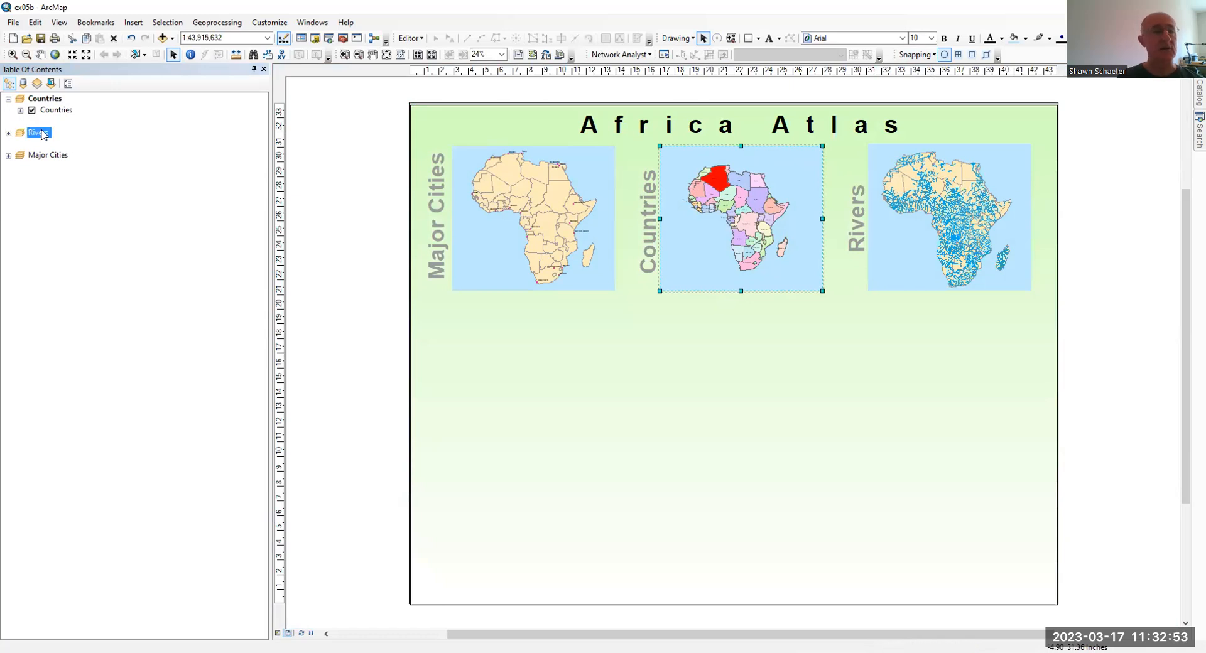
right_click(39, 133)
click(119, 390)
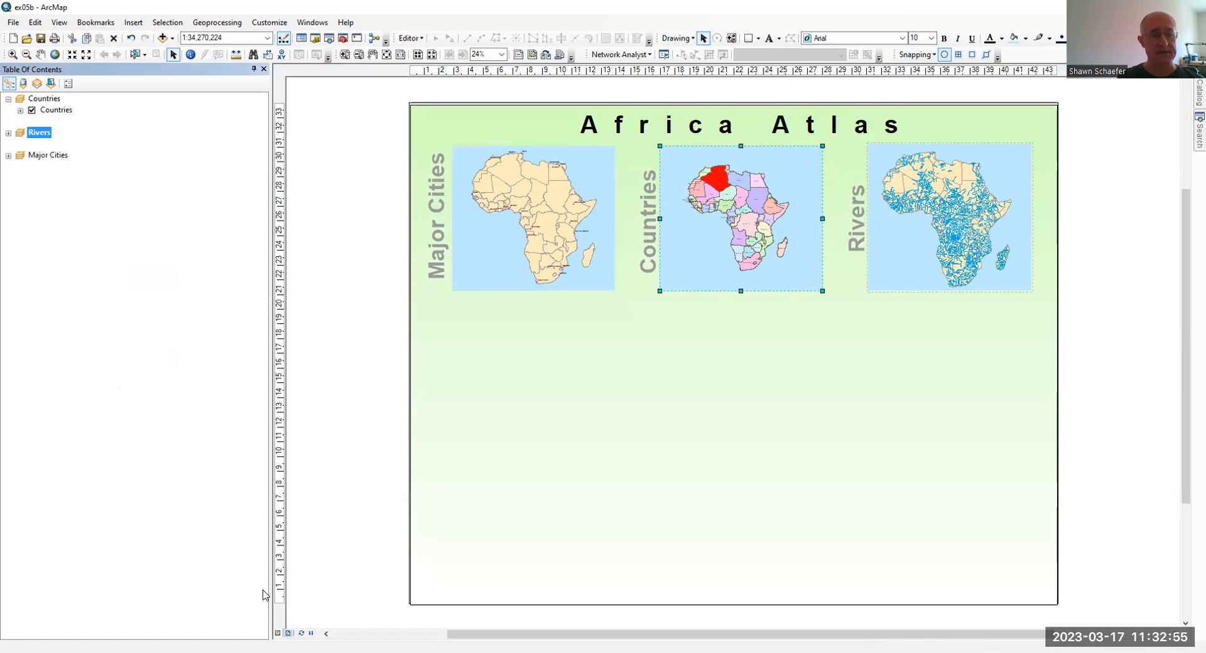
click(277, 633)
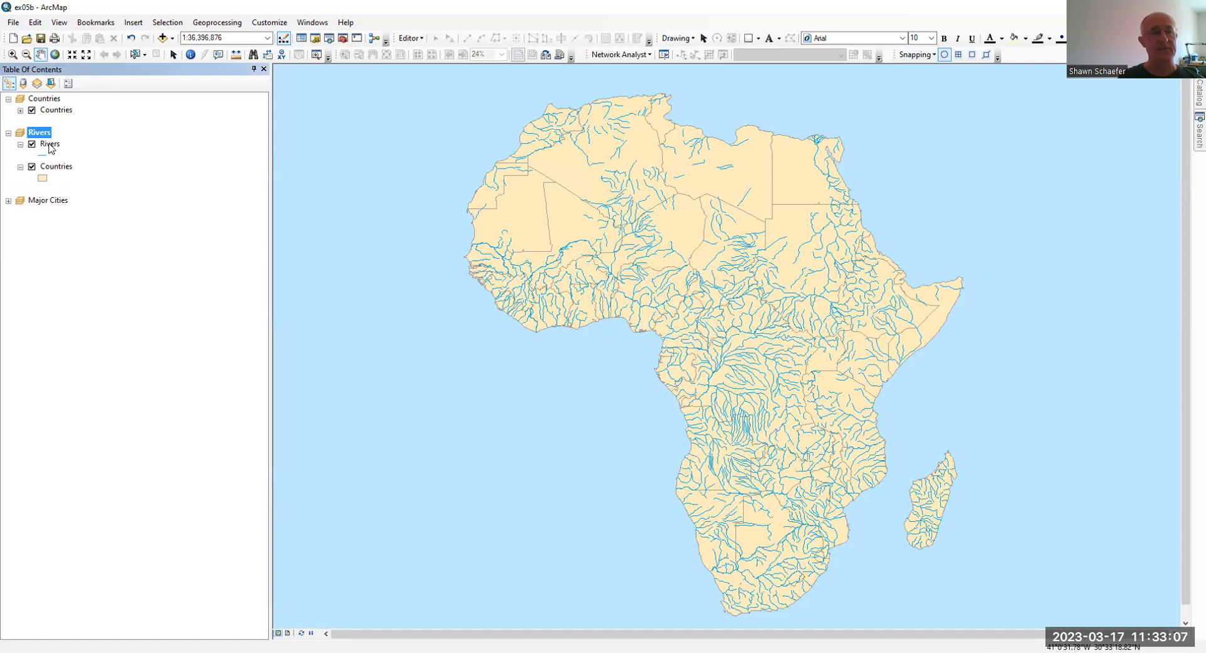
Open the Rivers layer's attribute table in the Rivers data frame, review its fields and records, and close it
click(51, 148)
right_click(51, 148)
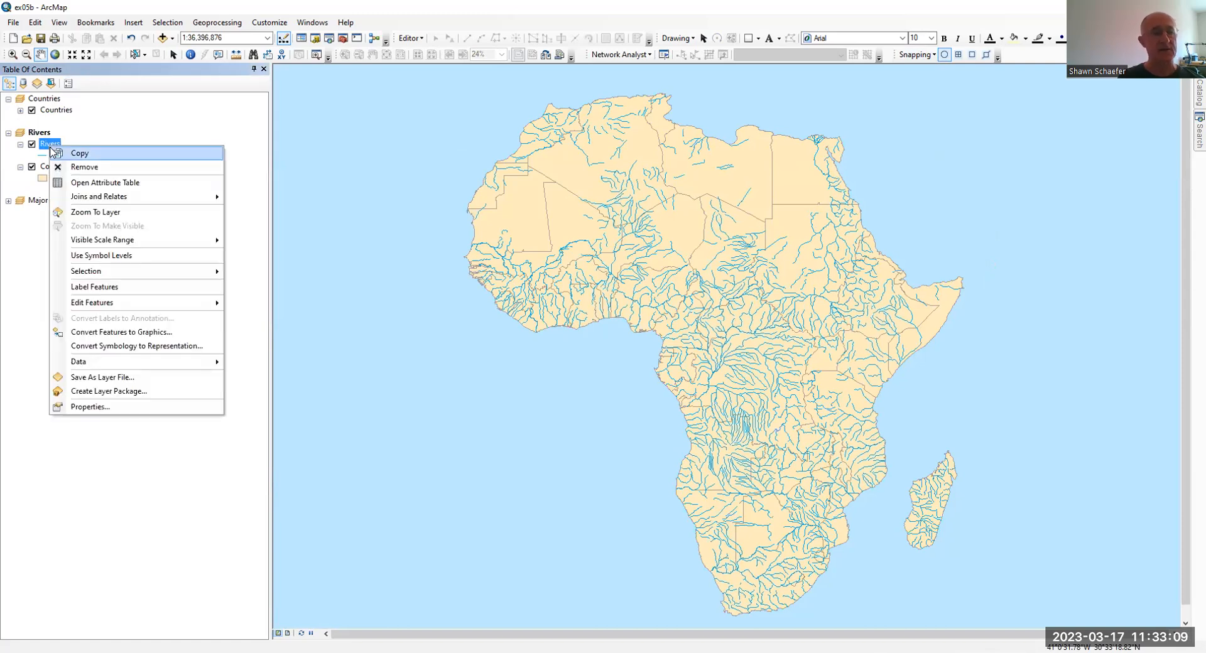
click(129, 182)
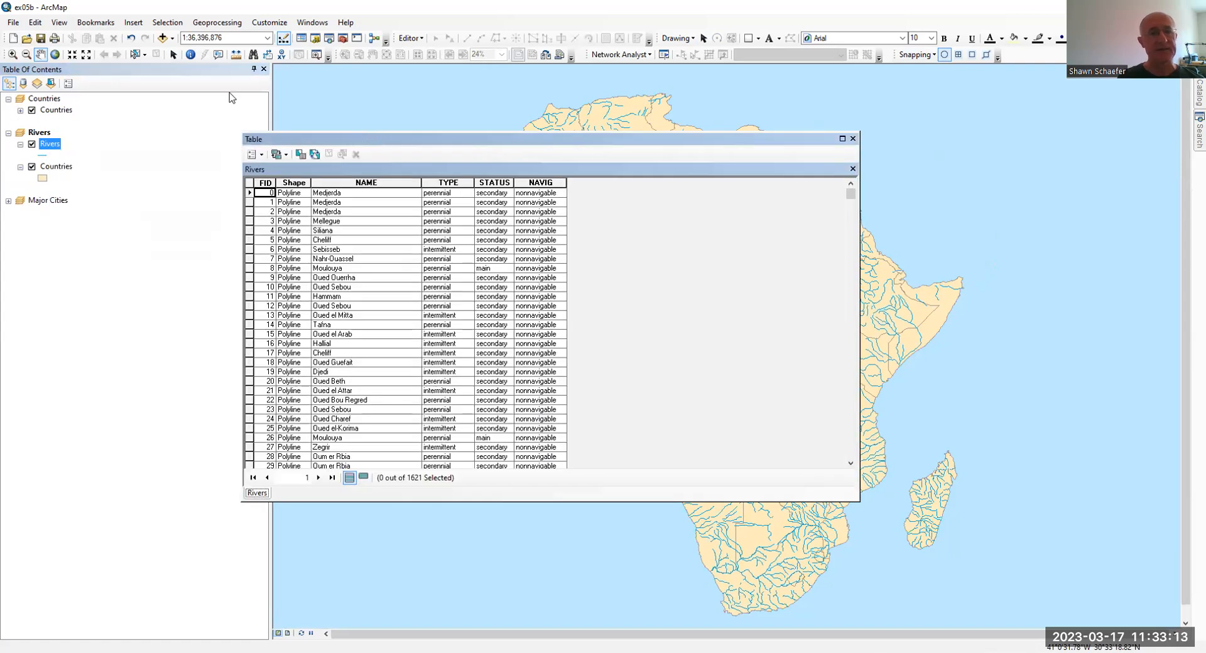
drag(366, 140, 230, 93)
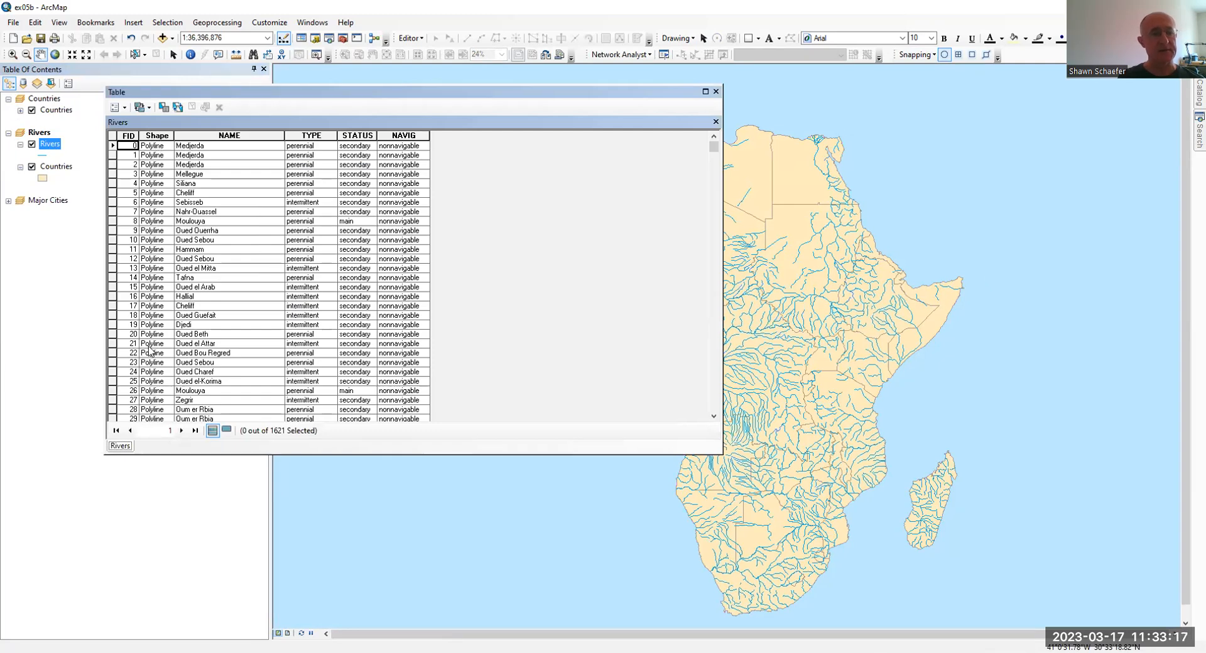
scroll(238, 282, down, 15)
scroll(238, 281, up, 15)
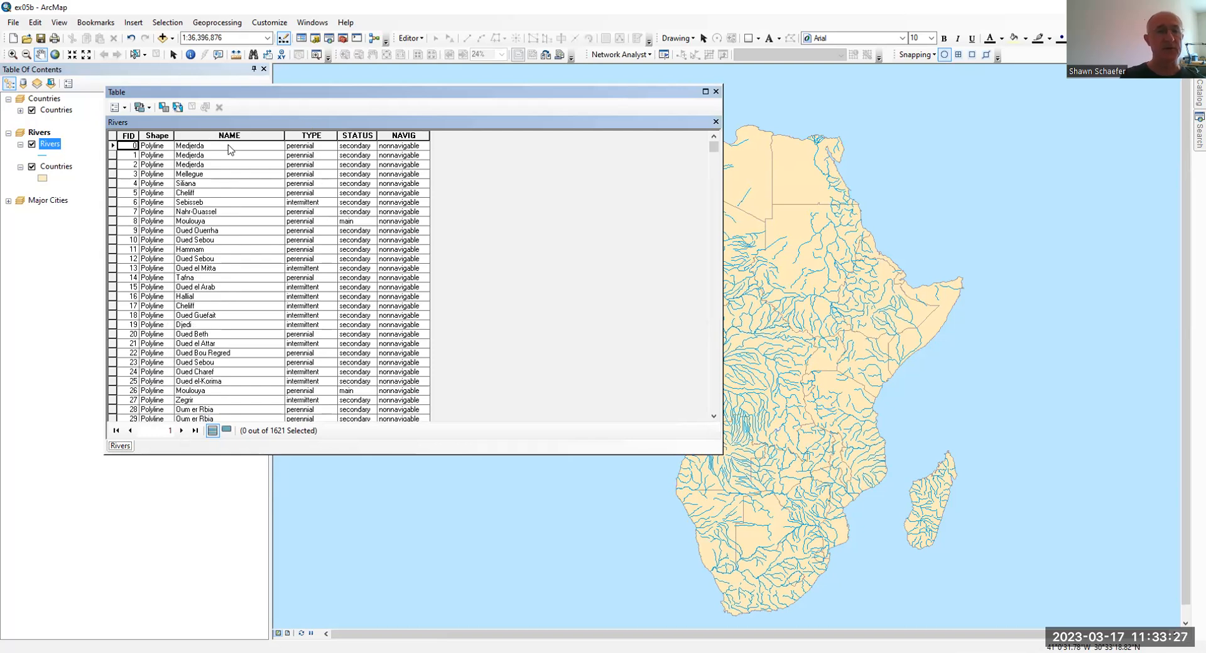
click(716, 92)
Set the Rivers layer's symbology to unique values based on the TYPE field and add all values
right_click(43, 147)
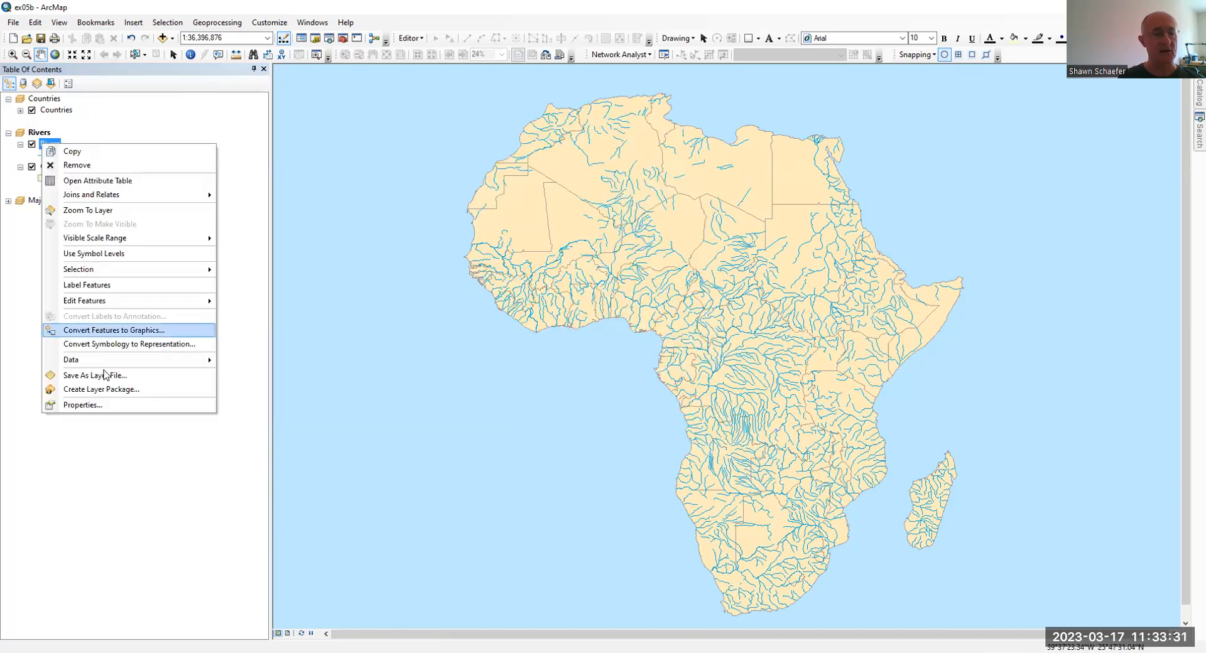
click(105, 404)
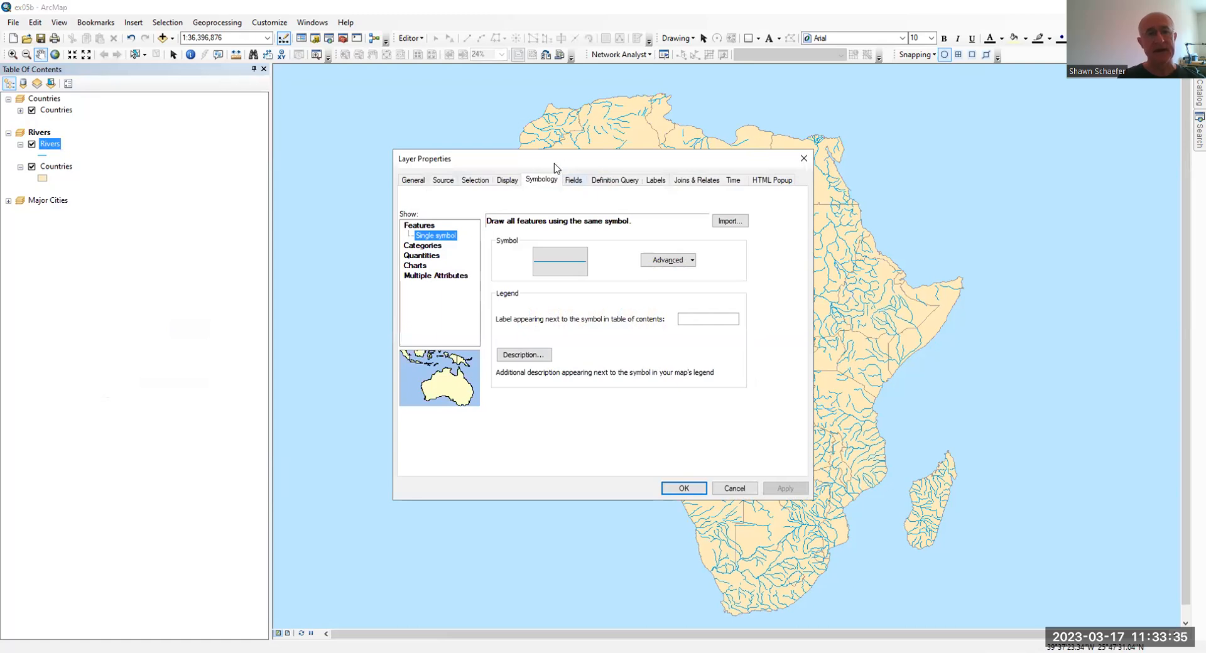
drag(554, 162, 214, 91)
click(82, 176)
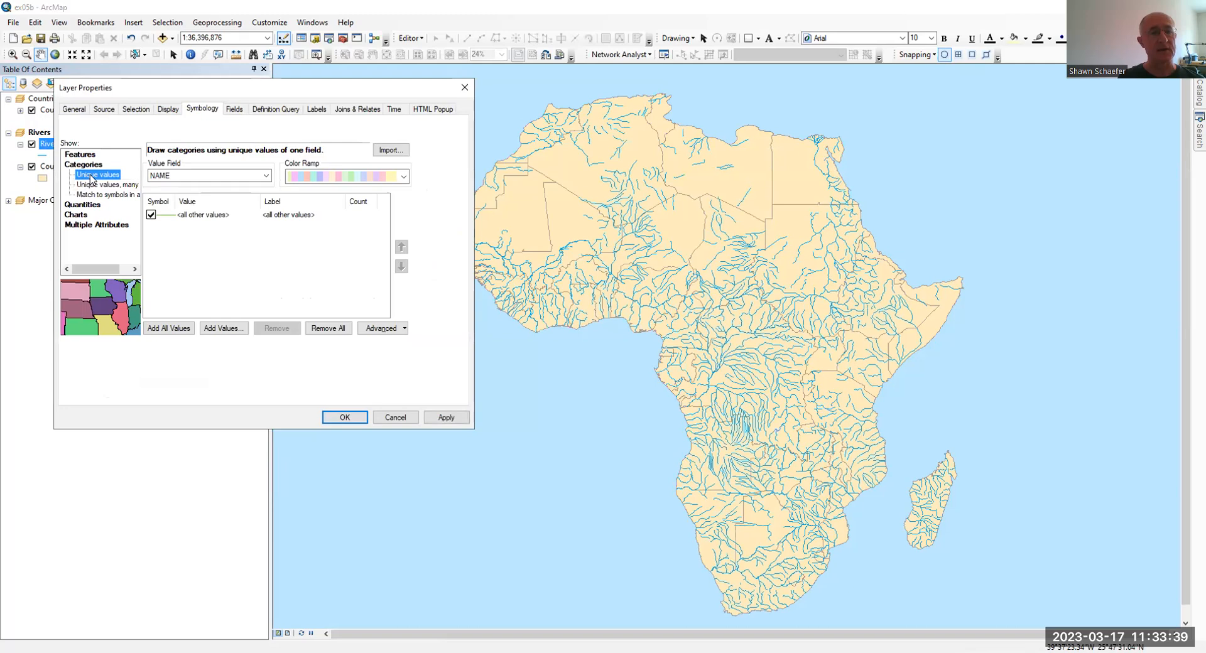
click(214, 180)
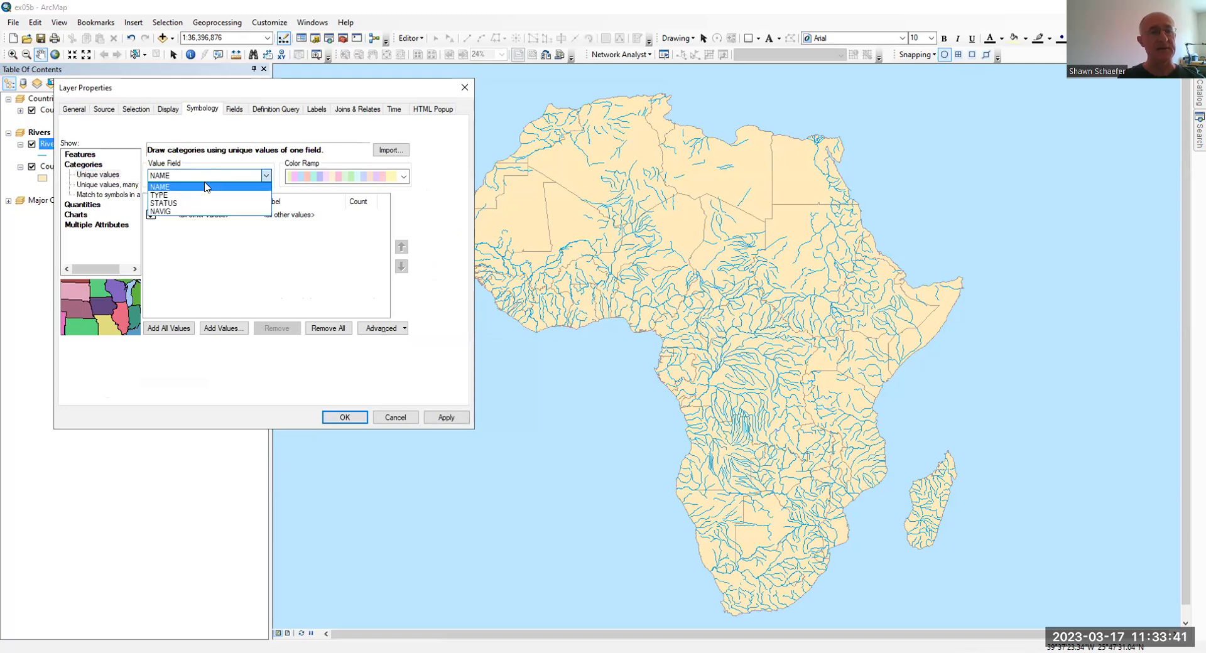
click(206, 195)
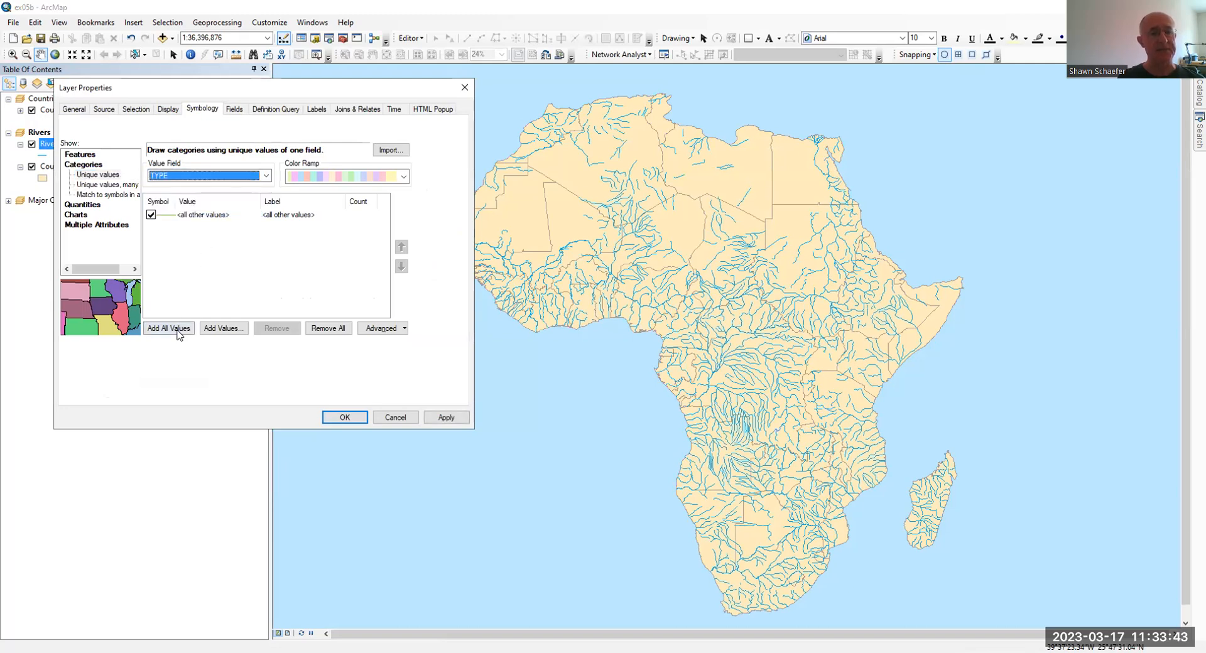
click(178, 332)
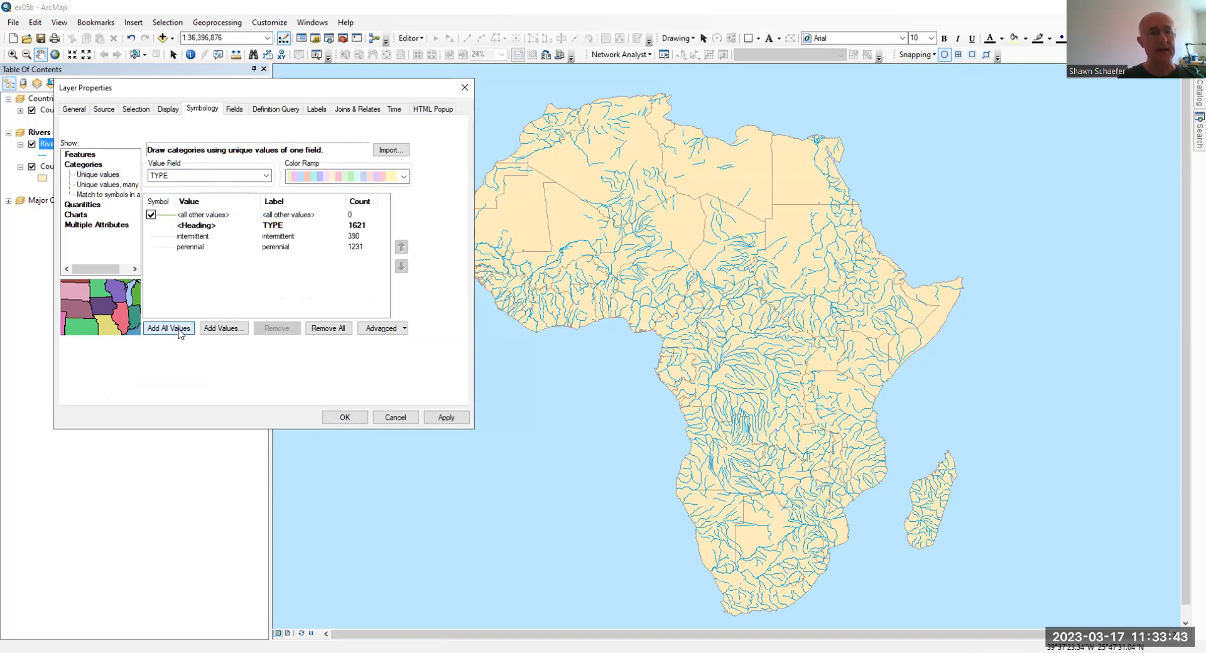
Search the symbols for "stream" and assign the ESRI Stream, Intermittent line symbol to the intermittent rivers
double_click(167, 240)
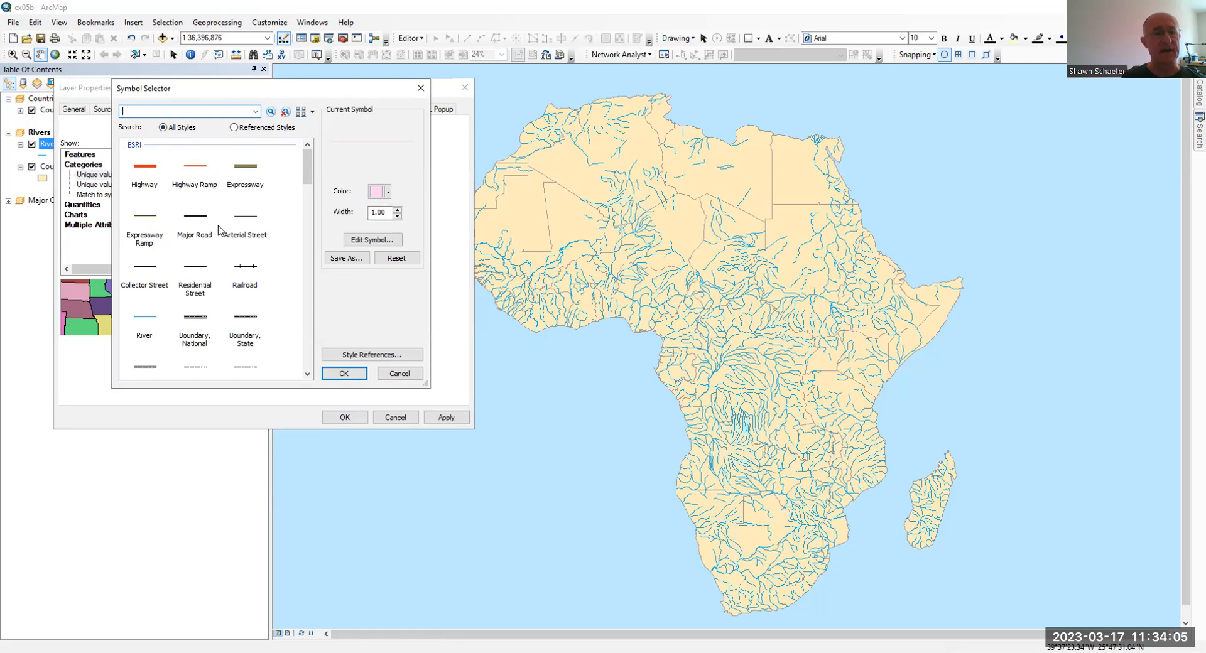
scroll(217, 231, down, 3)
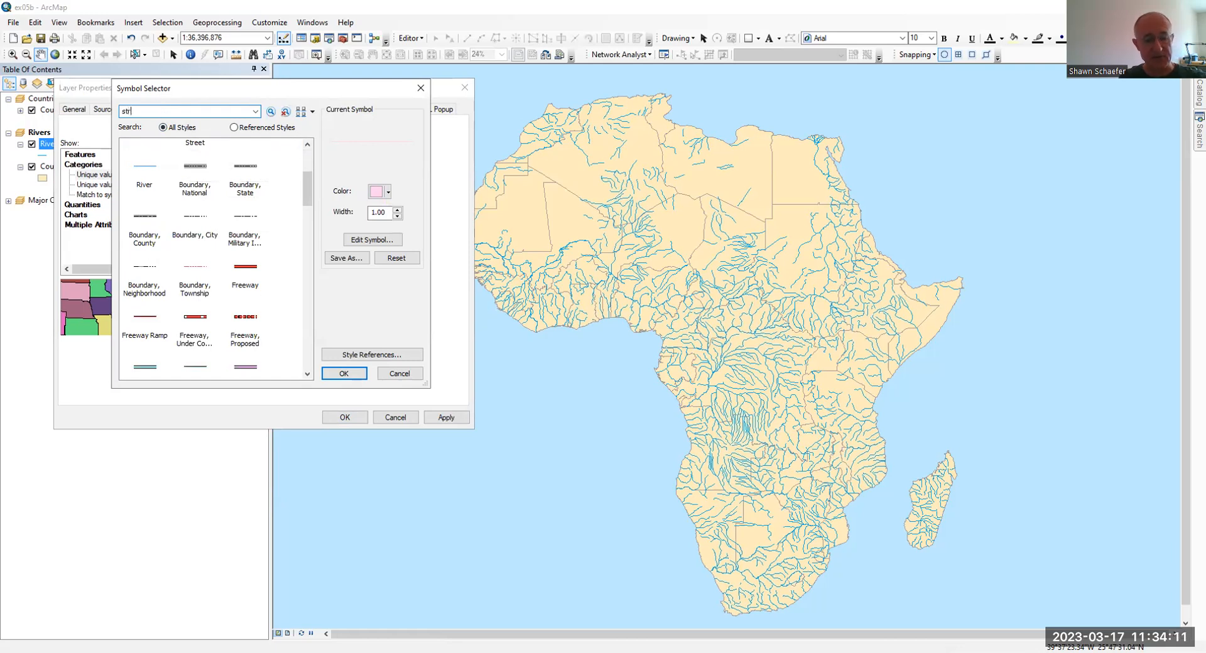
key(Return)
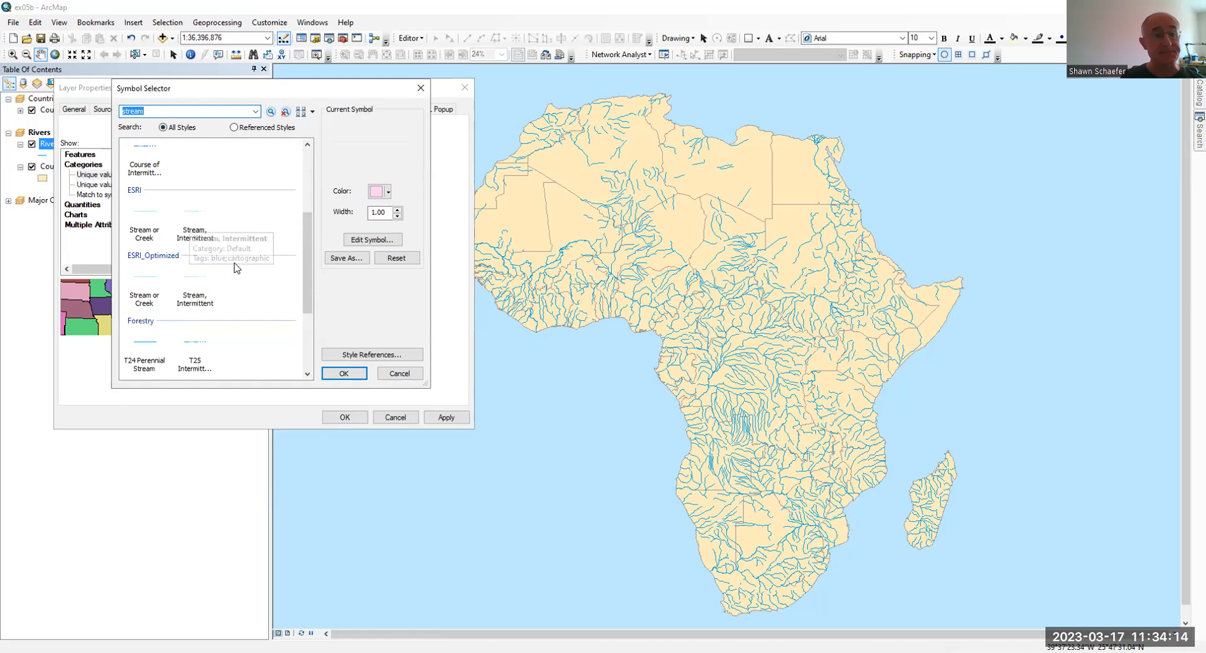
click(195, 302)
click(193, 234)
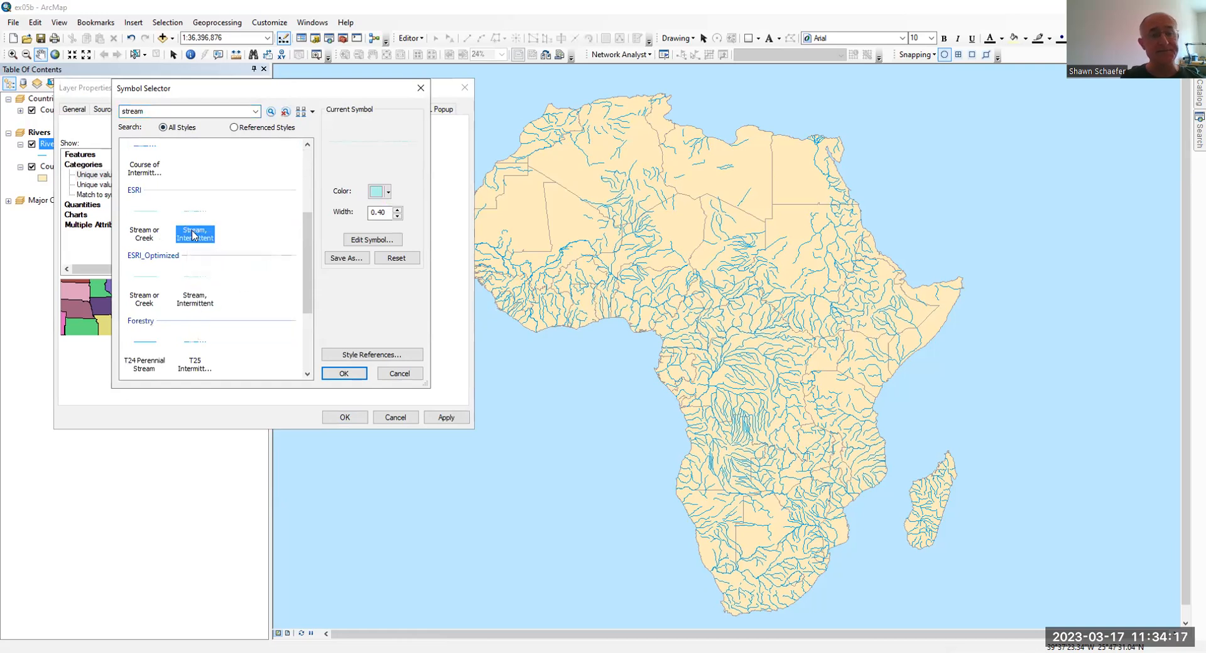
click(350, 375)
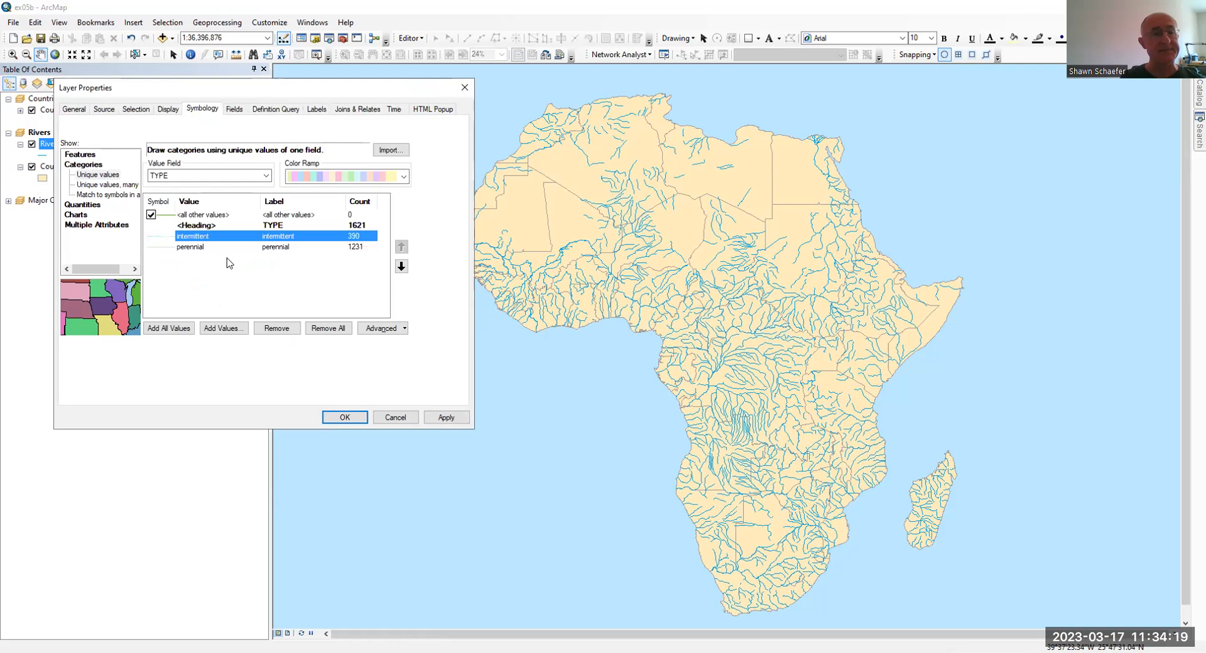
Search the symbols for "river", assign the River line symbol to the perennial rivers, and apply the layer's symbology
click(167, 248)
double_click(166, 248)
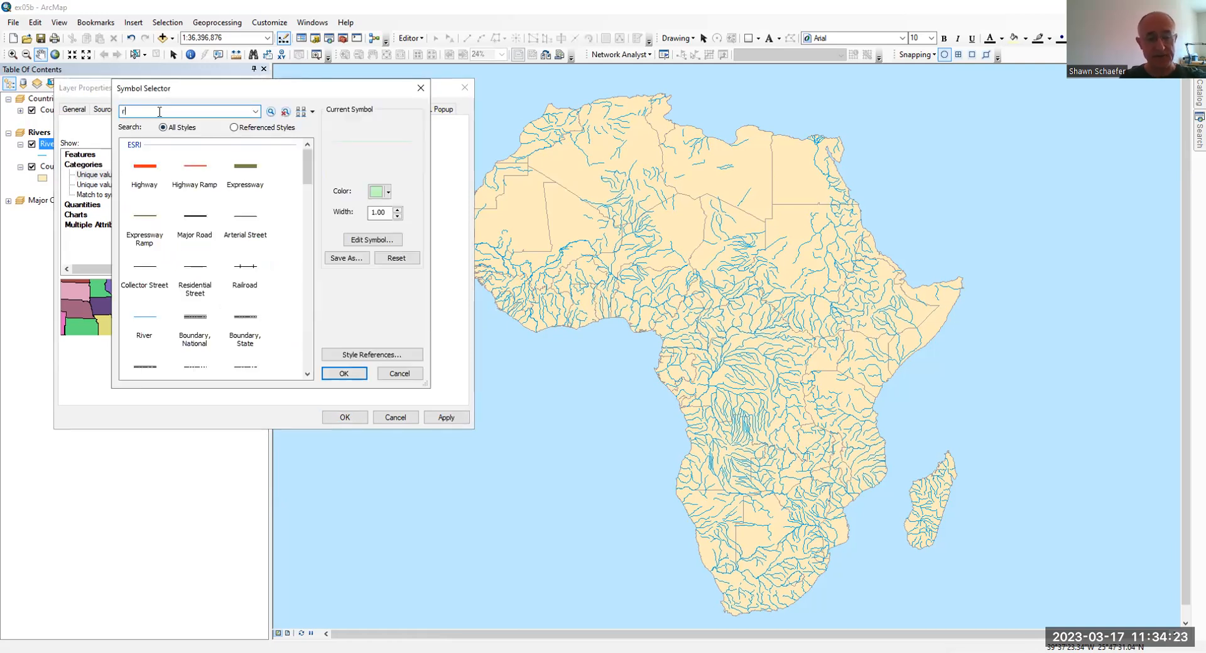
text(river)
key(Return)
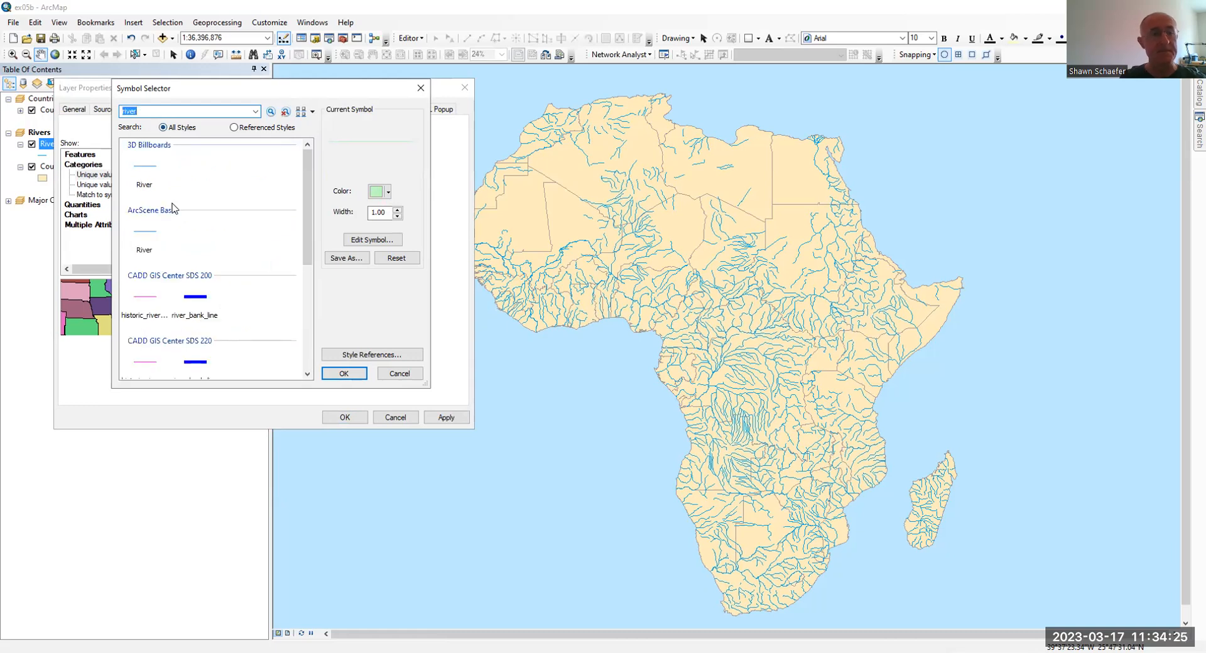
scroll(160, 246, down, 2)
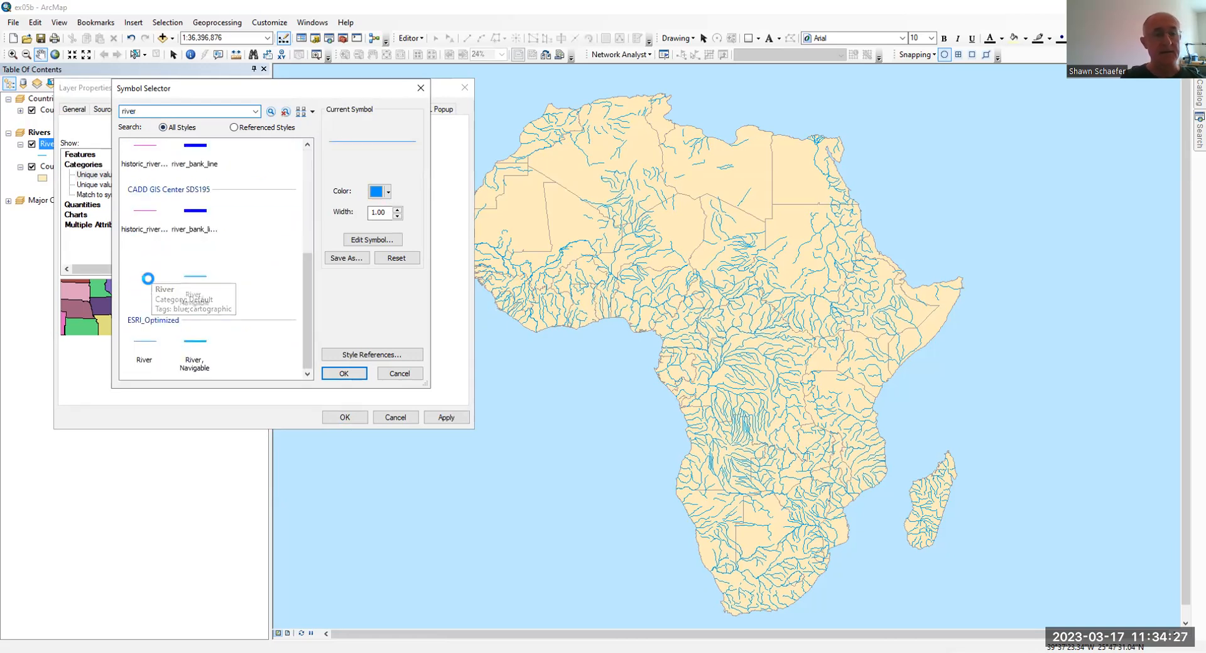
double_click(144, 277)
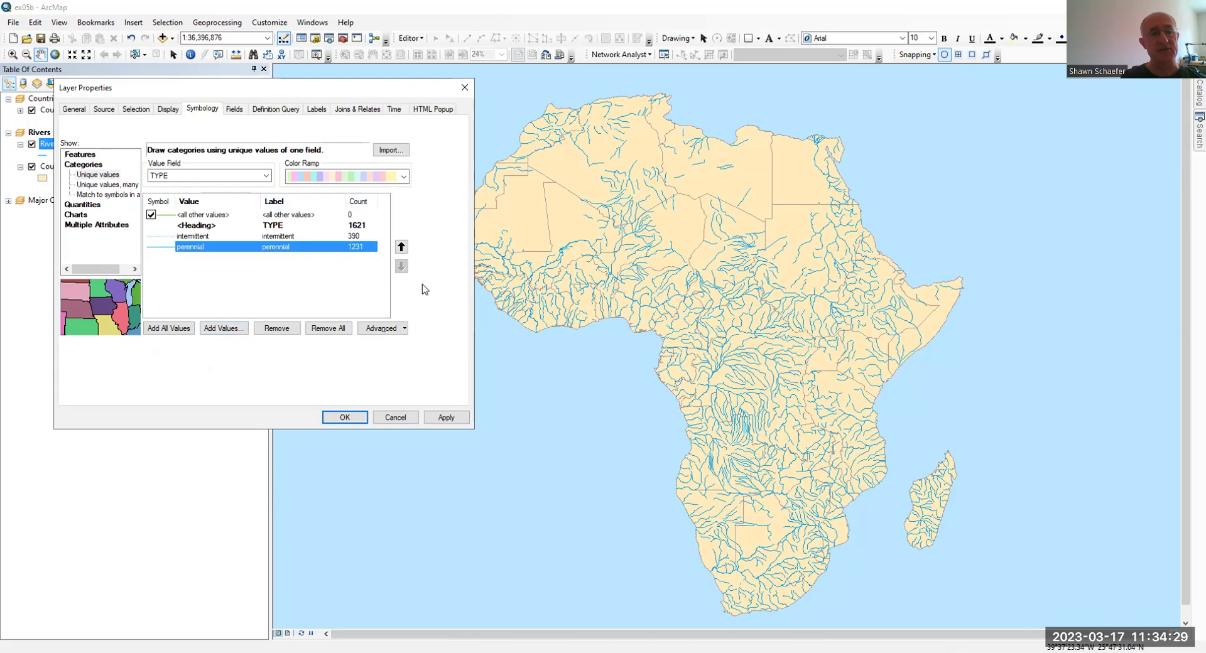
click(447, 418)
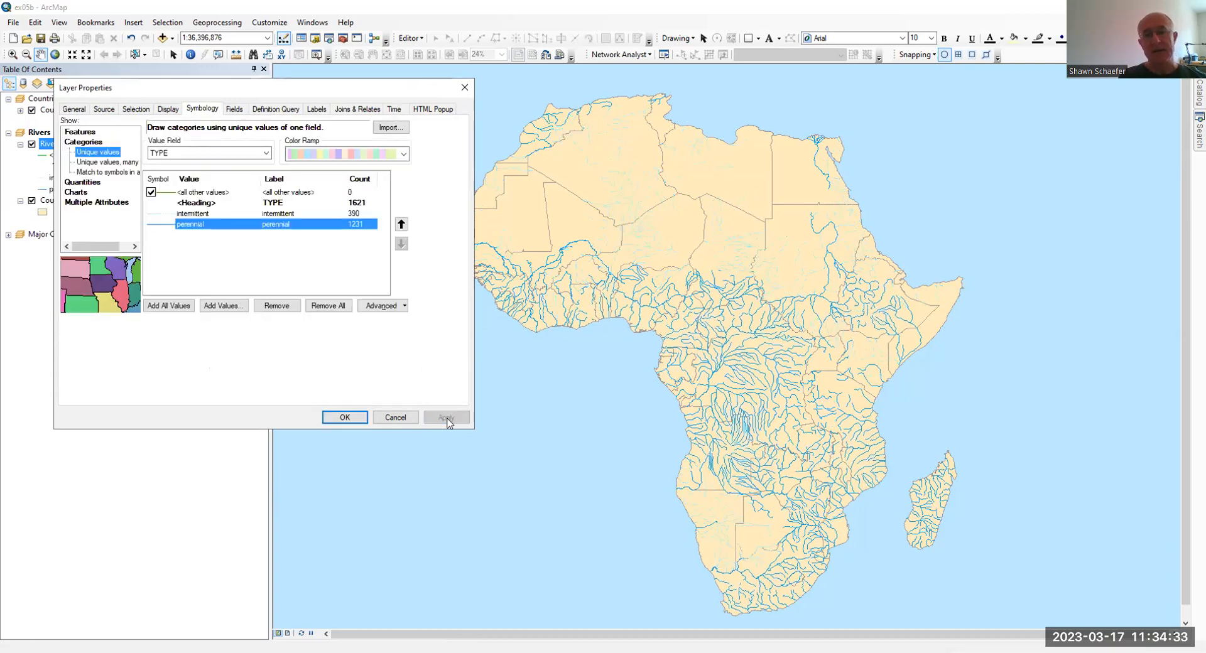
click(355, 421)
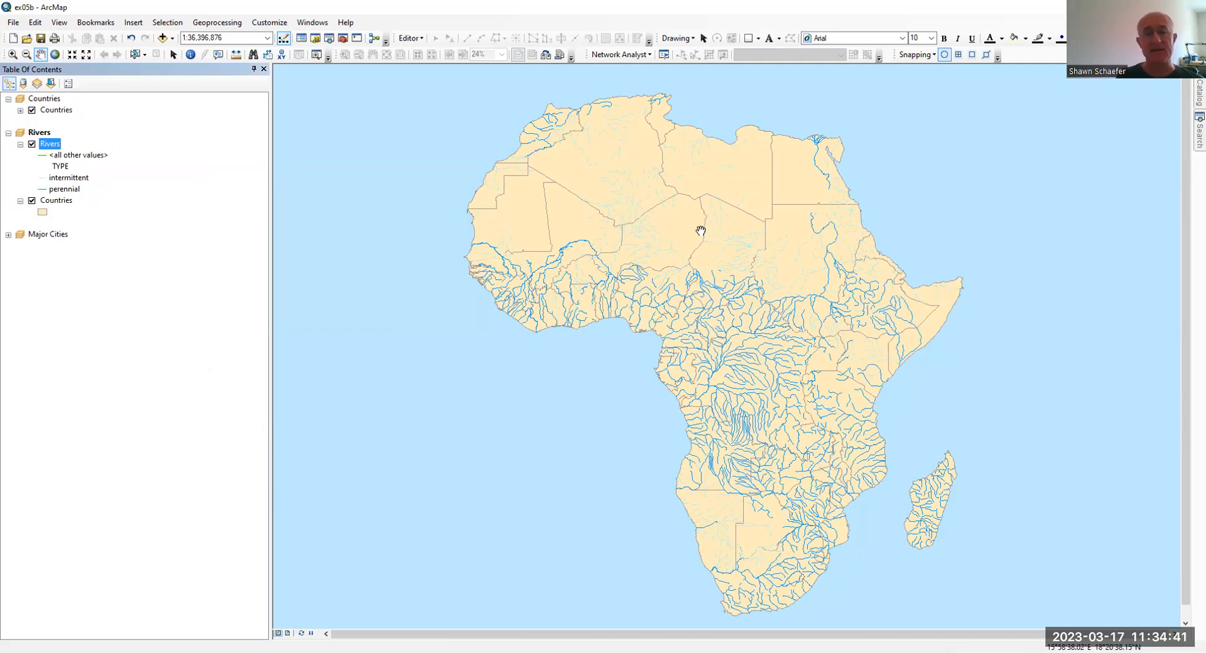
Change the line color of the intermittent rivers to a bright turquoise
double_click(45, 182)
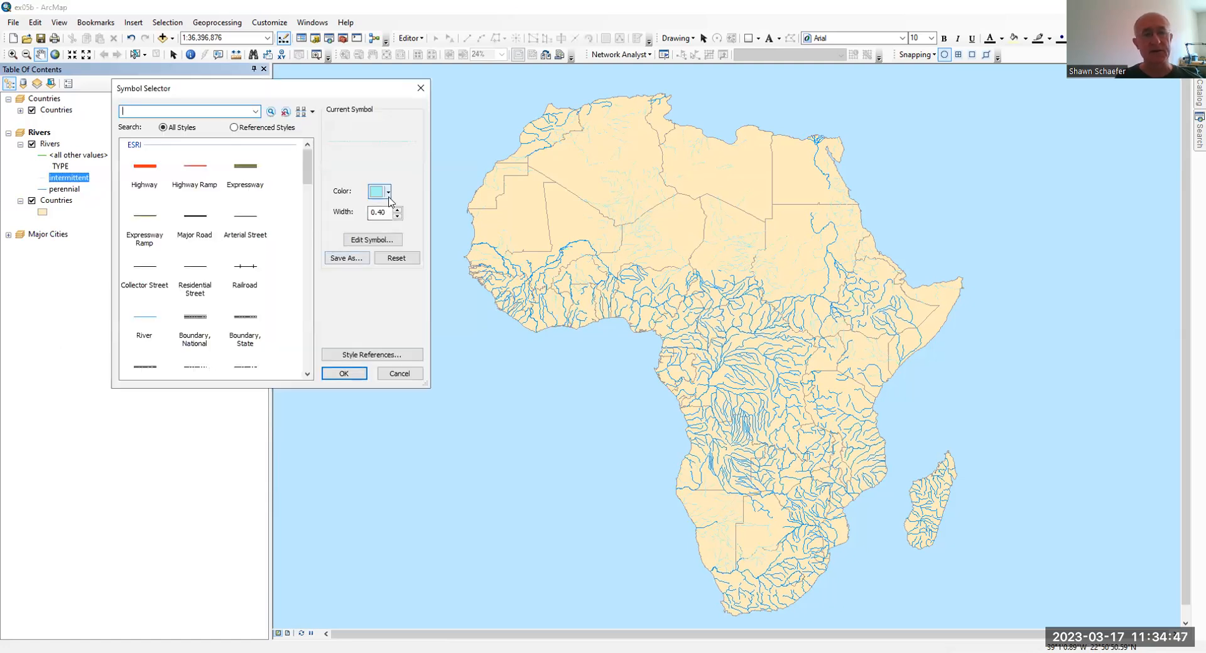
click(388, 192)
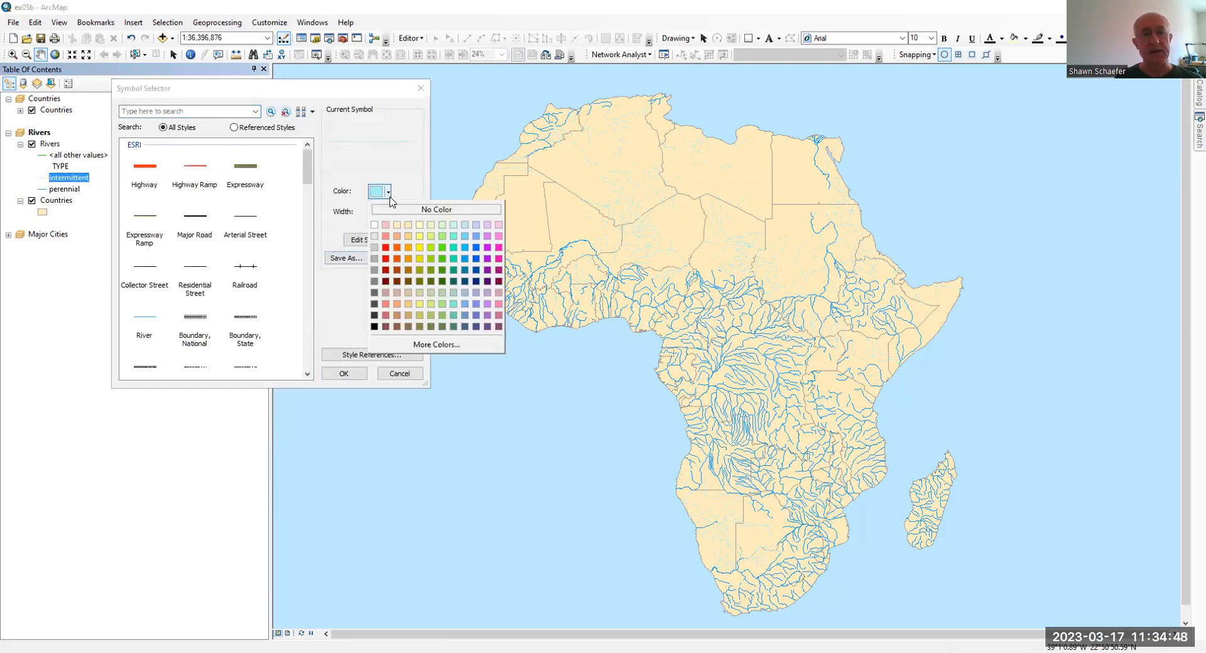
click(454, 237)
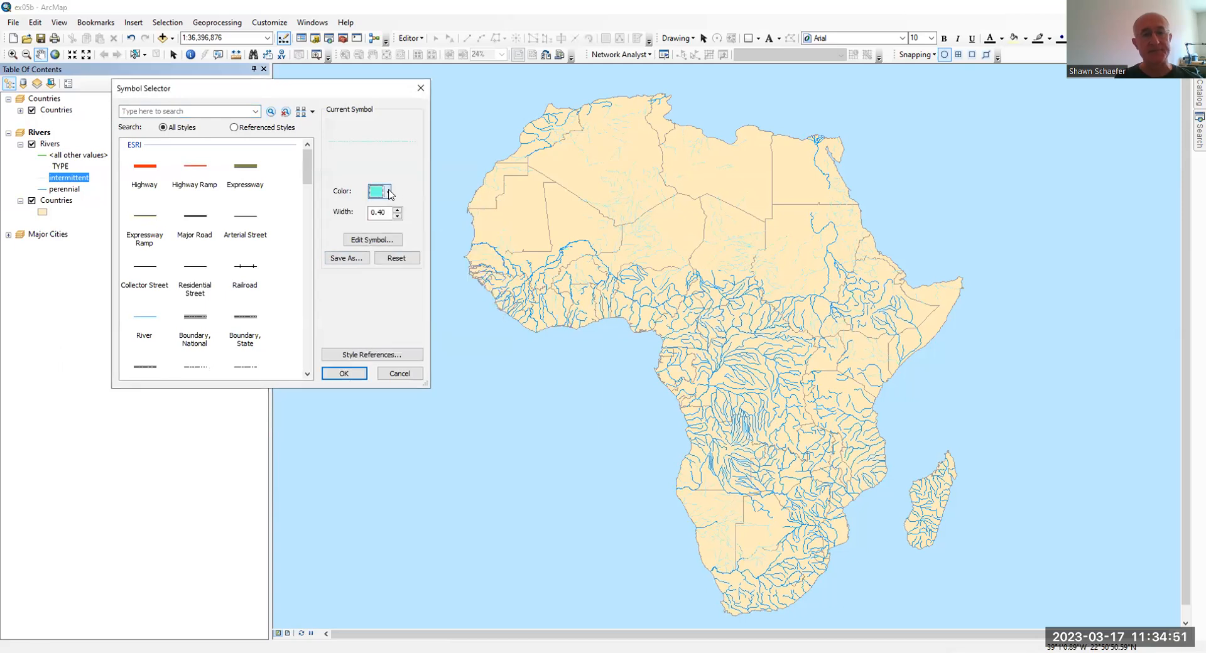
click(388, 192)
click(452, 248)
click(352, 373)
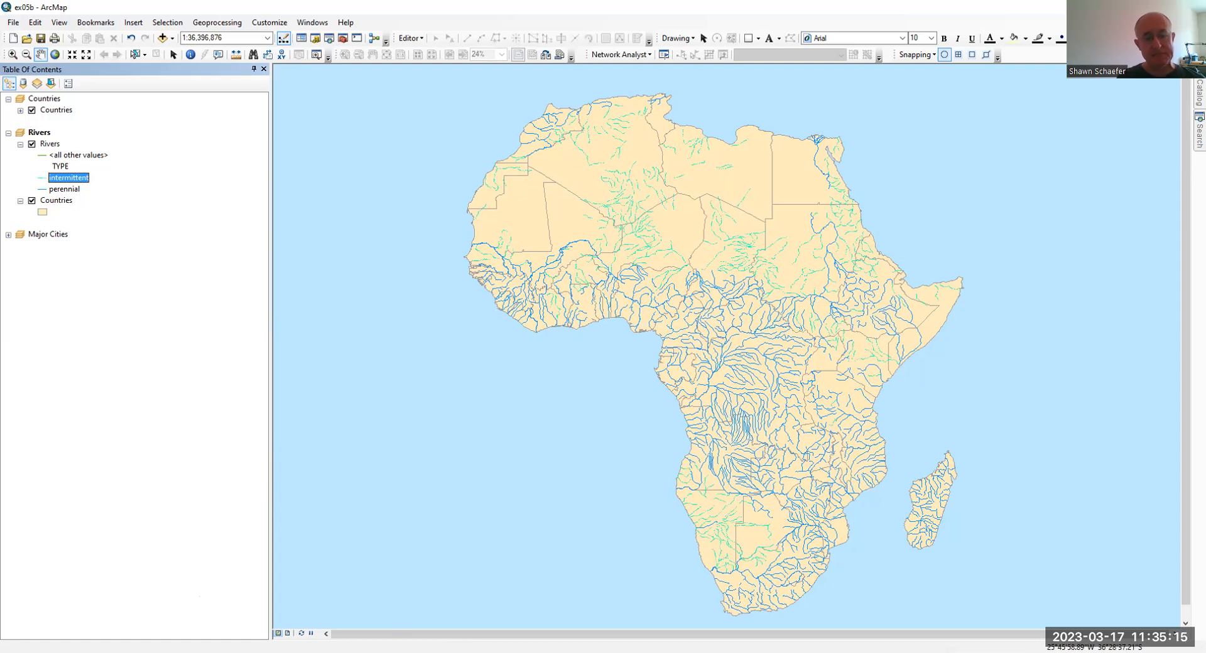
Return to the Africa Atlas layout view and open the ex05c map document from the Chapter05 folder
click(288, 633)
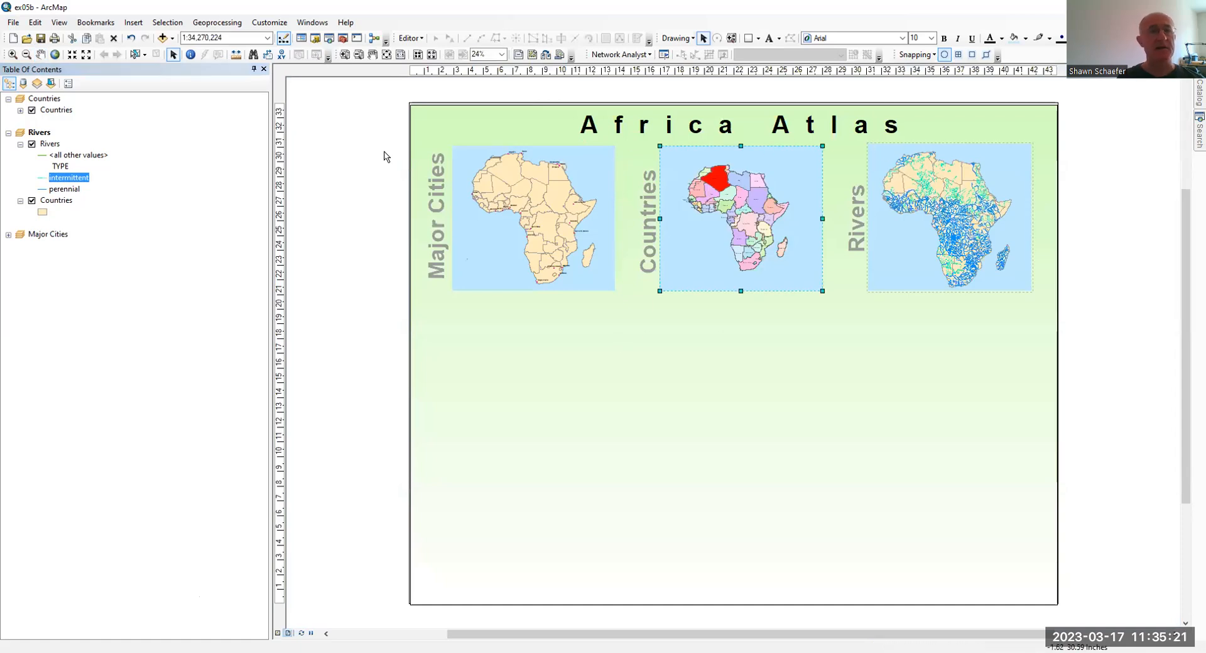
click(12, 22)
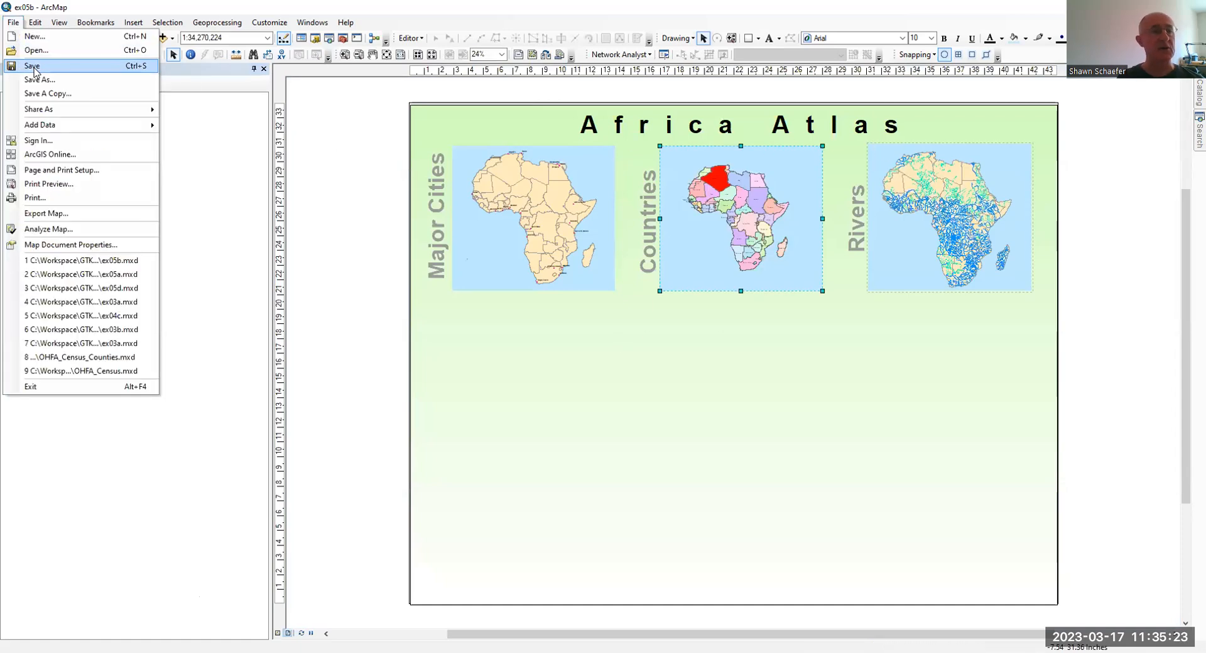
click(36, 51)
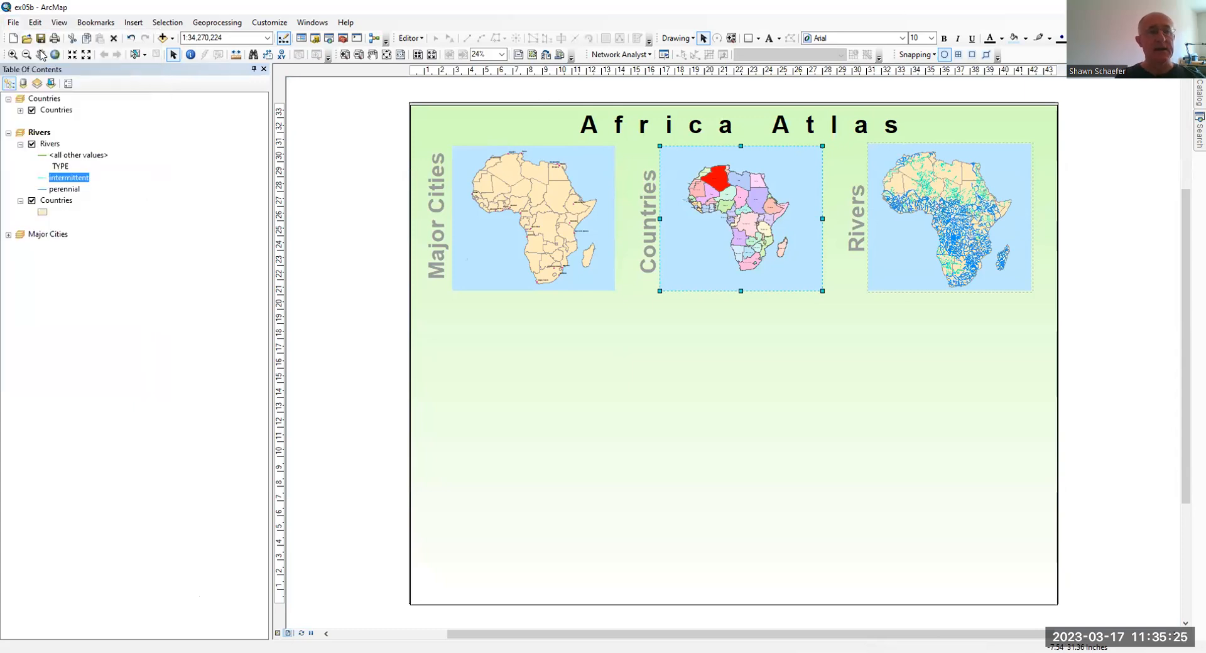
double_click(610, 305)
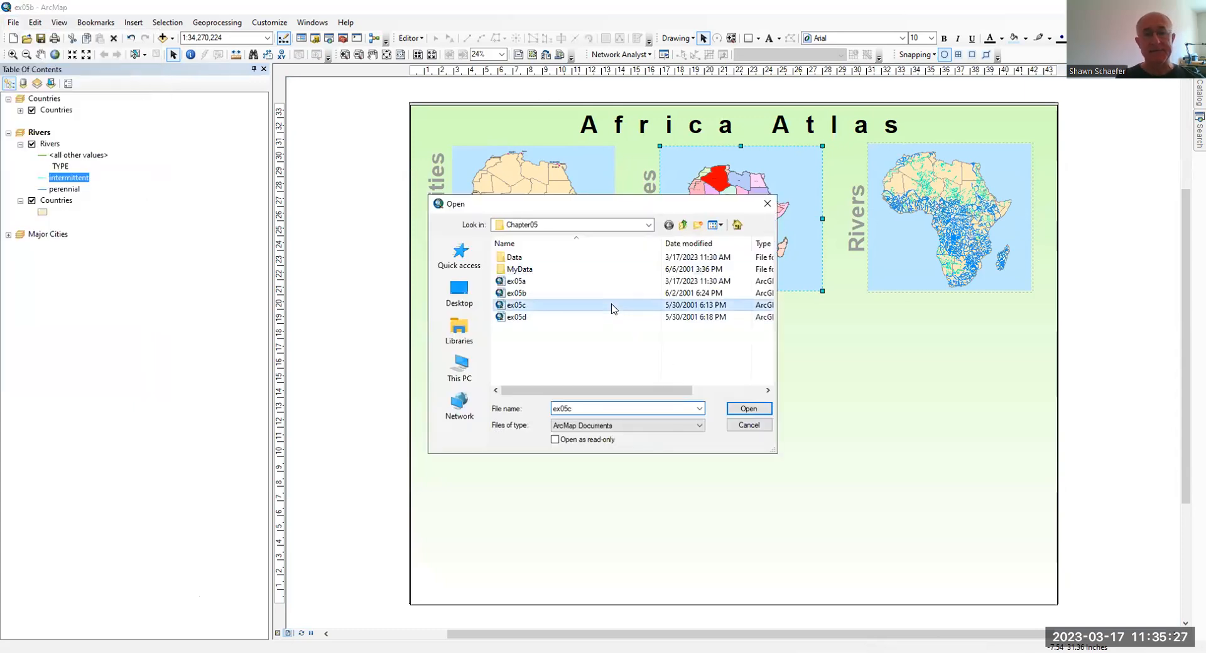
click(561, 361)
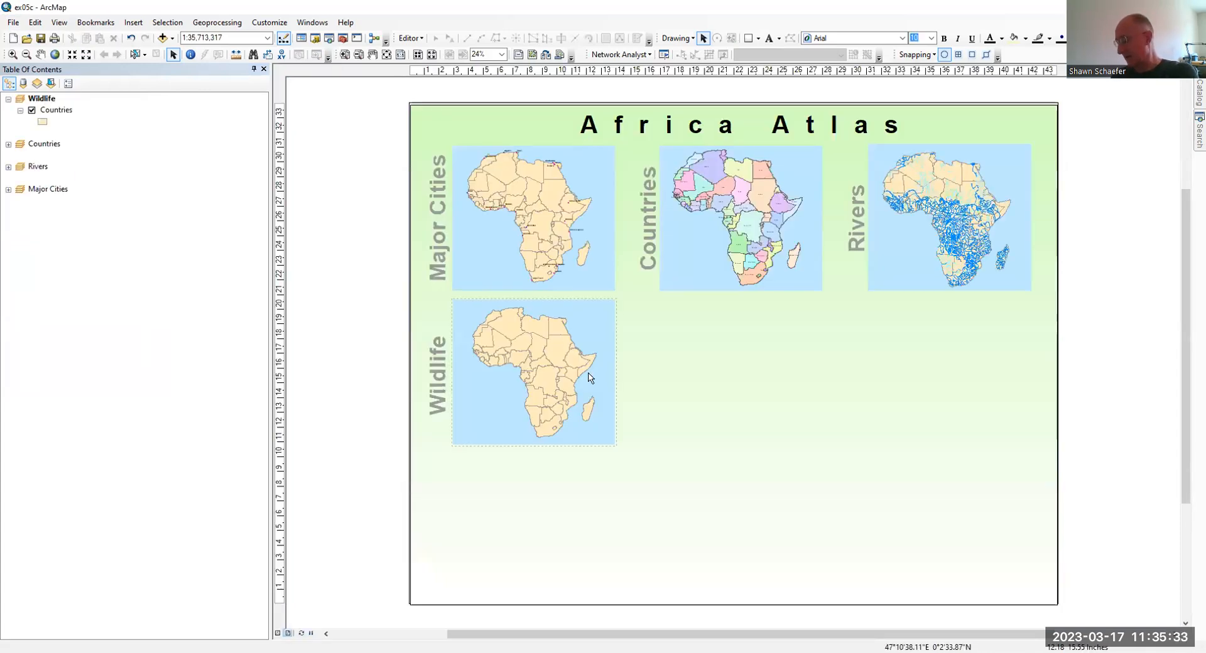
Select the Wildlife data frame in the ex05c layout and show it in data view
click(575, 377)
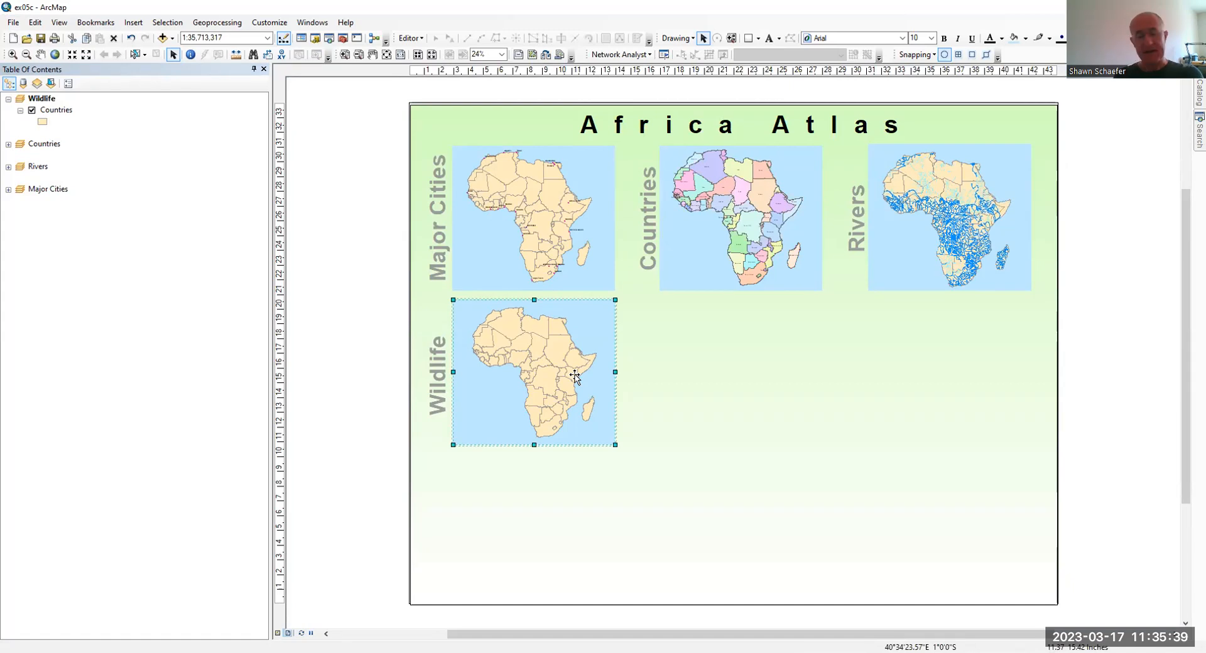
double_click(53, 100)
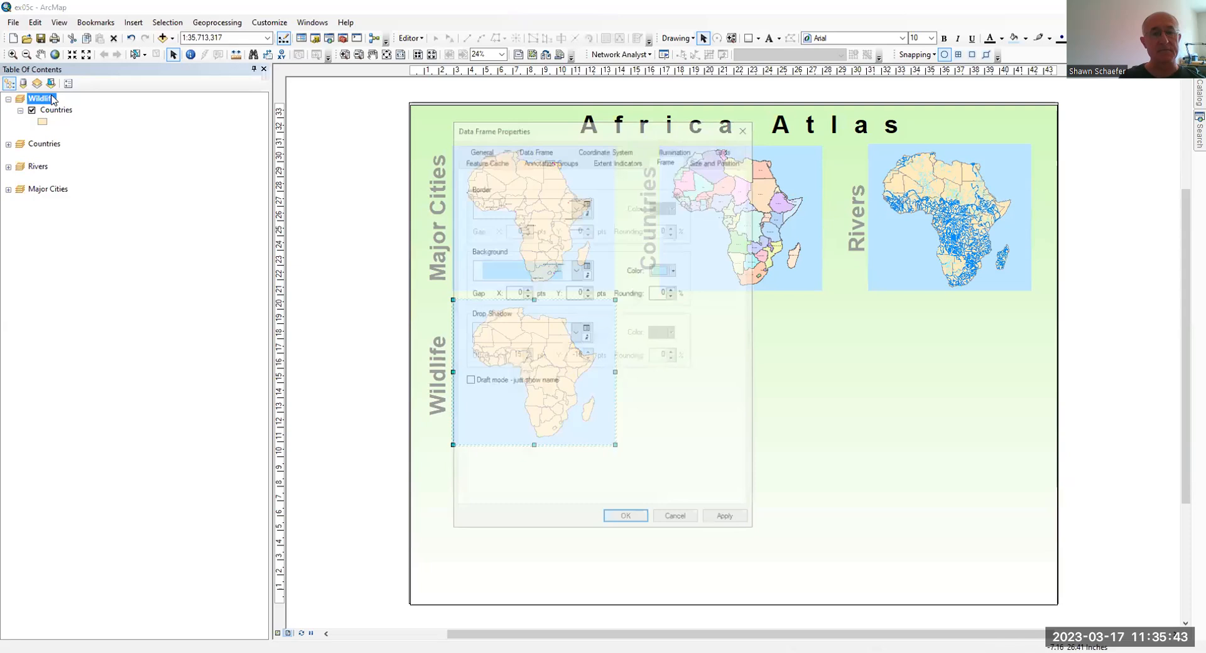
click(685, 520)
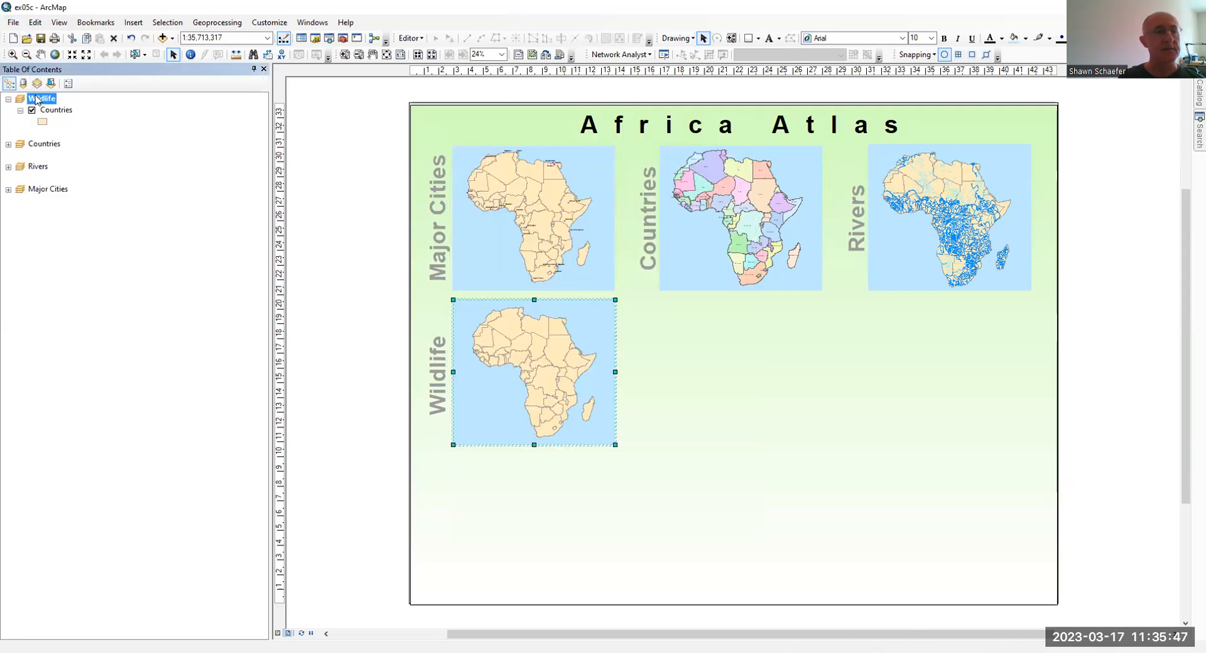
click(59, 22)
click(76, 36)
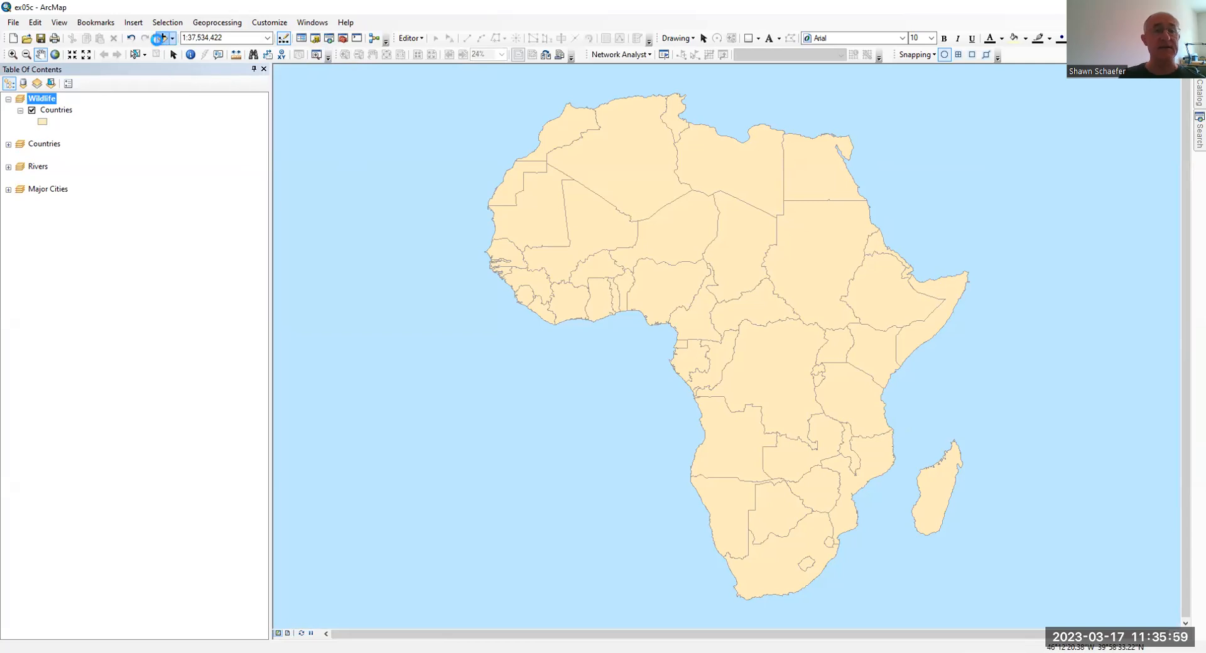
Add the Animals.shp shapefile from the Chapter05 Data folder to the Wildlife data frame
click(162, 39)
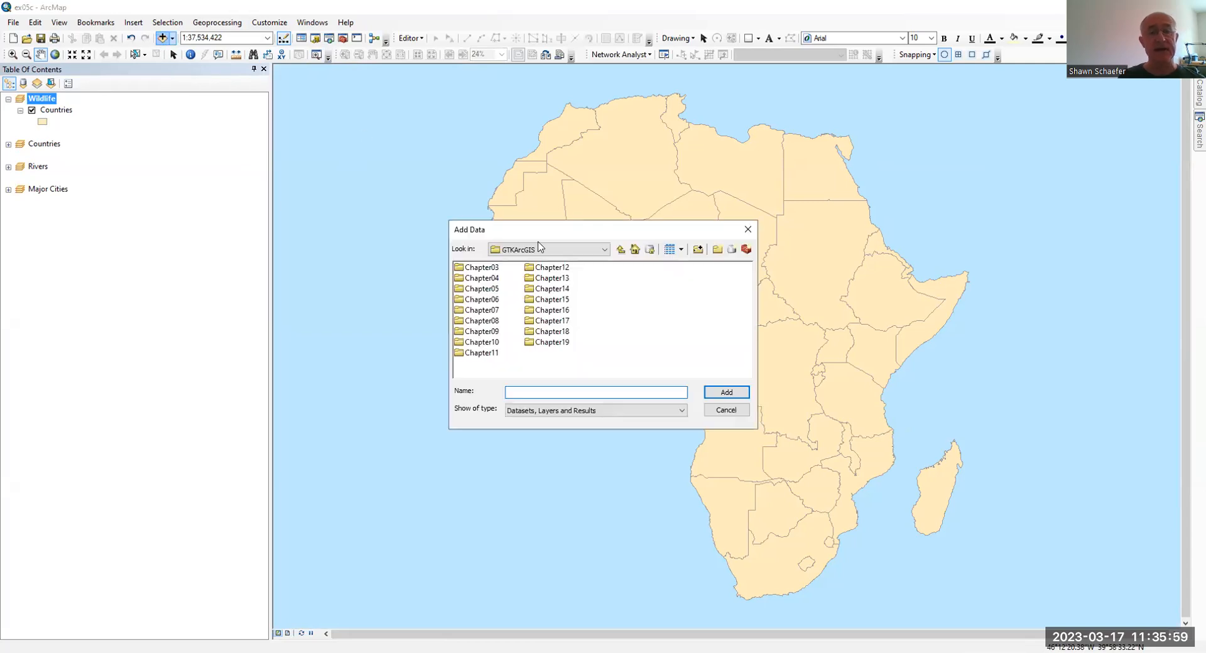
double_click(496, 289)
double_click(482, 269)
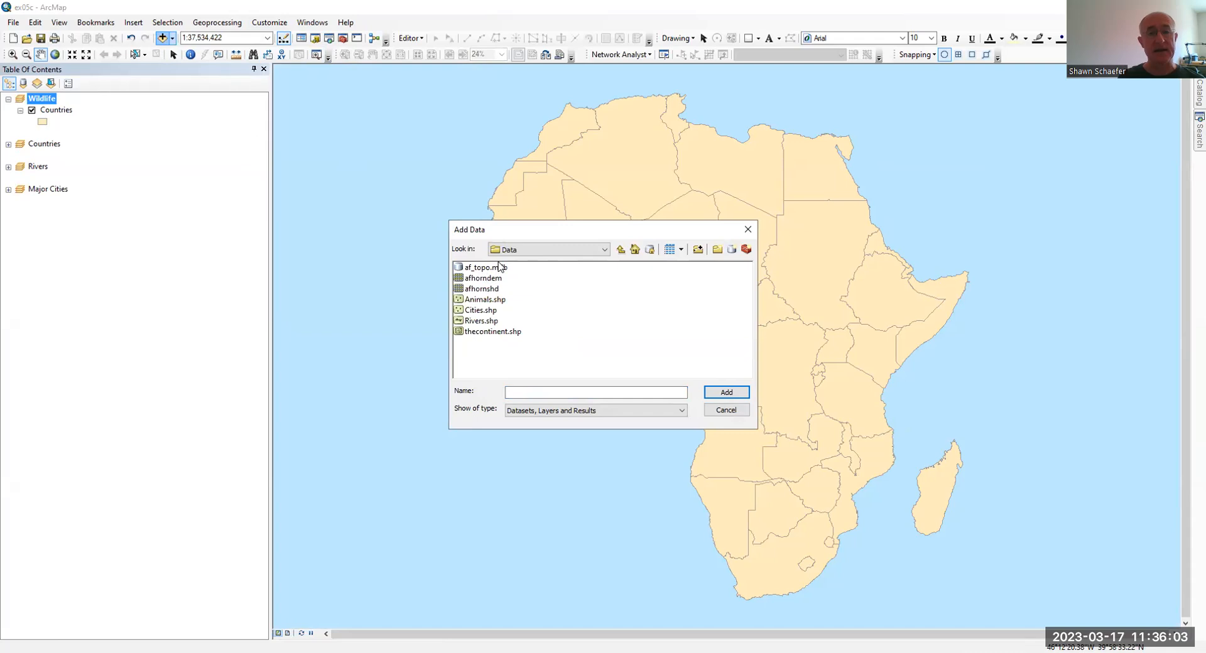
click(500, 302)
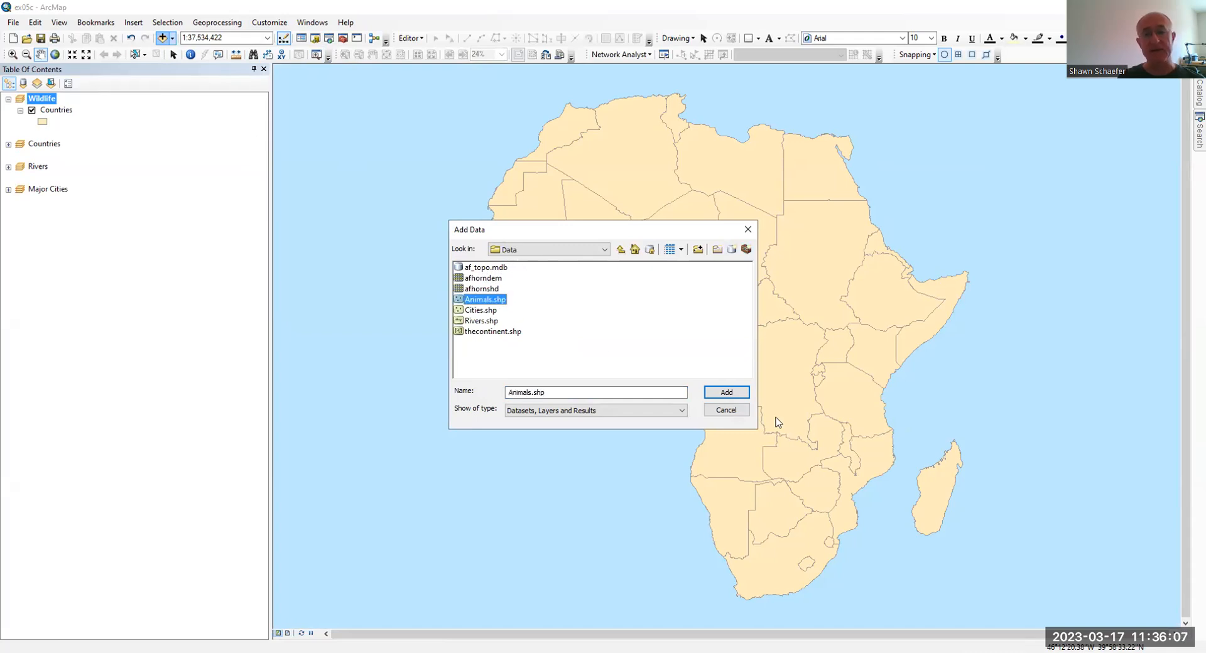
click(721, 395)
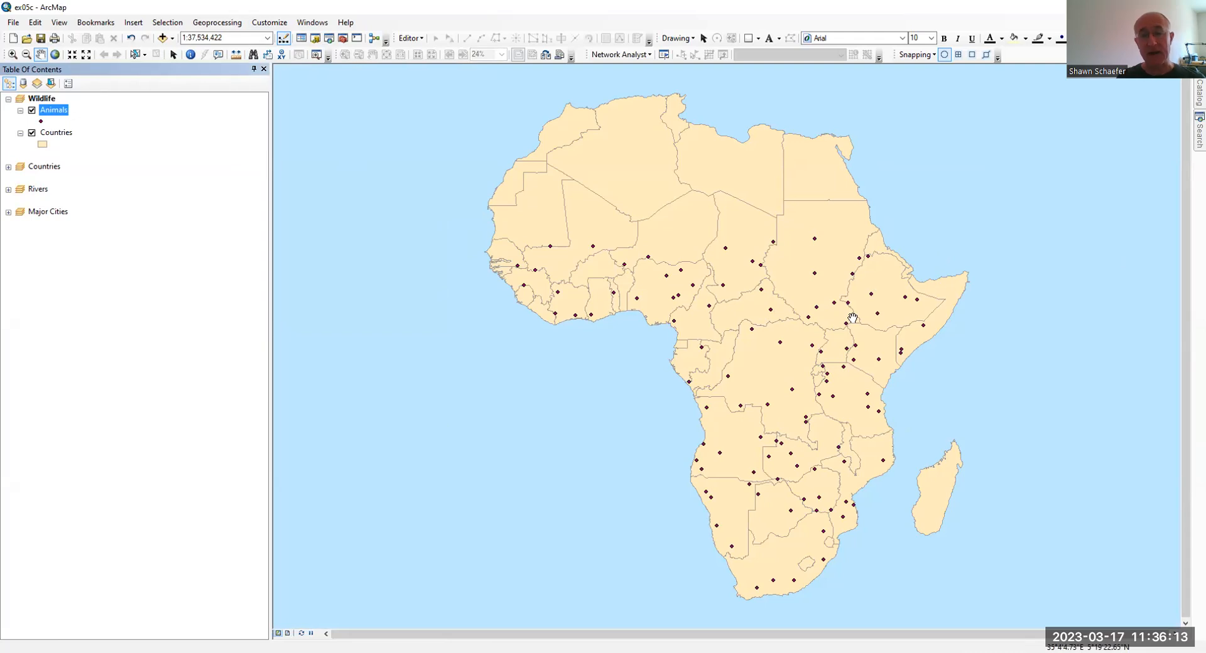
Open the attribute table of the Animals layer, look through the ANIMALNAME records to the end, and close it
right_click(46, 114)
click(75, 150)
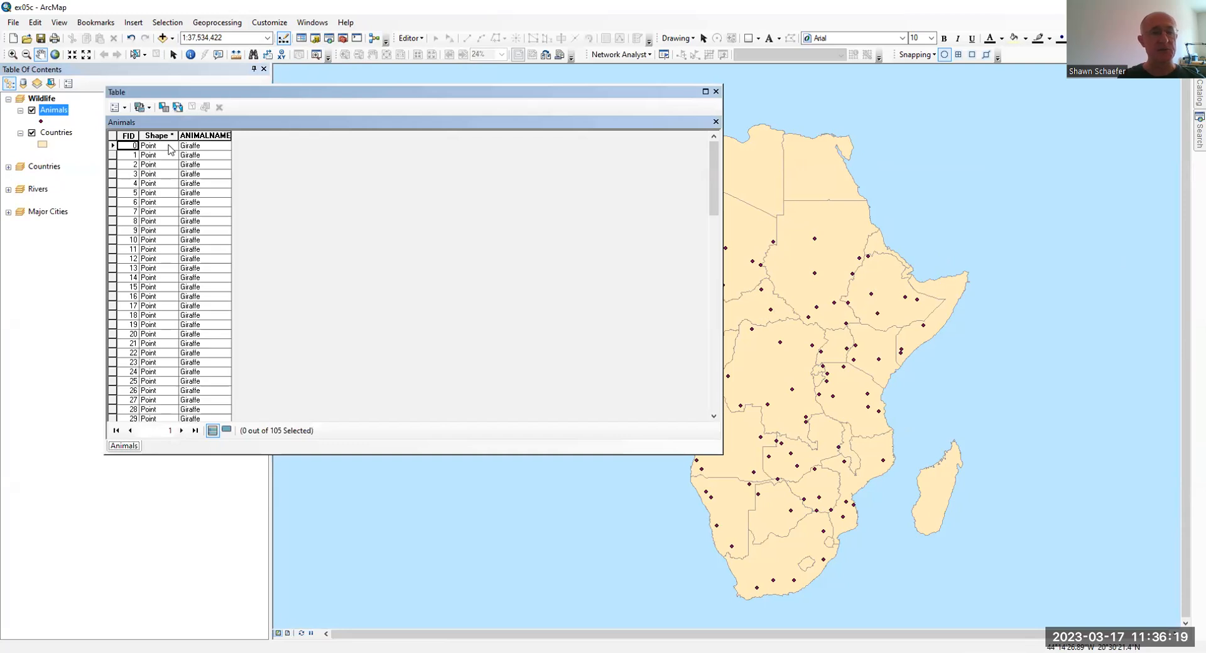
scroll(221, 154, down, 12)
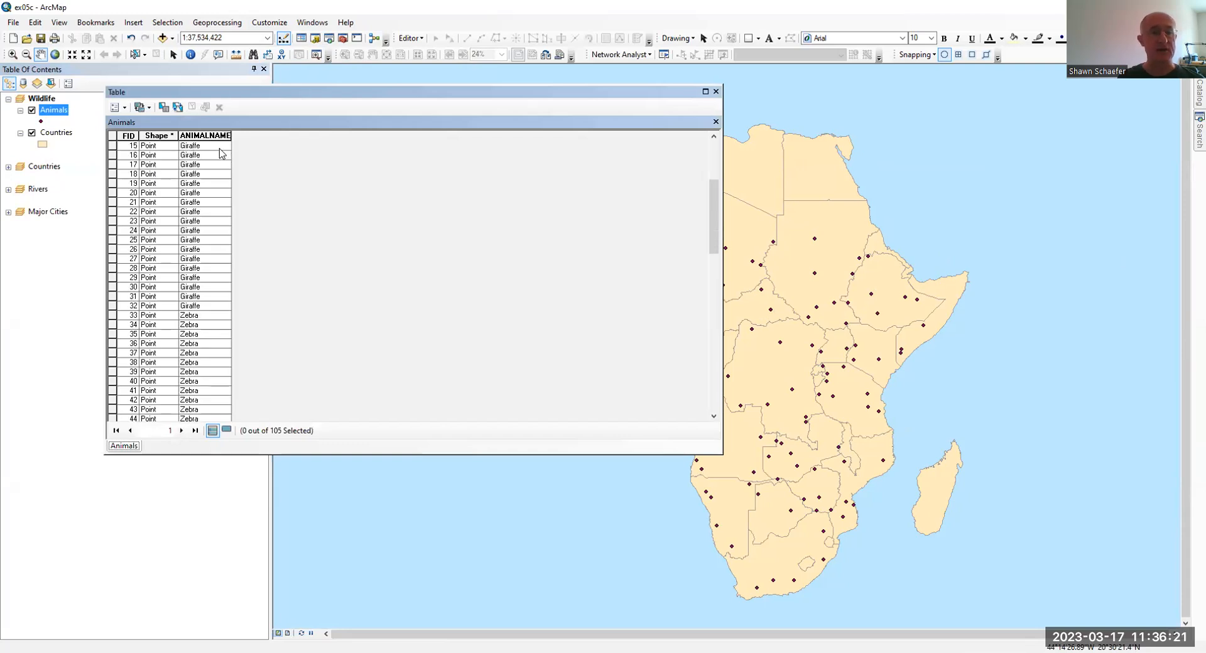
scroll(222, 154, down, 6)
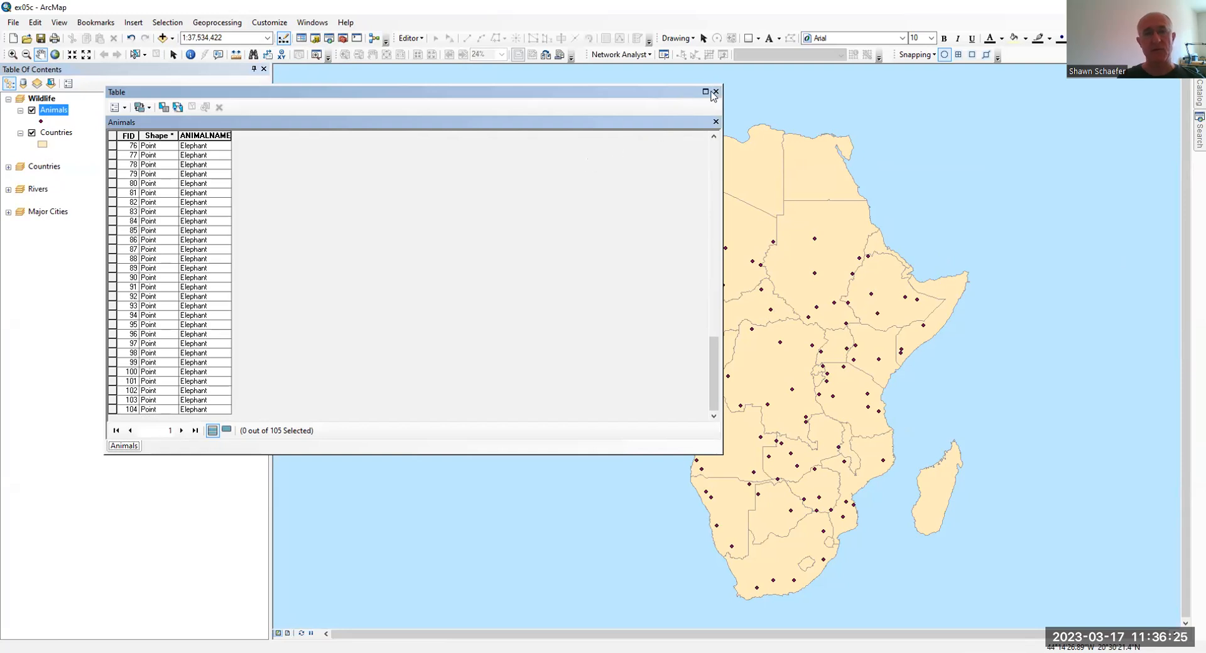
Symbolize the Animals layer by unique values of ANIMALNAME, adding all values, and apply the symbology
right_click(57, 112)
click(113, 369)
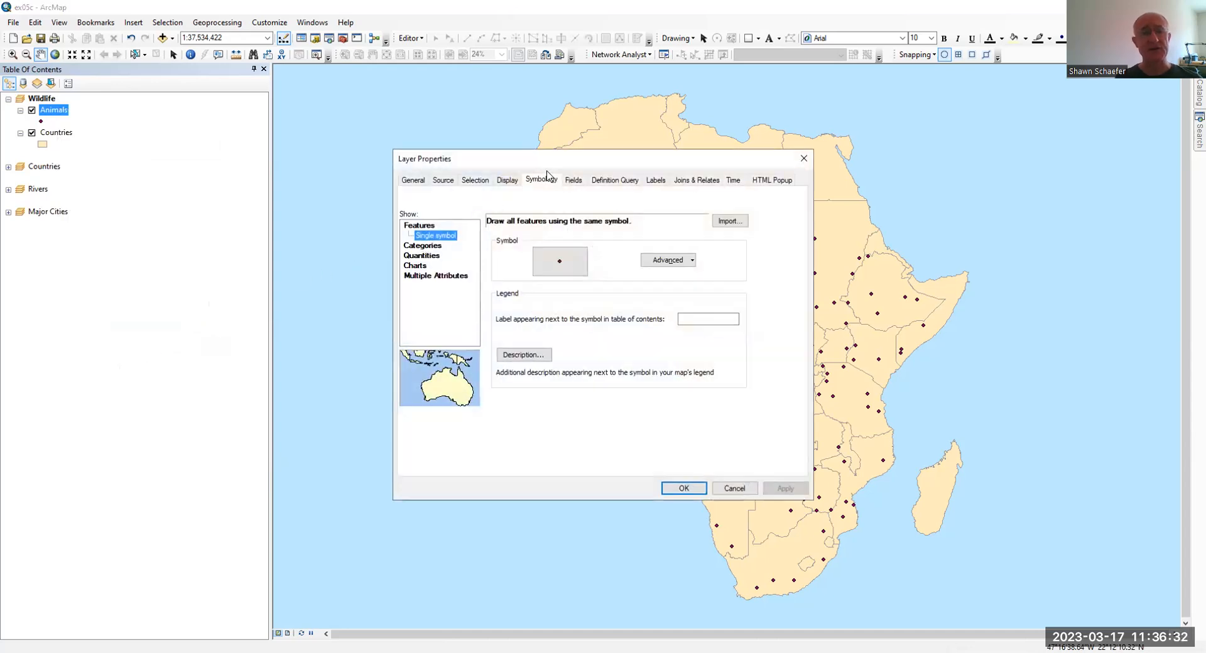
click(433, 246)
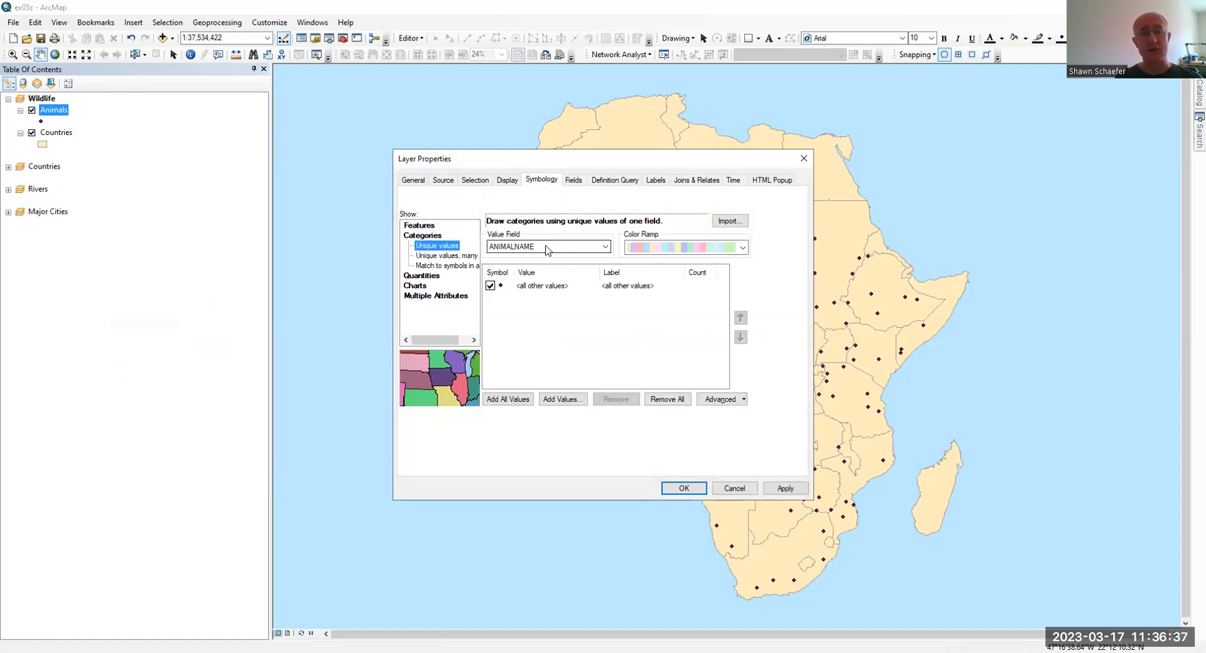
click(519, 399)
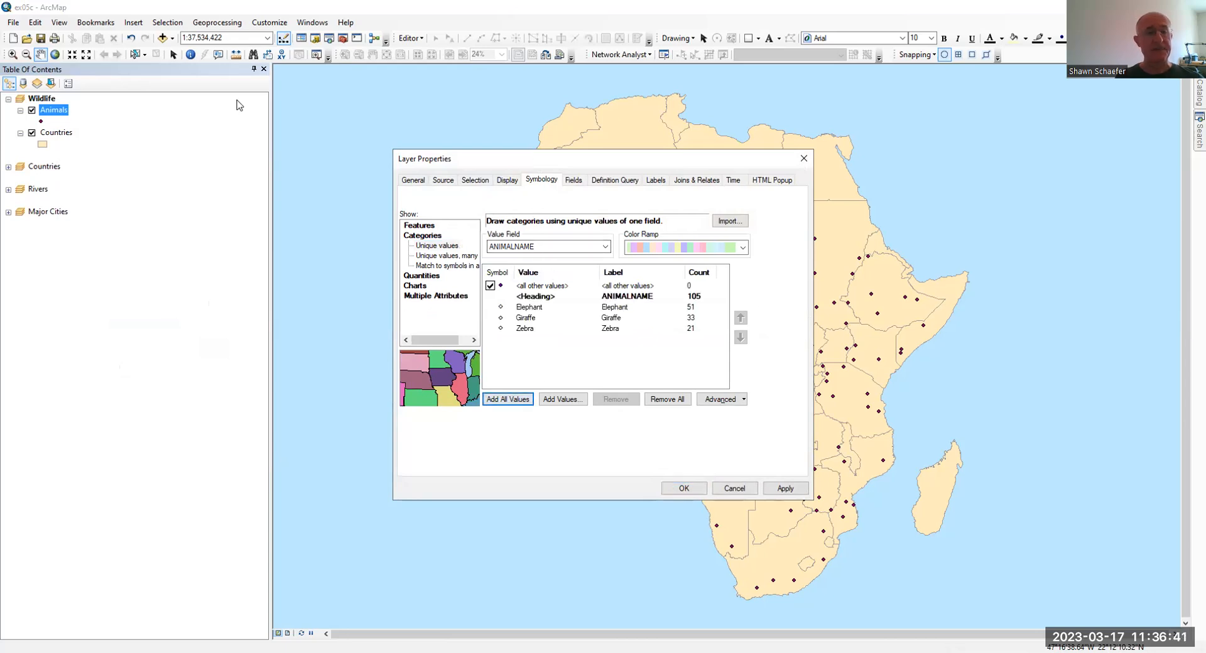
drag(539, 164, 239, 105)
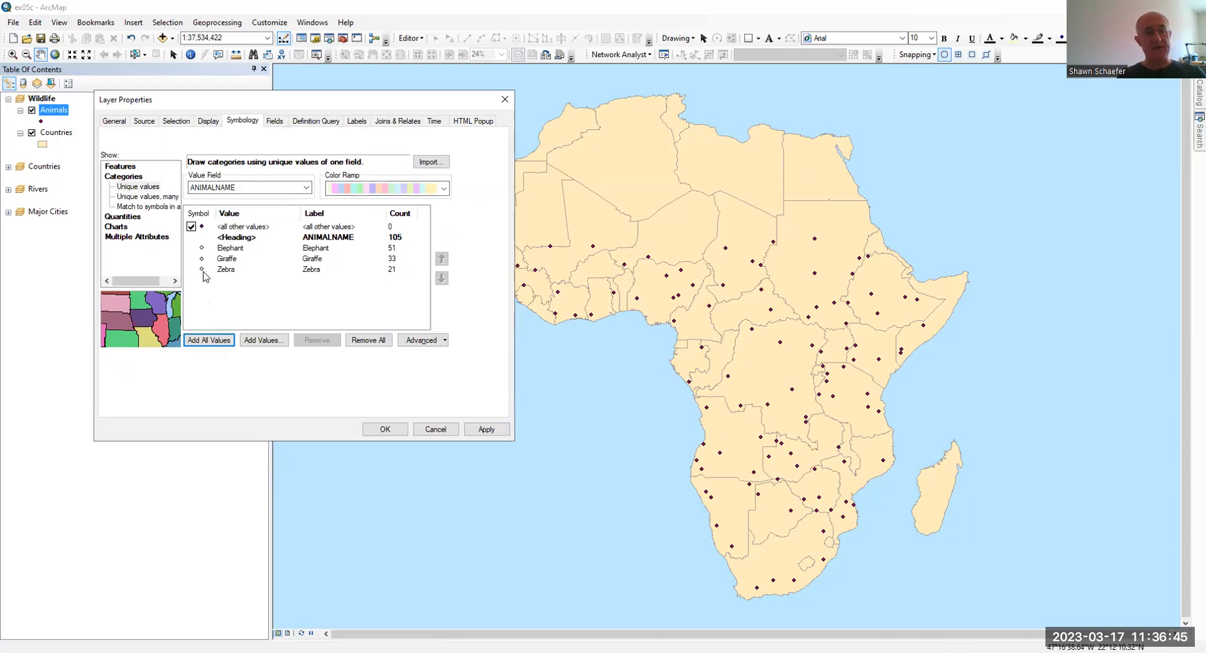
click(486, 429)
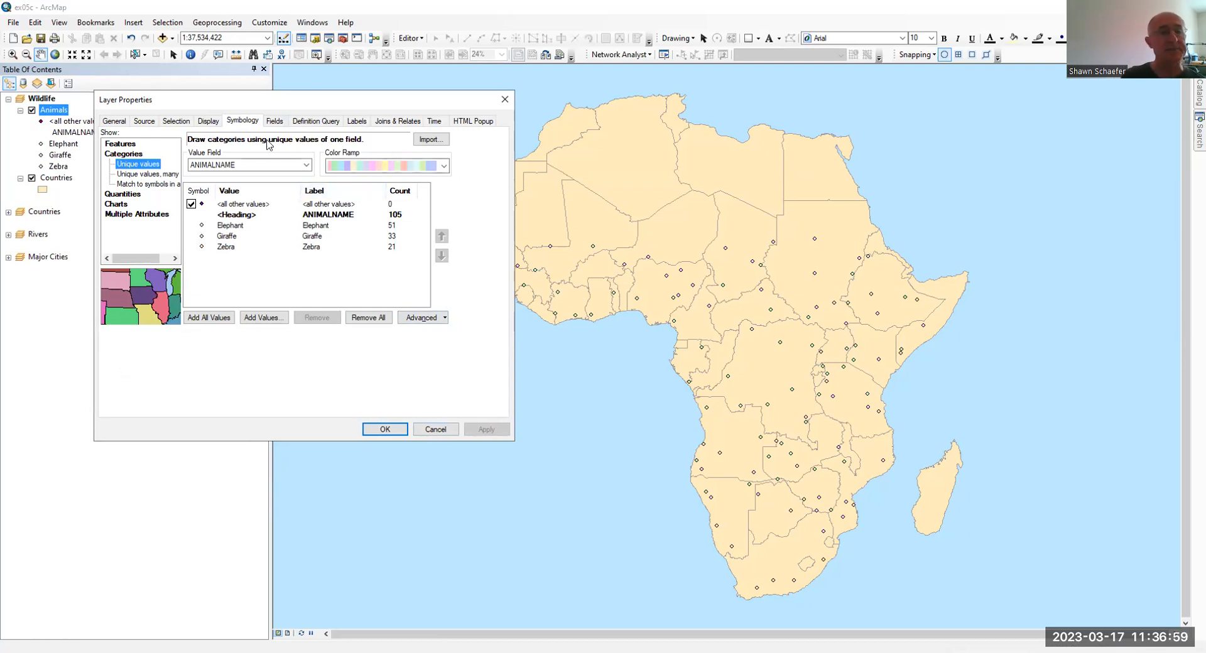
Search the symbols for "elephant" and choose the Elephant symbol from the Conservation style for the Elephant value
double_click(201, 226)
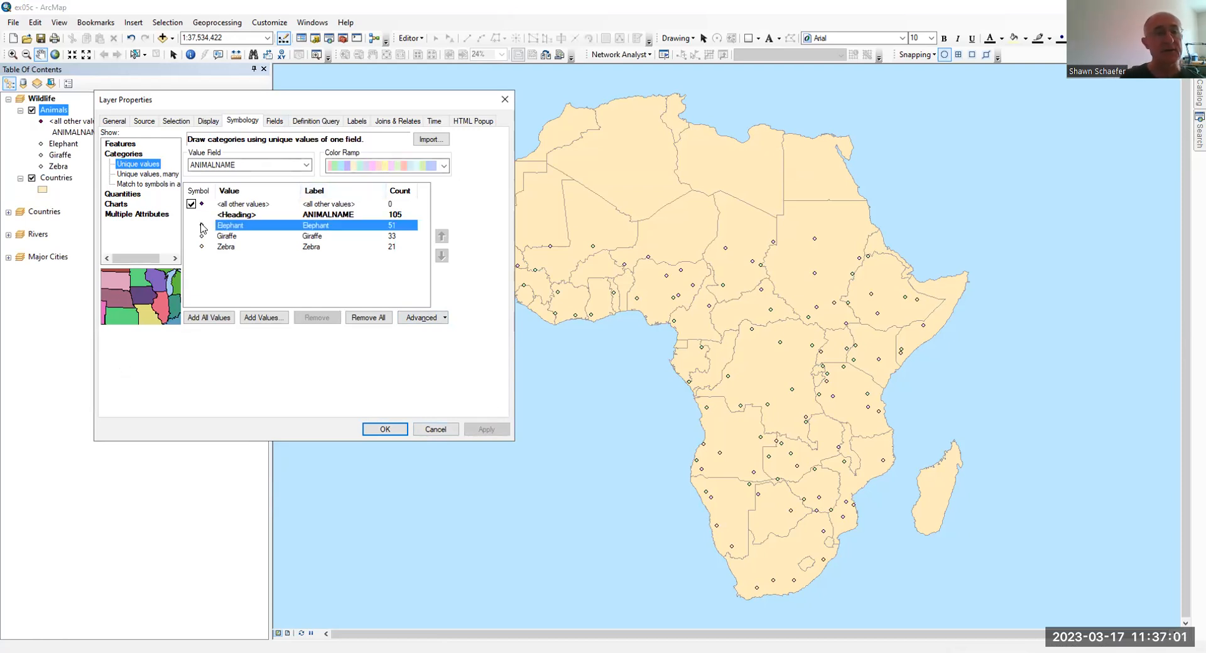
mouse_move(307, 170)
mouse_down()
mouse_move(316, 304)
mouse_move(307, 162)
mouse_up()
text(e)
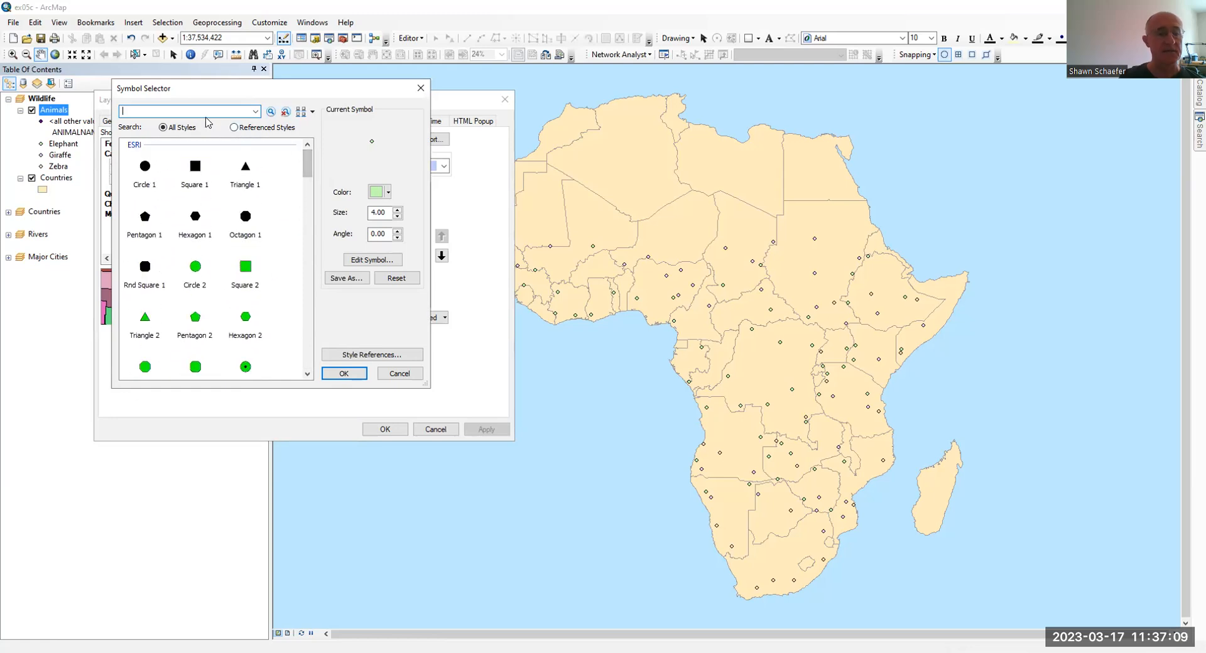
text(lephant')
key(Return)
text(elephant)
key(Return)
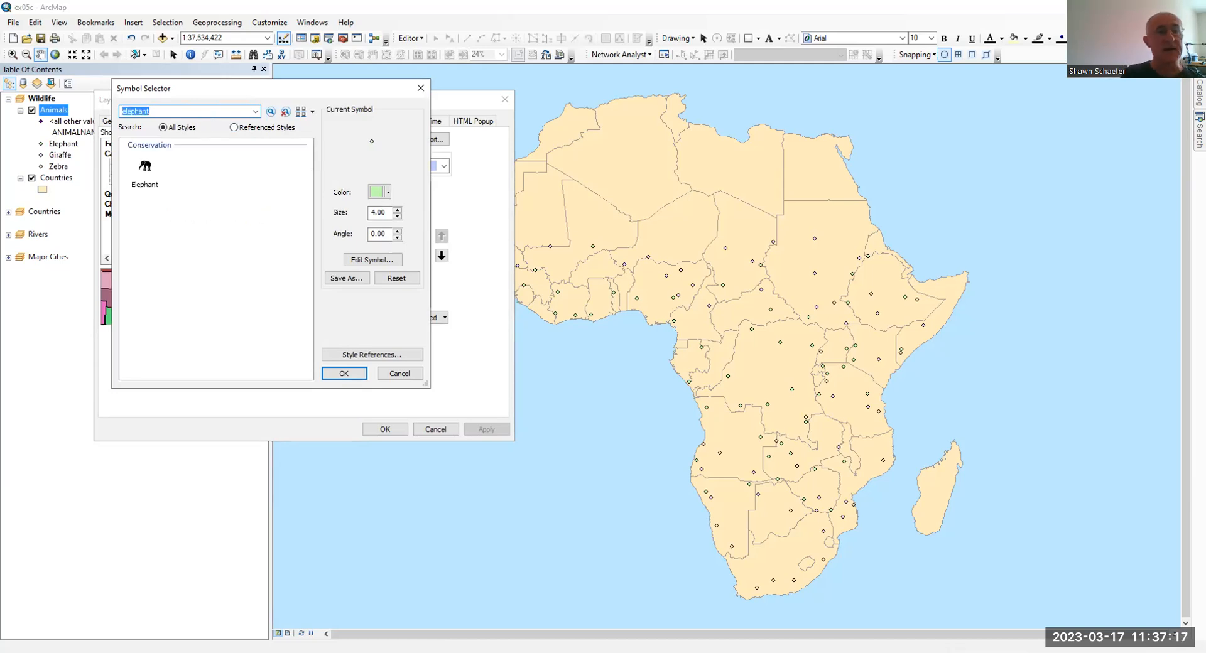
click(144, 170)
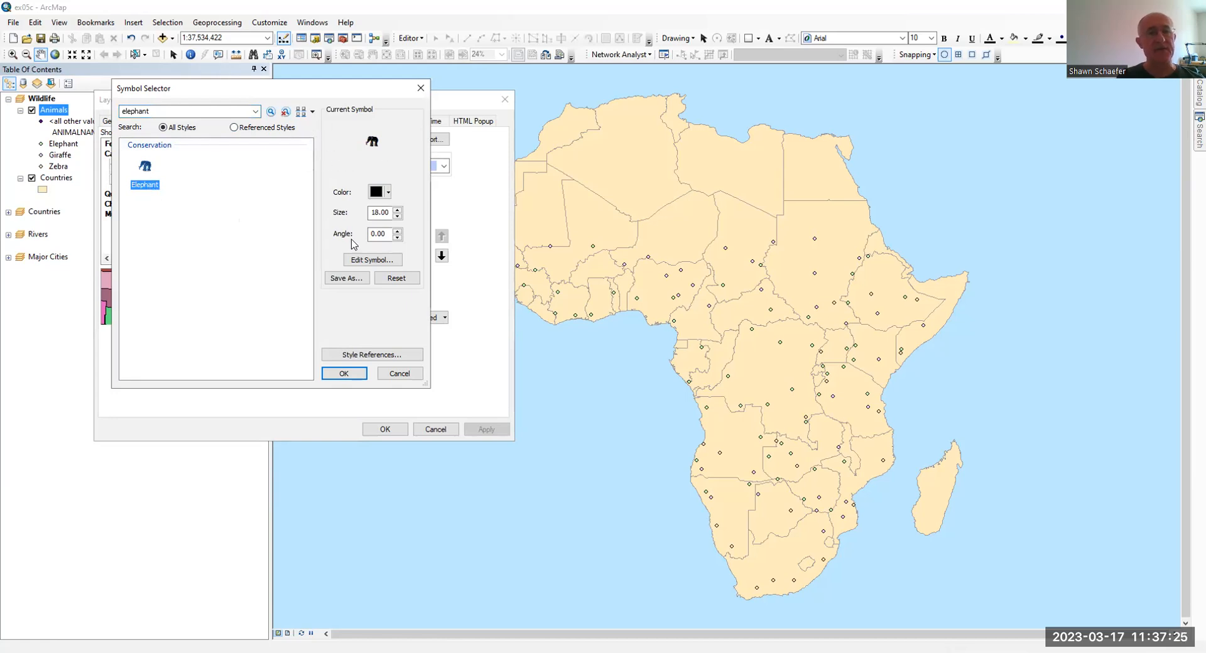
Add the Conservation style to the referenced styles
click(389, 356)
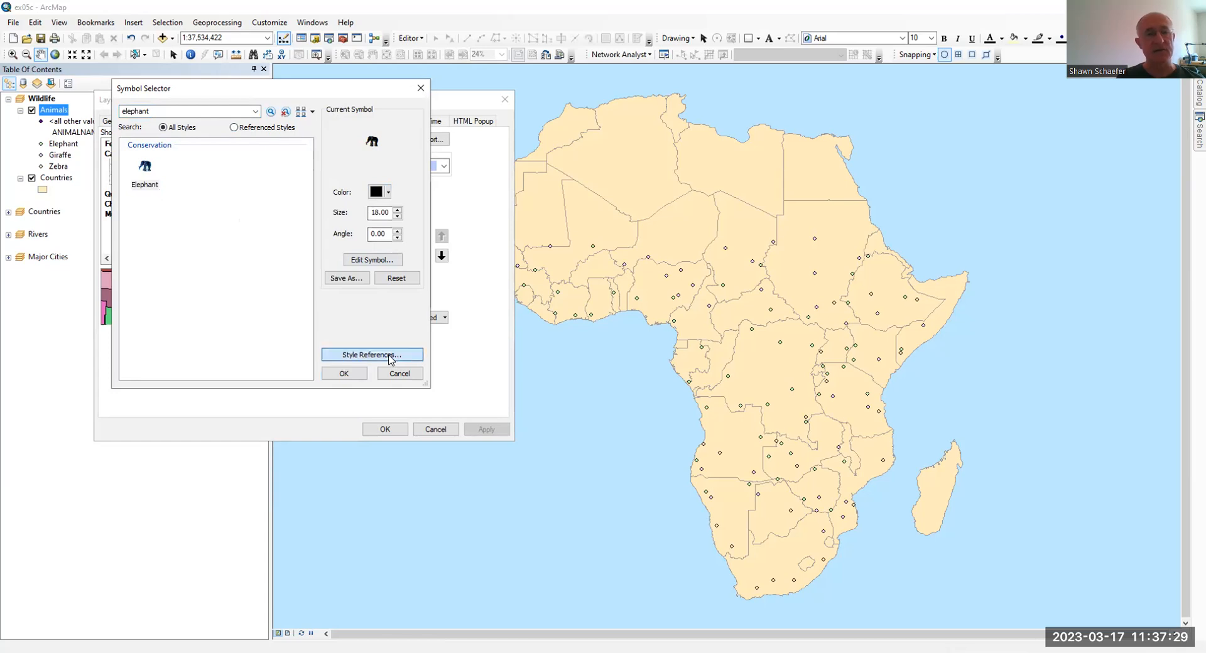
scroll(271, 148, down, 2)
scroll(271, 148, down, 2)
scroll(271, 148, up, 3)
scroll(271, 148, down, 6)
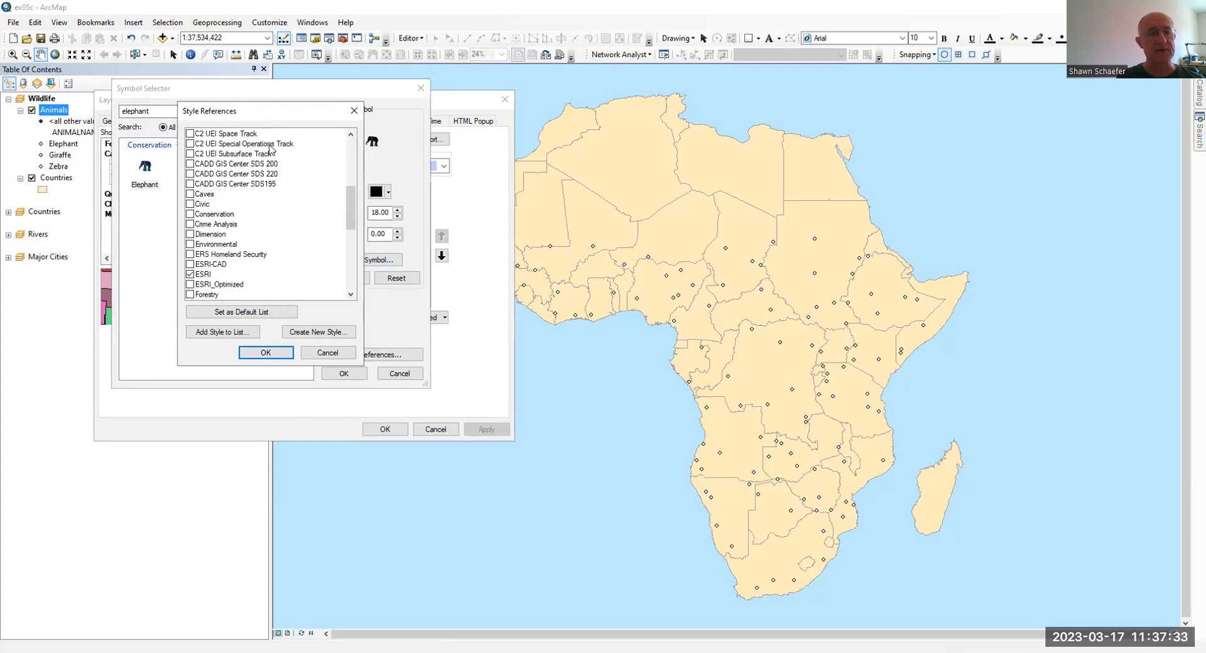
click(189, 213)
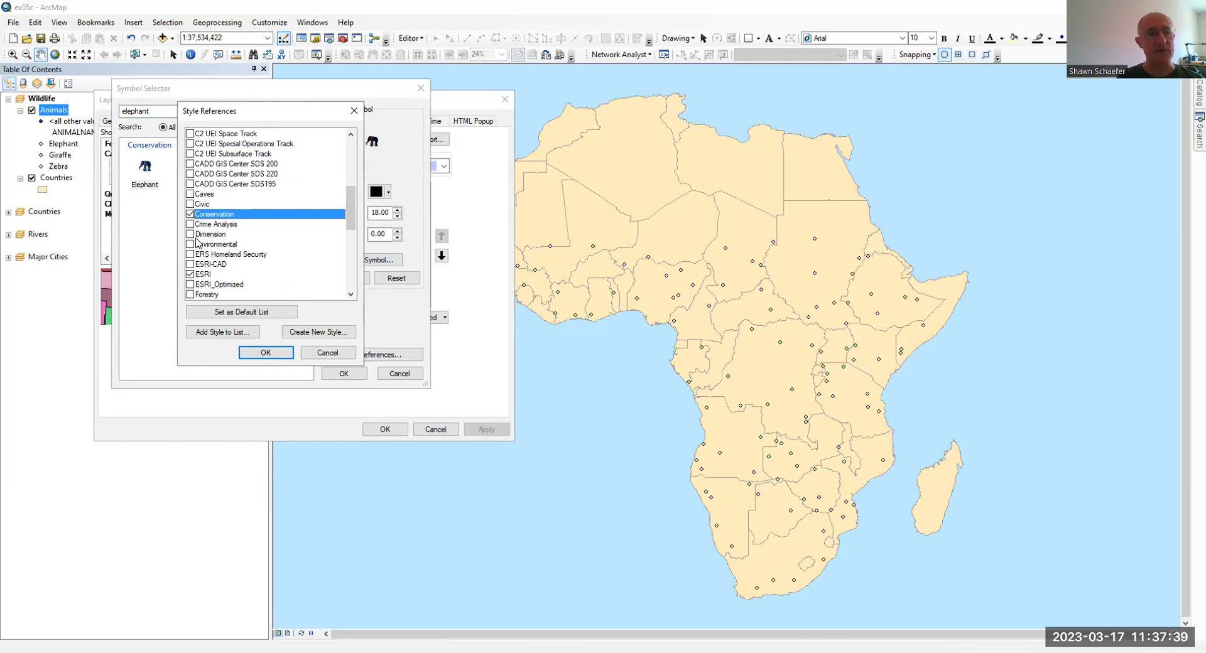
click(271, 352)
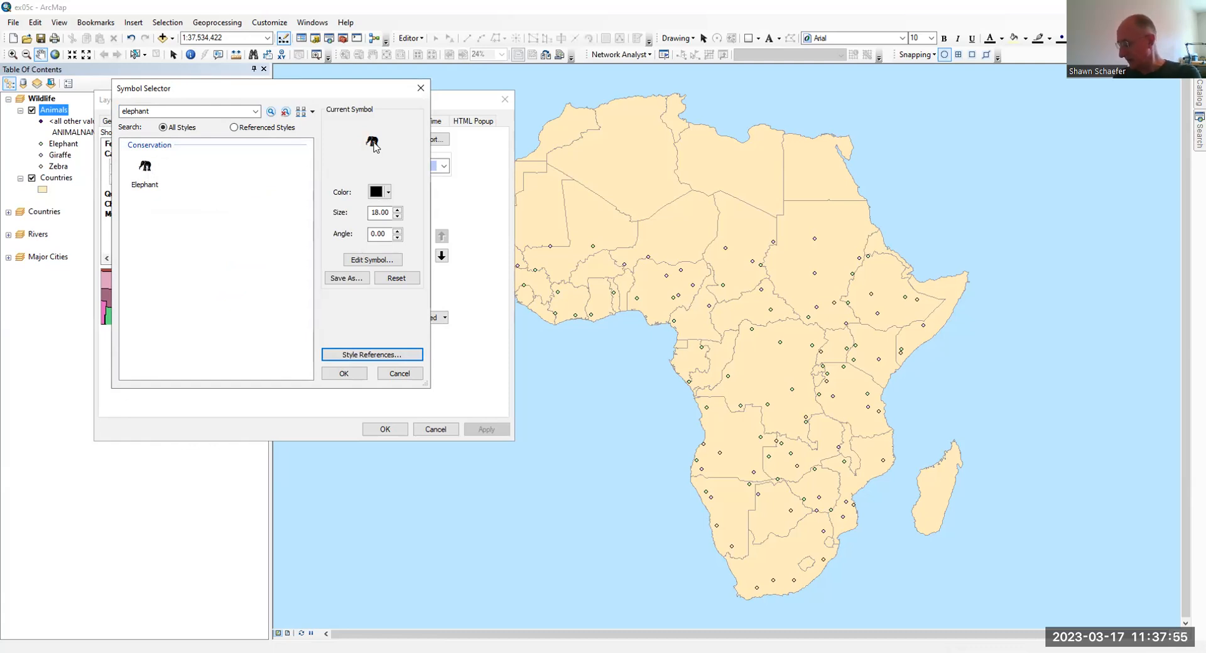
Color the elephant symbol a dark blue, set its size to 20, and apply the symbology
click(388, 191)
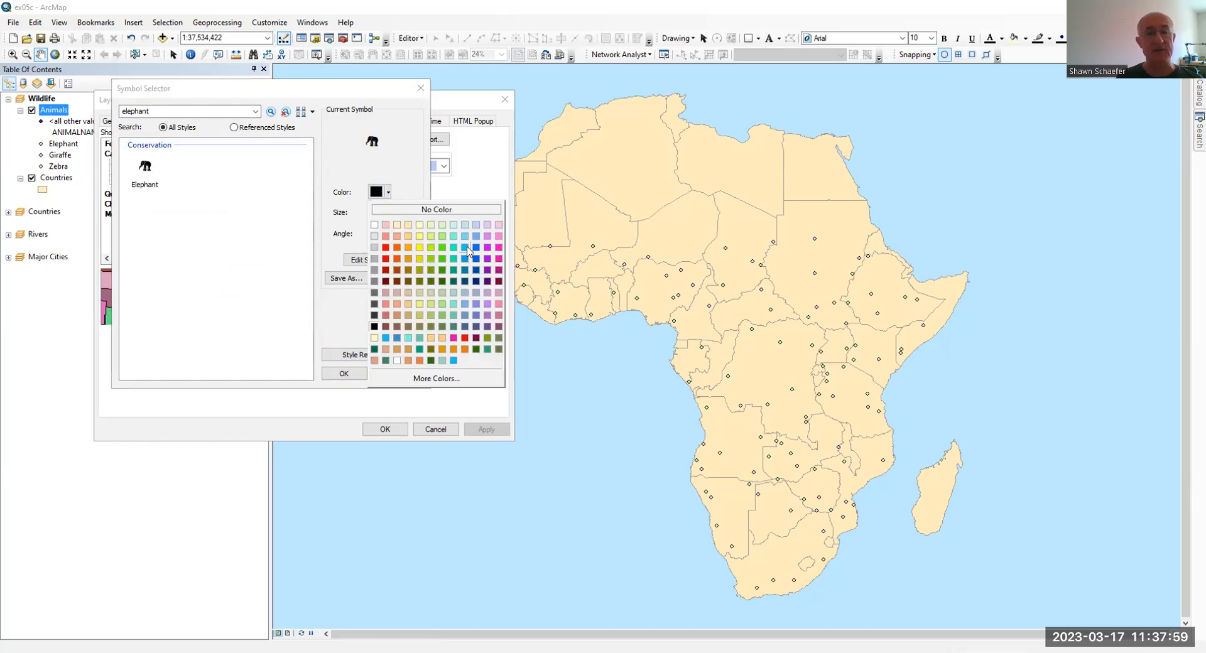
click(467, 249)
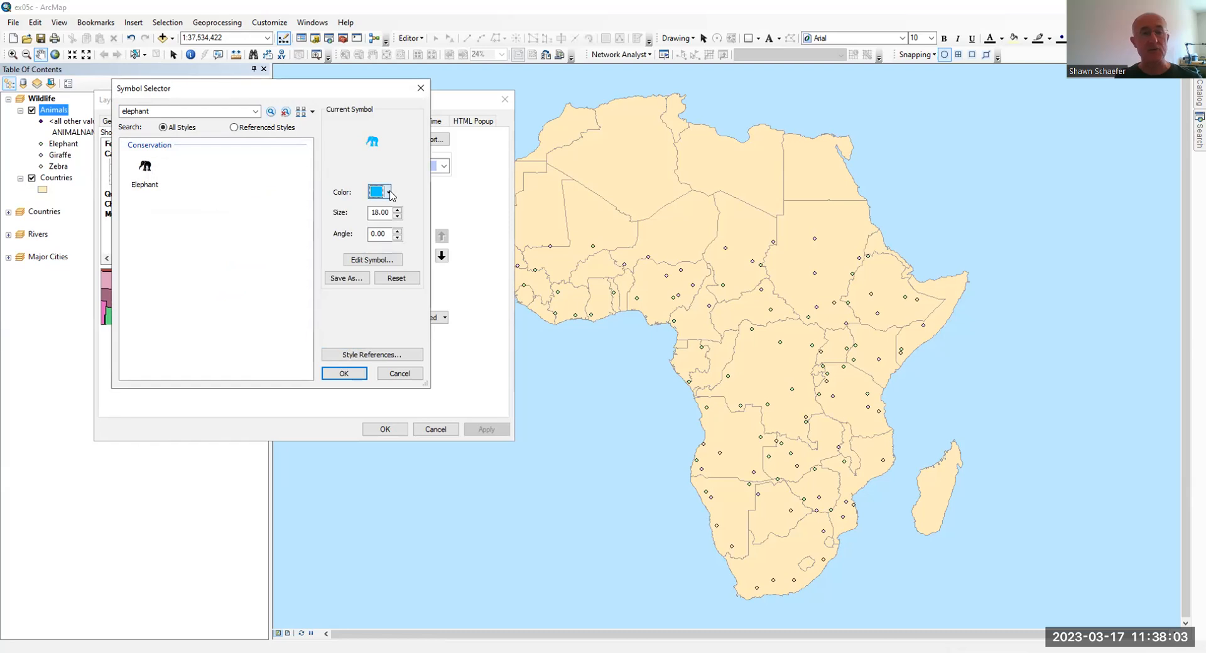
click(389, 192)
click(465, 270)
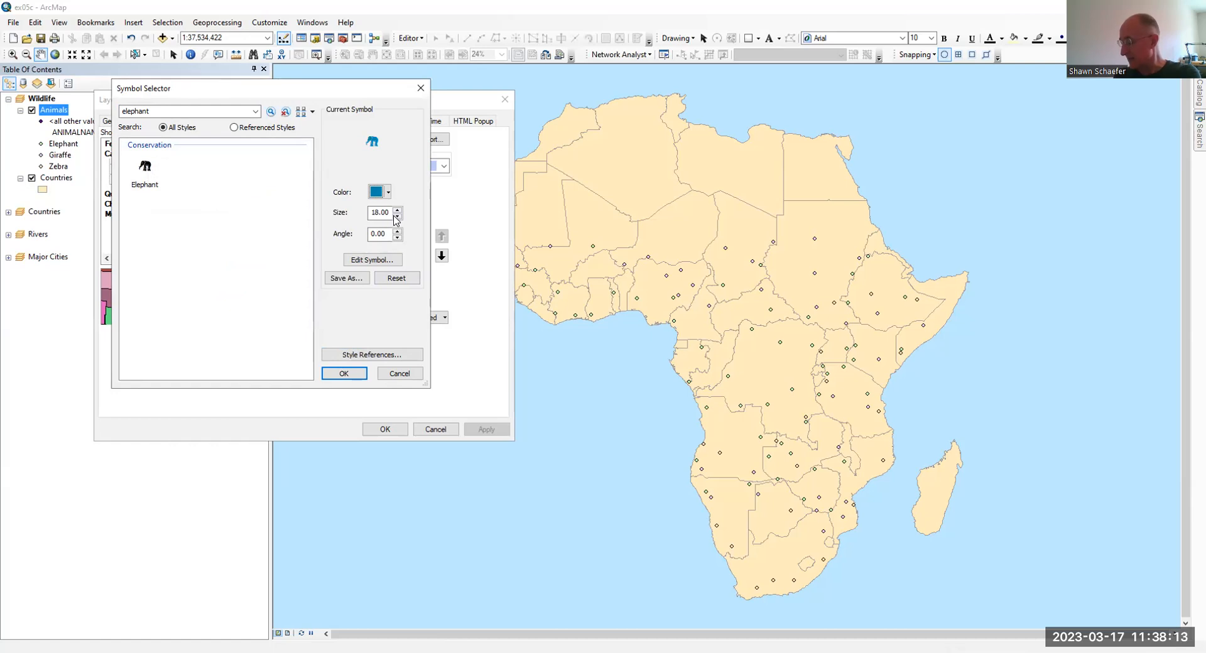
click(396, 209)
click(397, 210)
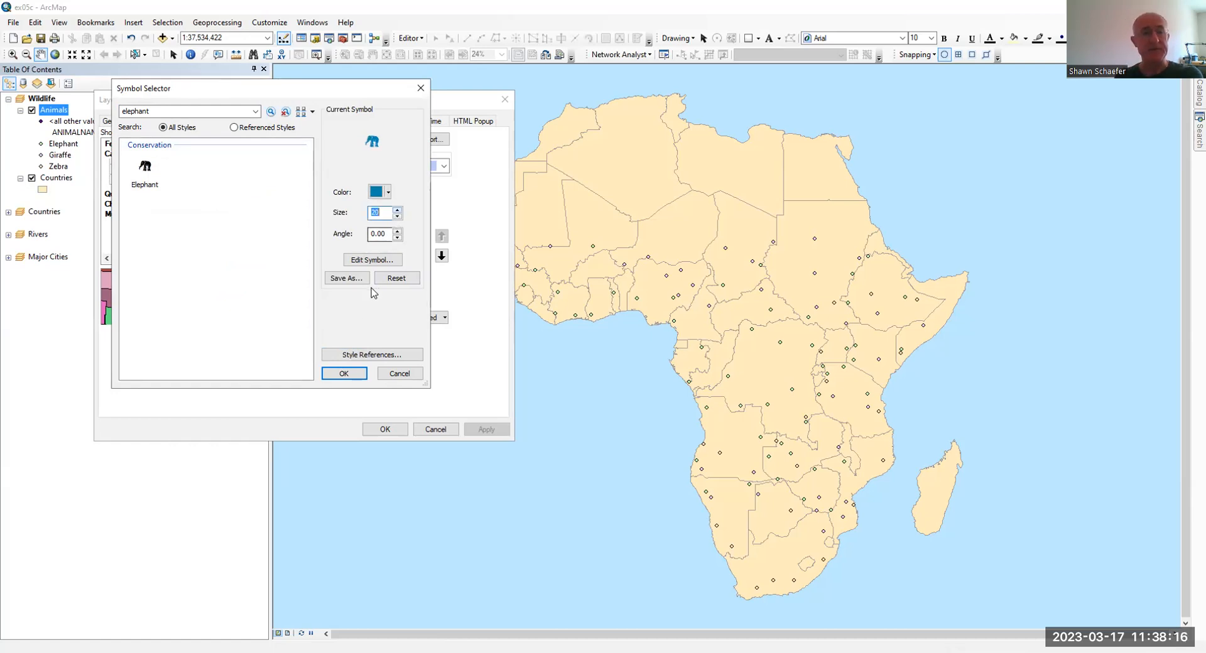
click(344, 374)
click(486, 429)
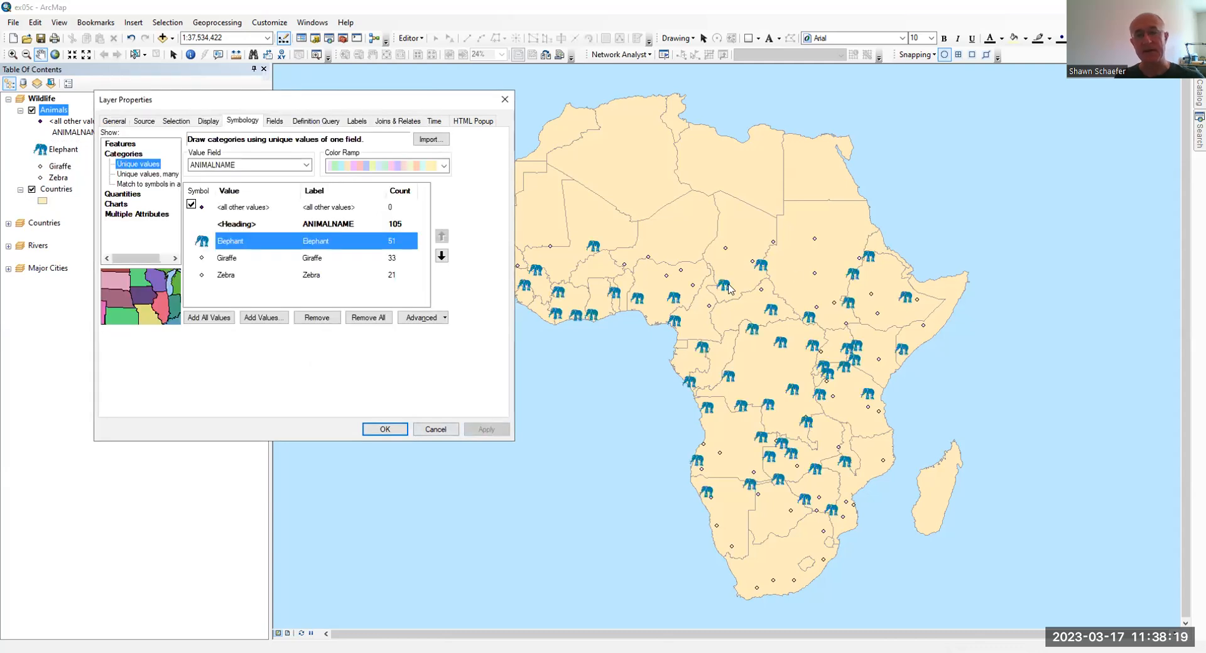
Search the symbols for "giraffe" and choose the Giraffe symbol for the Giraffe value
double_click(201, 258)
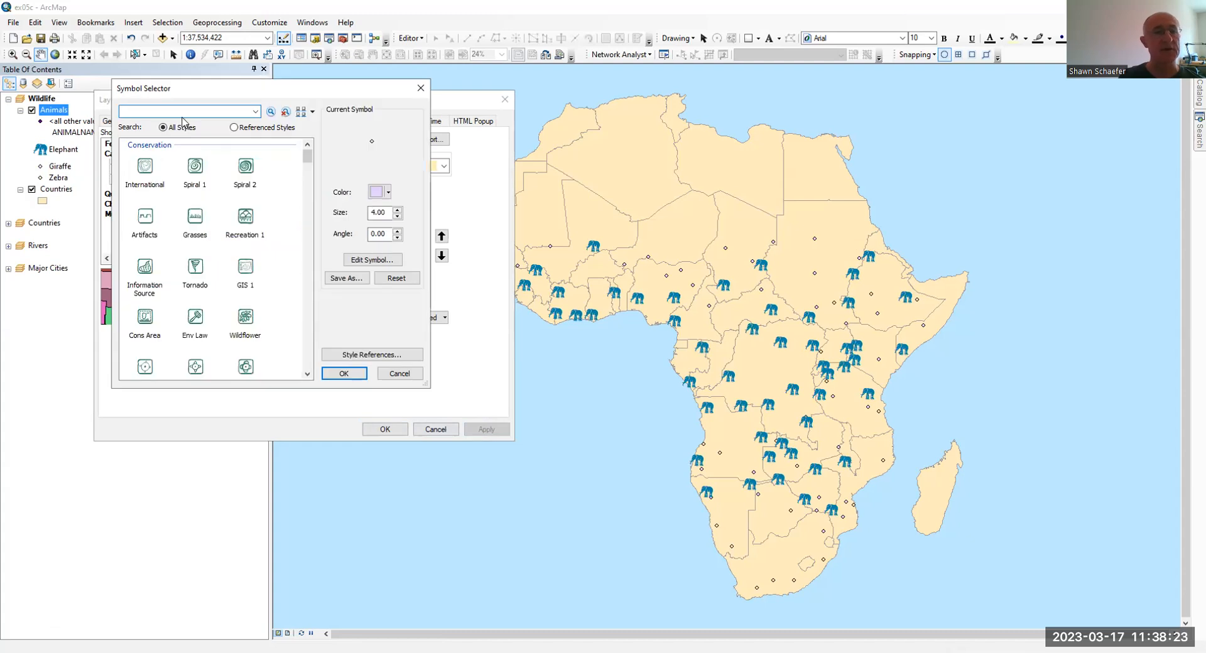
text(giraffe)
key(Return)
click(154, 165)
Color the giraffe symbol orange-brown, set its size to 21, and apply the symbology
click(387, 193)
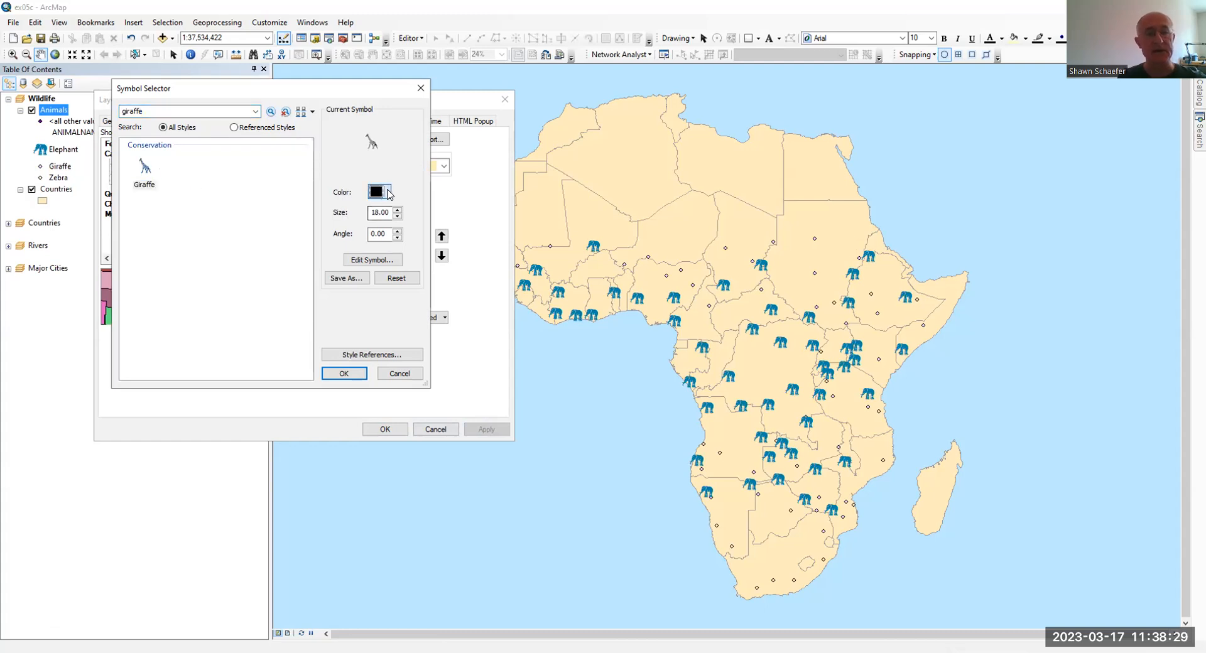
click(395, 271)
click(396, 209)
click(396, 209)
click(397, 209)
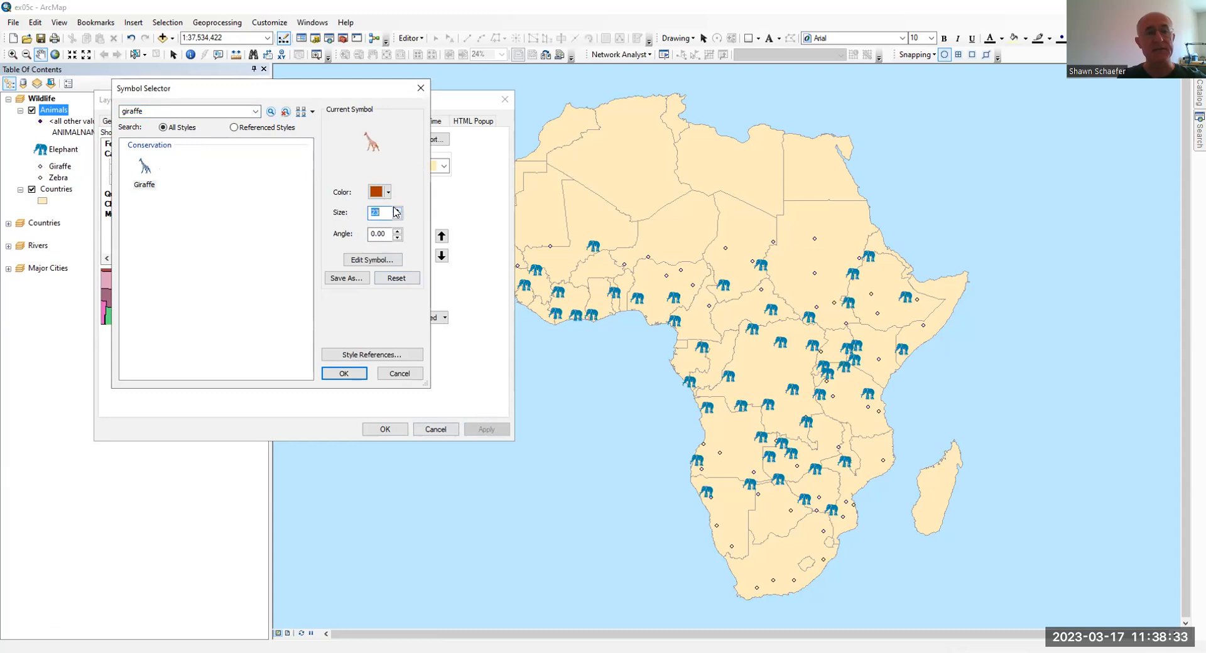
click(350, 374)
click(481, 429)
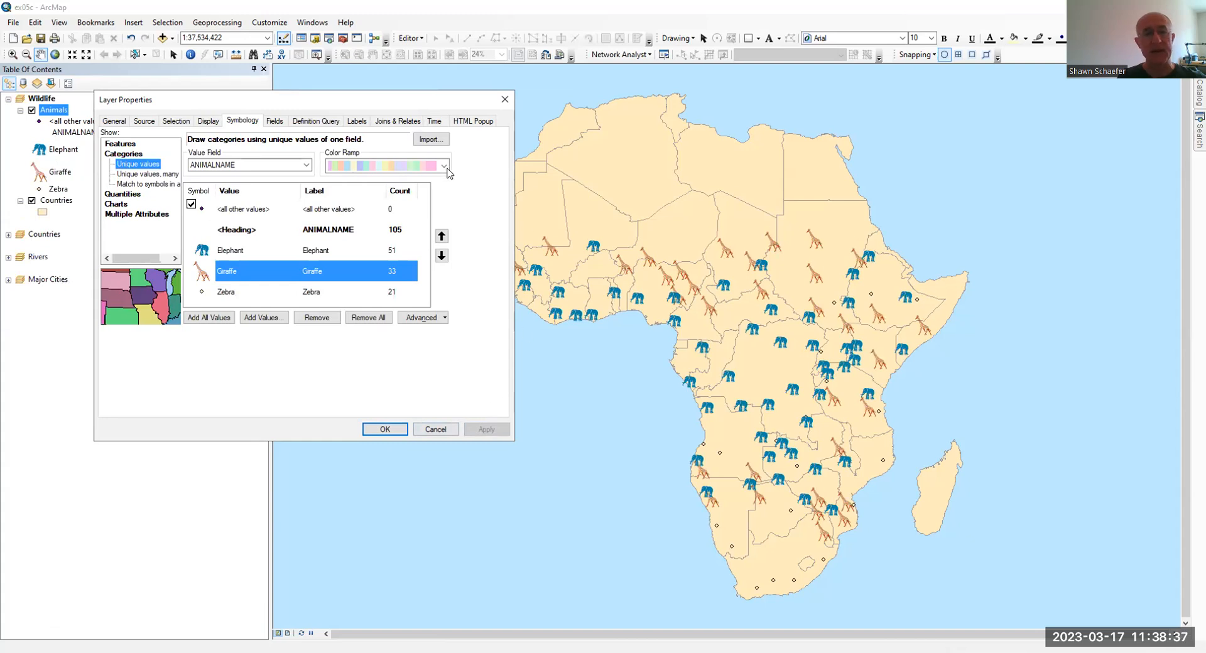
Assign the Zebra symbol, found by searching "zebra", to the Zebra value, then apply and accept the layer's symbology
click(208, 293)
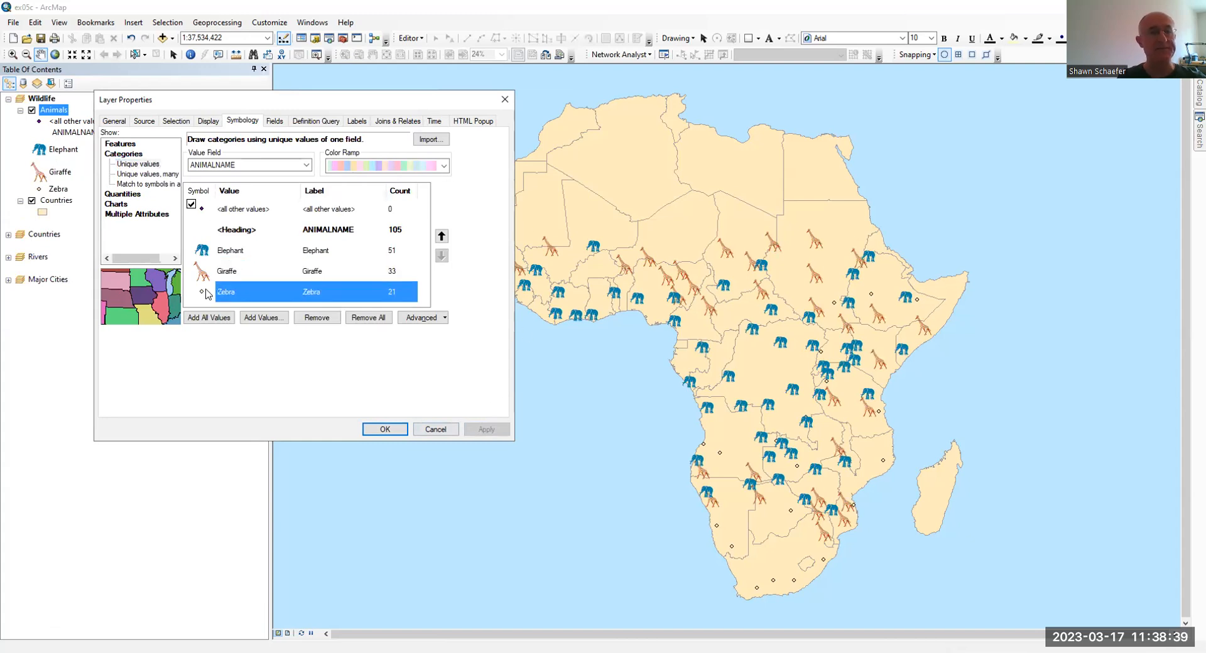
double_click(202, 292)
text(zebra)
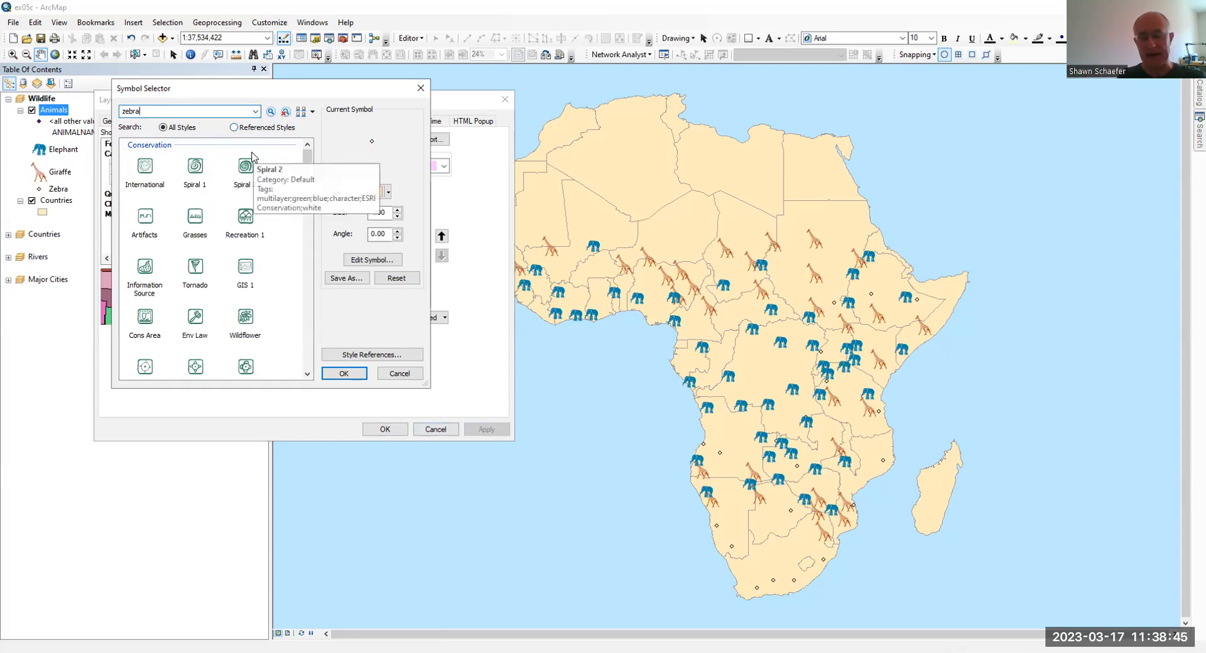
key(Return)
click(144, 176)
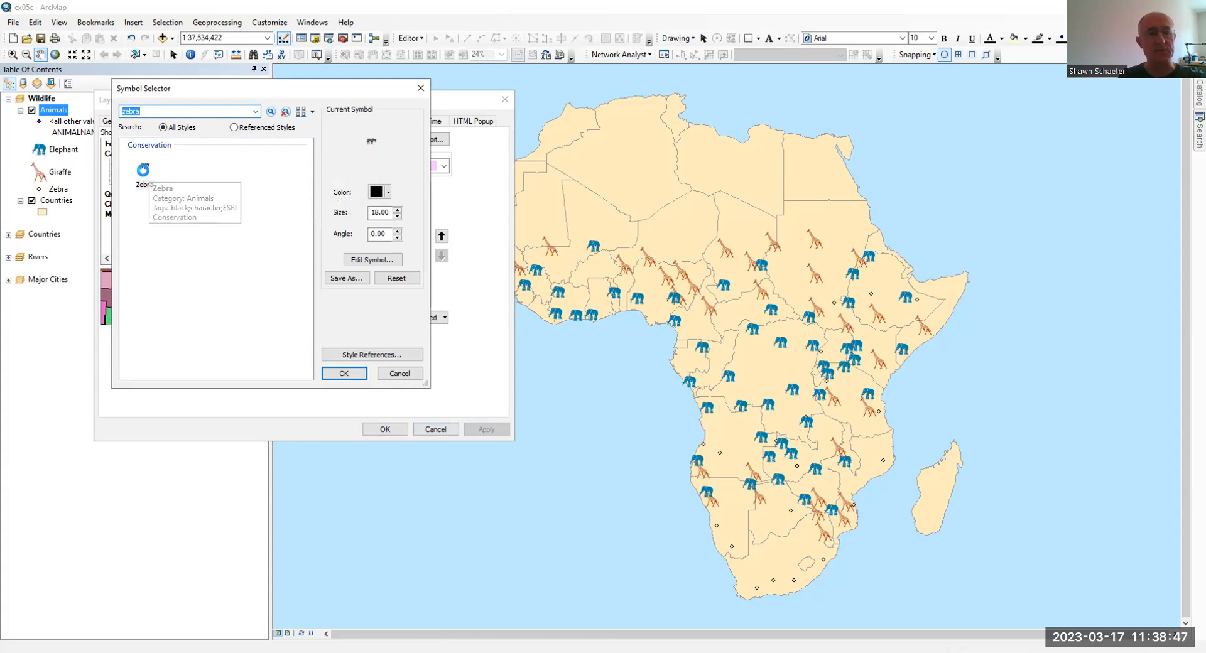
double_click(143, 169)
click(486, 428)
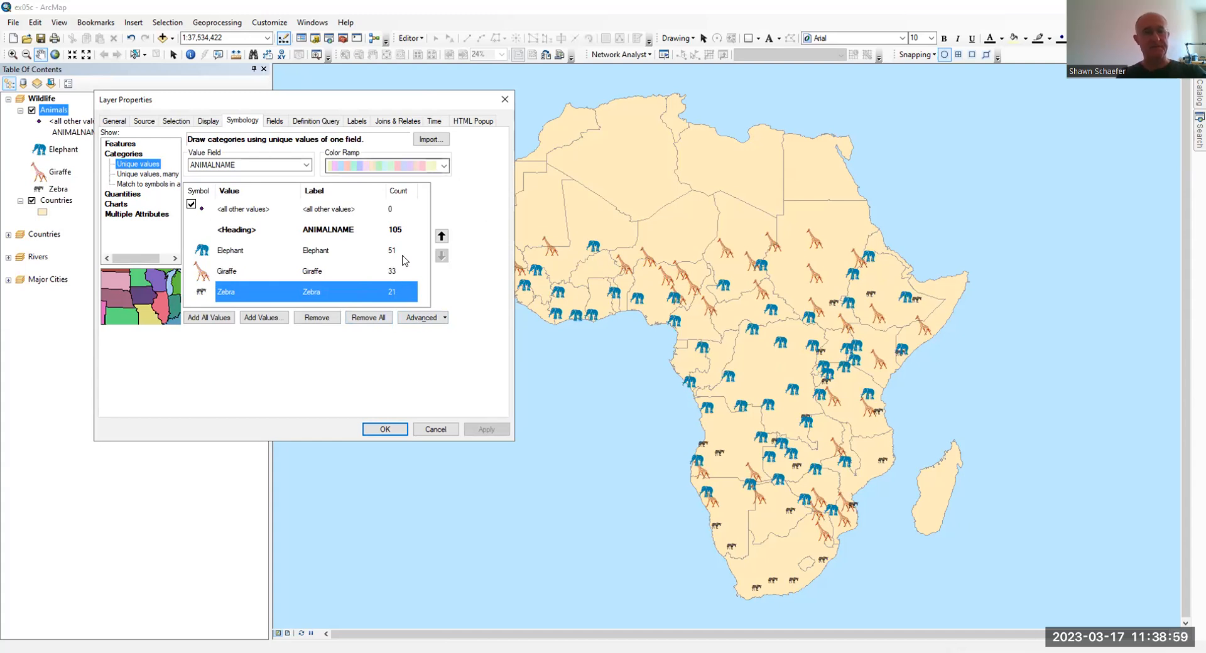
click(389, 429)
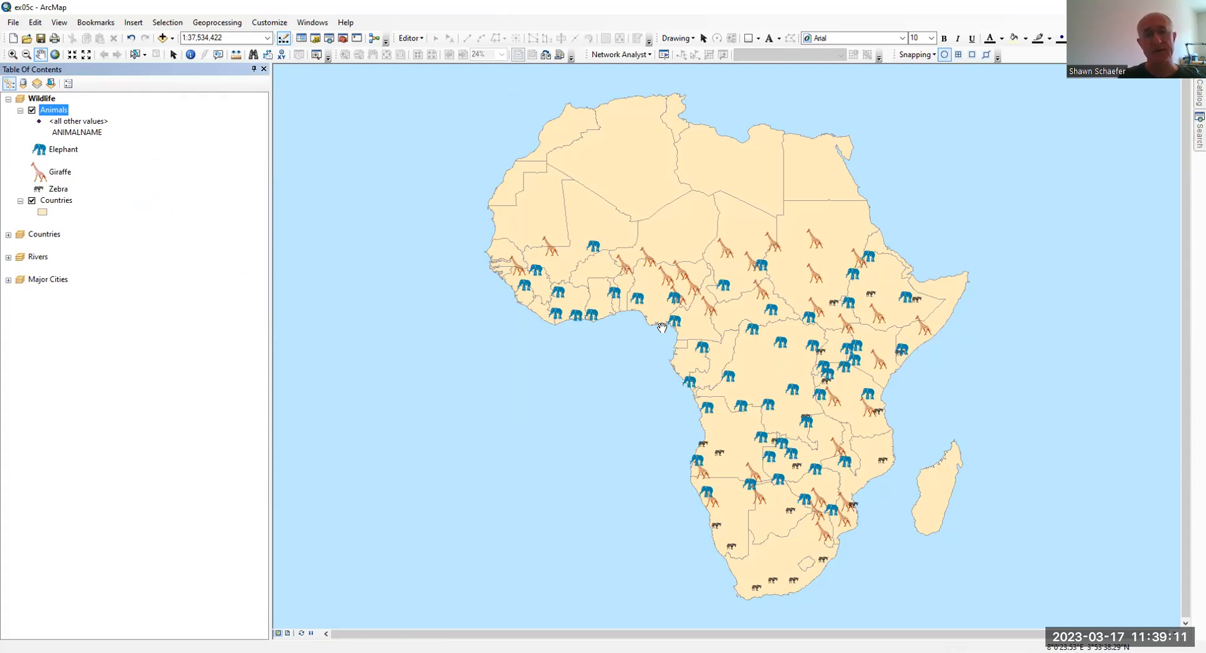
Open the map document ex05d from the Chapter05 folder without saving the changes to ex05c
click(15, 23)
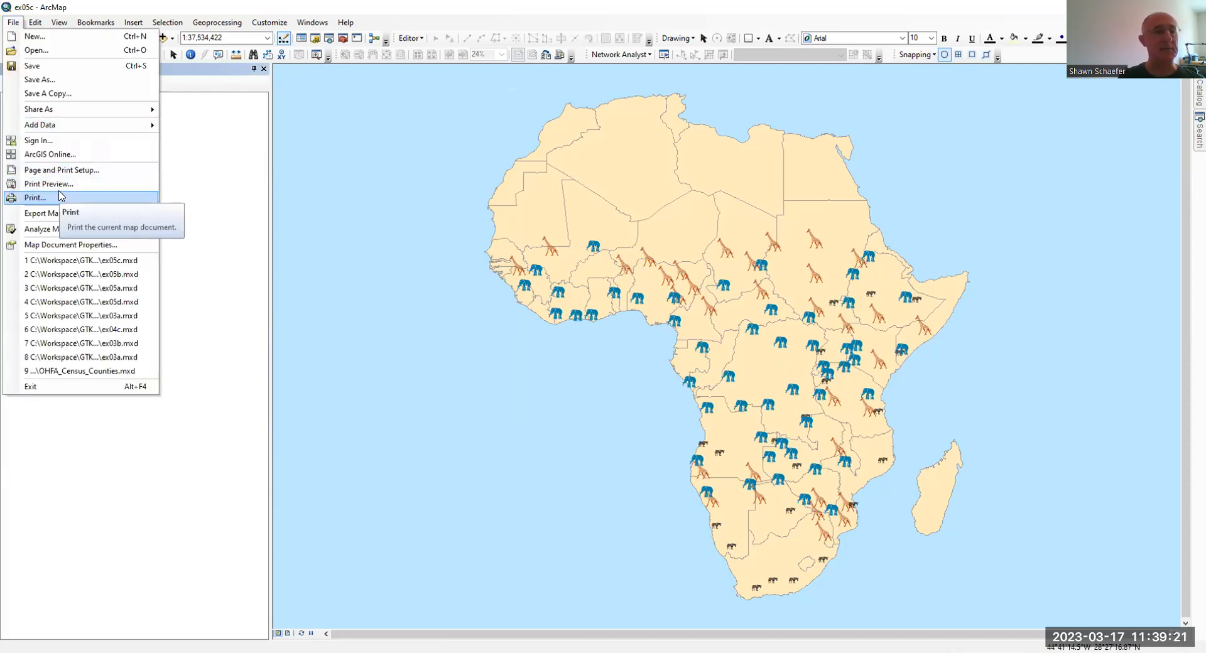
click(38, 50)
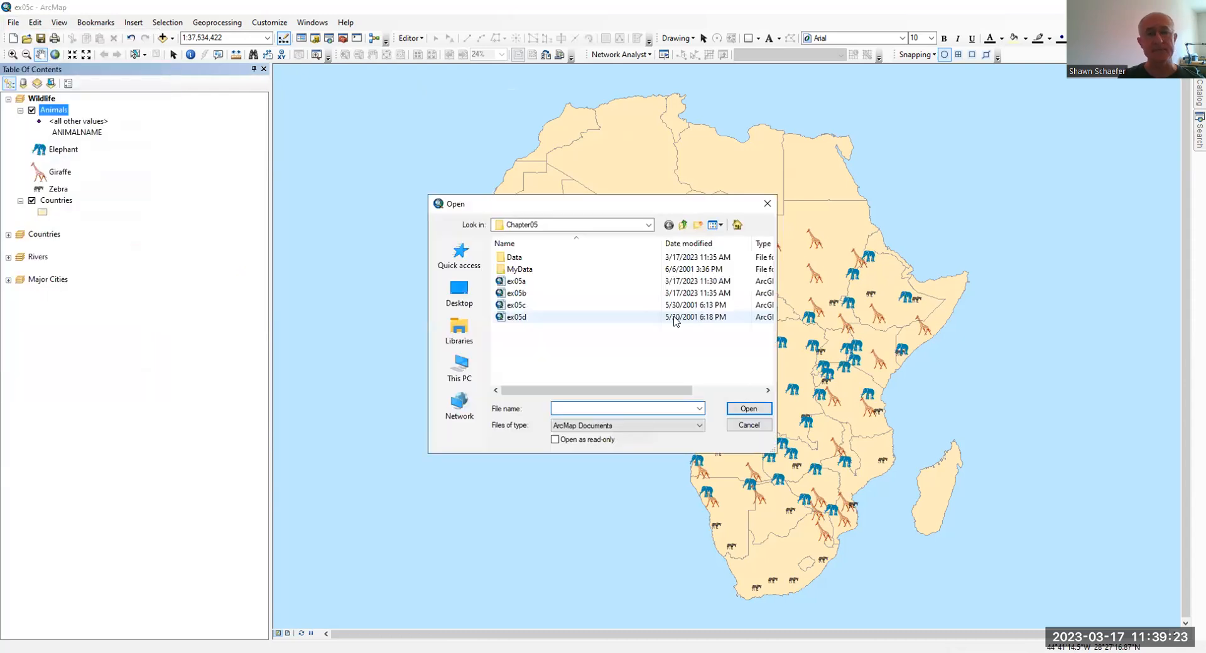
click(625, 319)
double_click(625, 319)
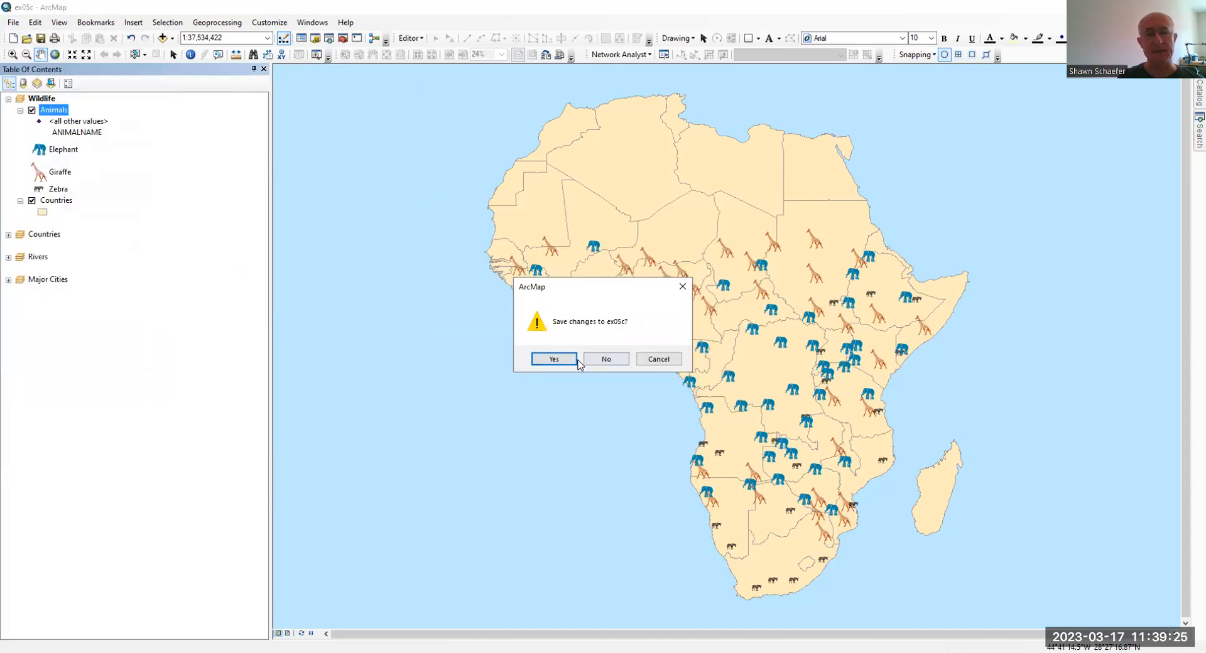
click(607, 360)
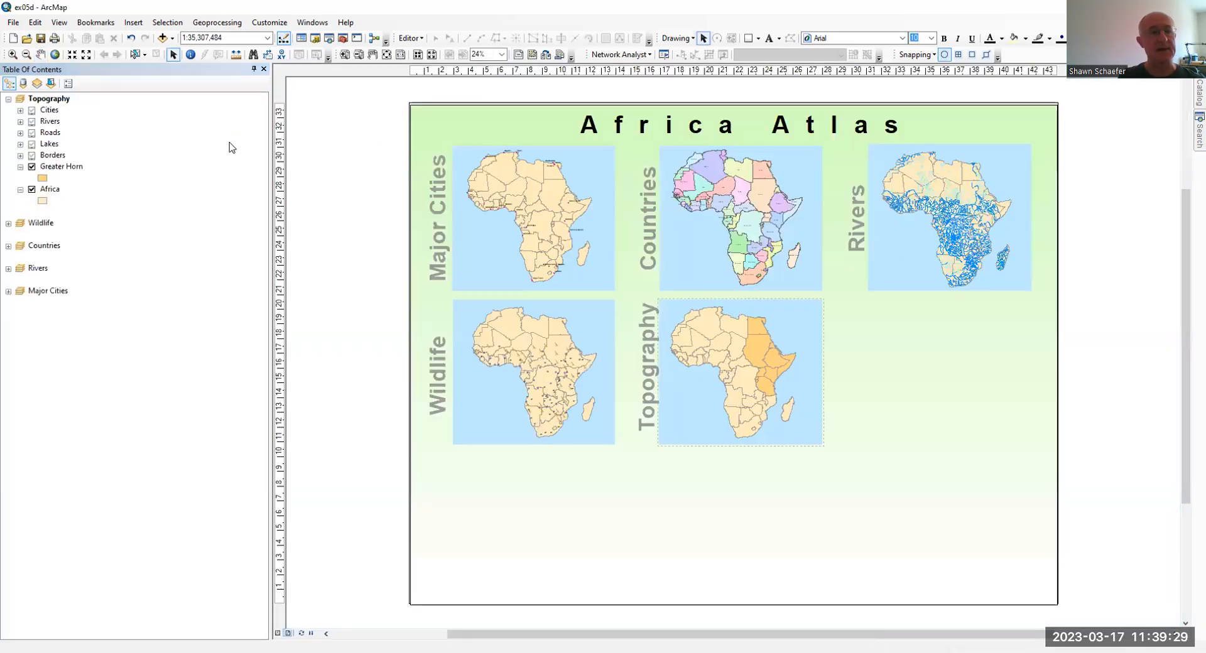
Show the Topography data frame in data view and zoom to the Closeup 1 bookmark
click(698, 390)
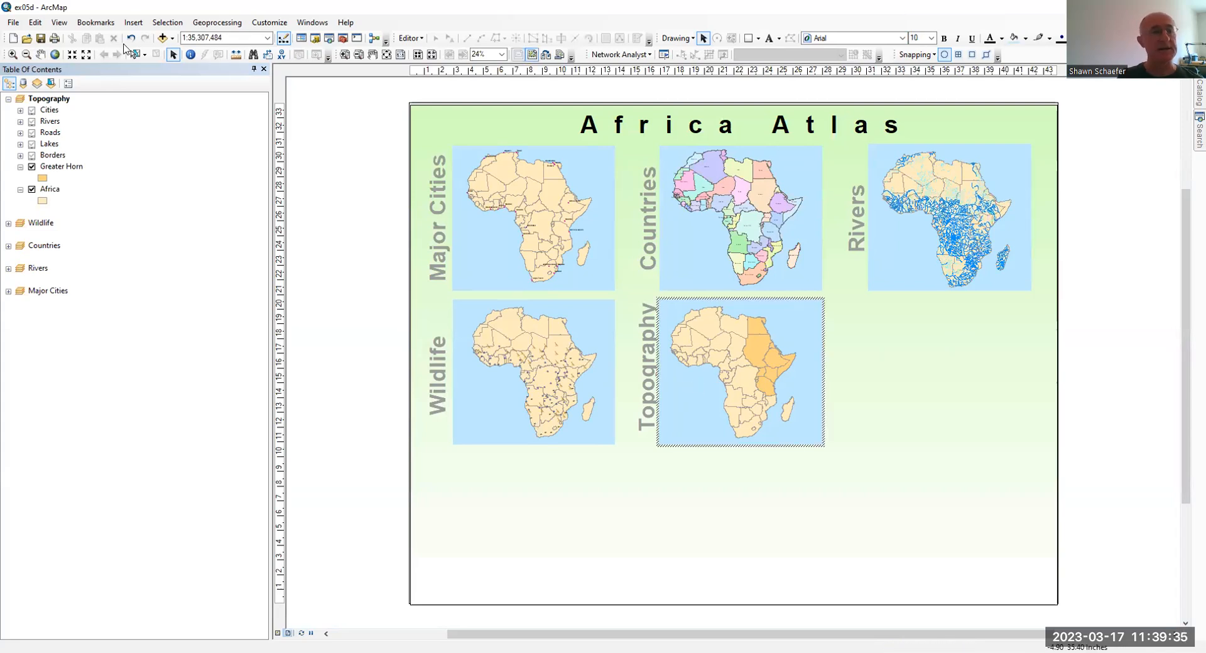
click(58, 22)
click(56, 36)
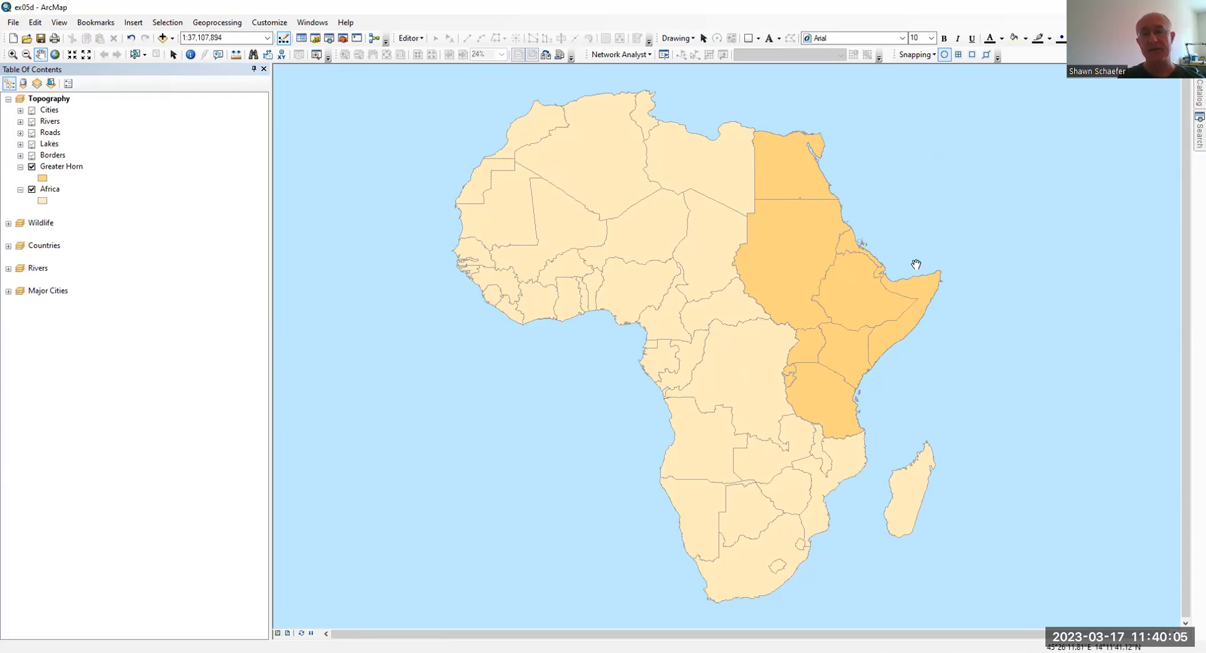
click(98, 24)
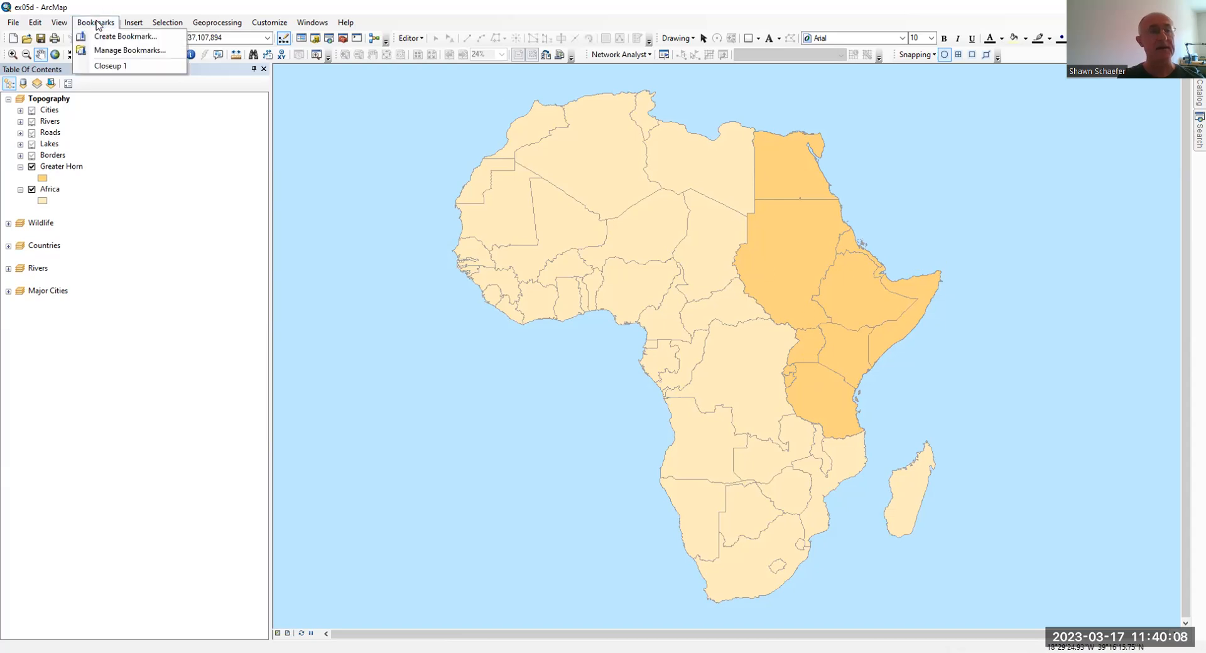
click(108, 66)
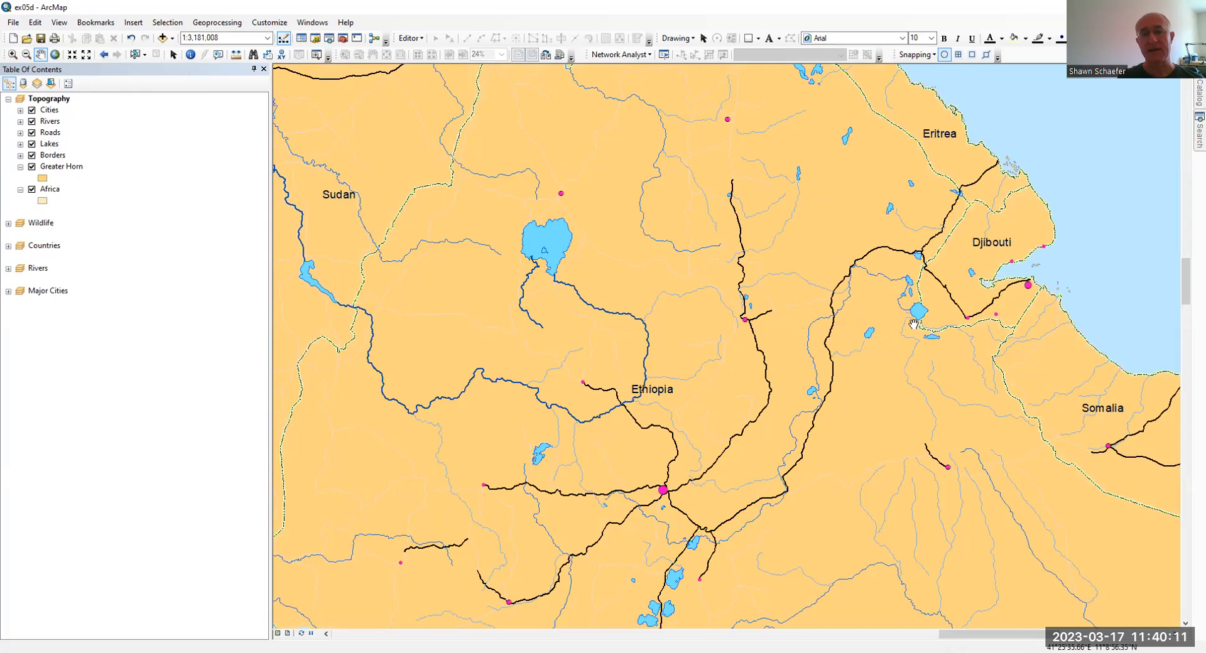
Examine the legend symbols of the Cities and Rivers layers, collapsing each again
click(20, 110)
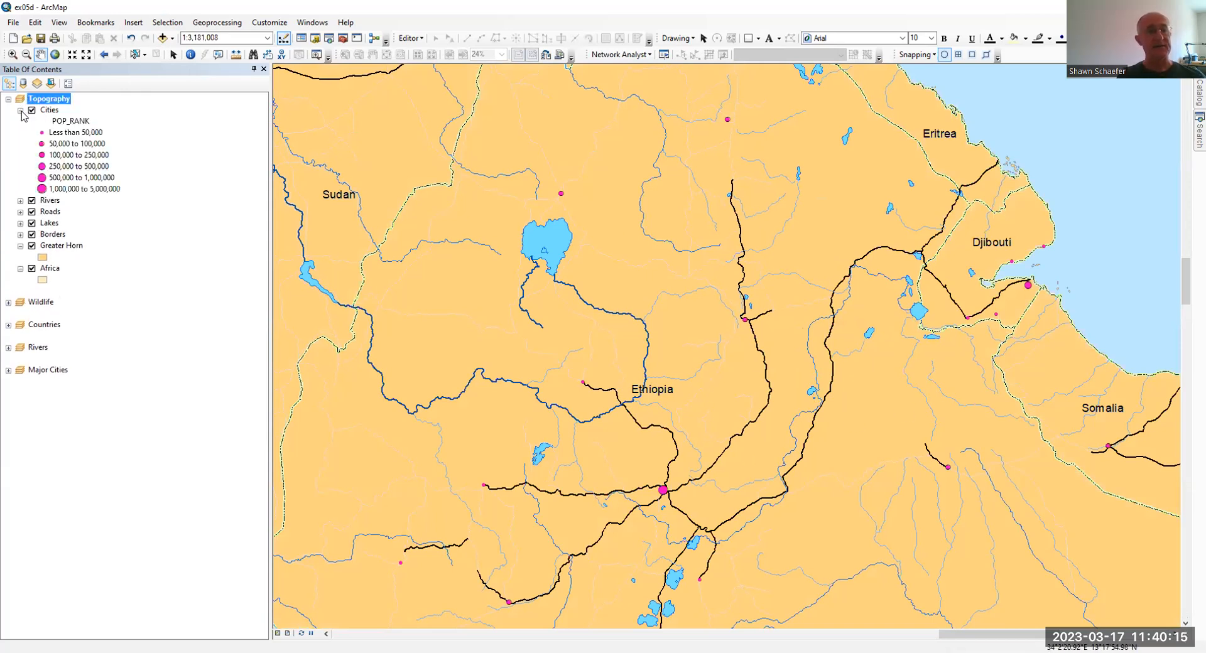
click(20, 111)
click(20, 122)
click(20, 122)
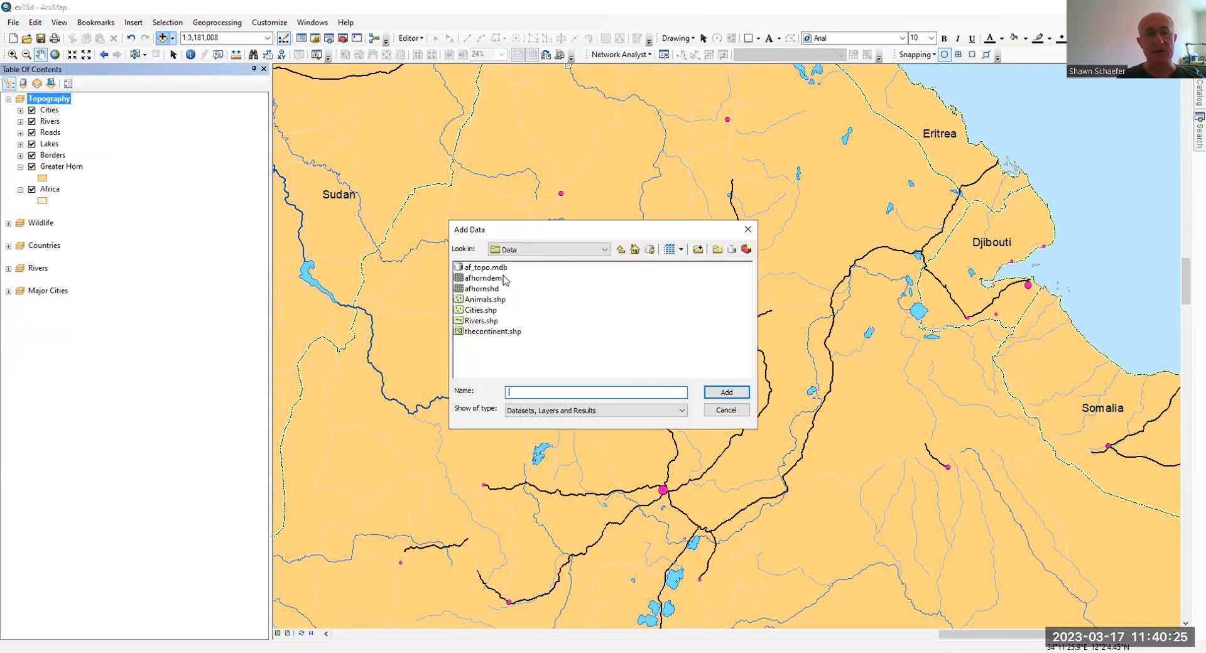
Add the afhorndem and afhornshd rasters with pyramids and move both above all other Topography layers
click(500, 279)
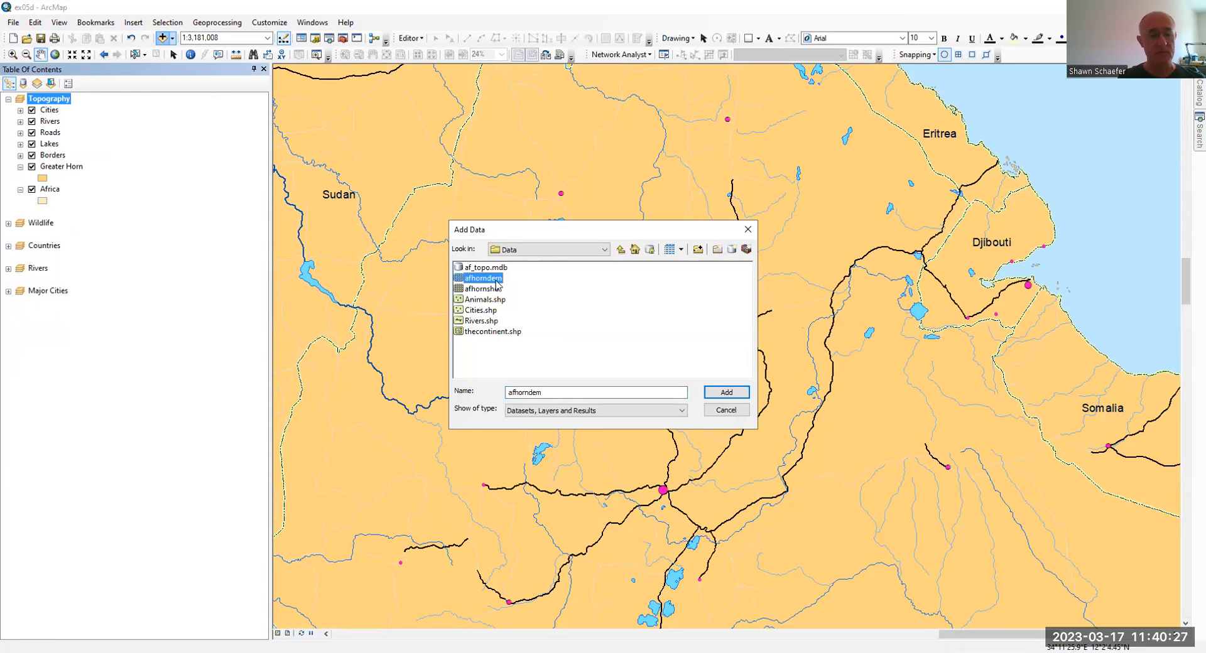
shift+click(496, 289)
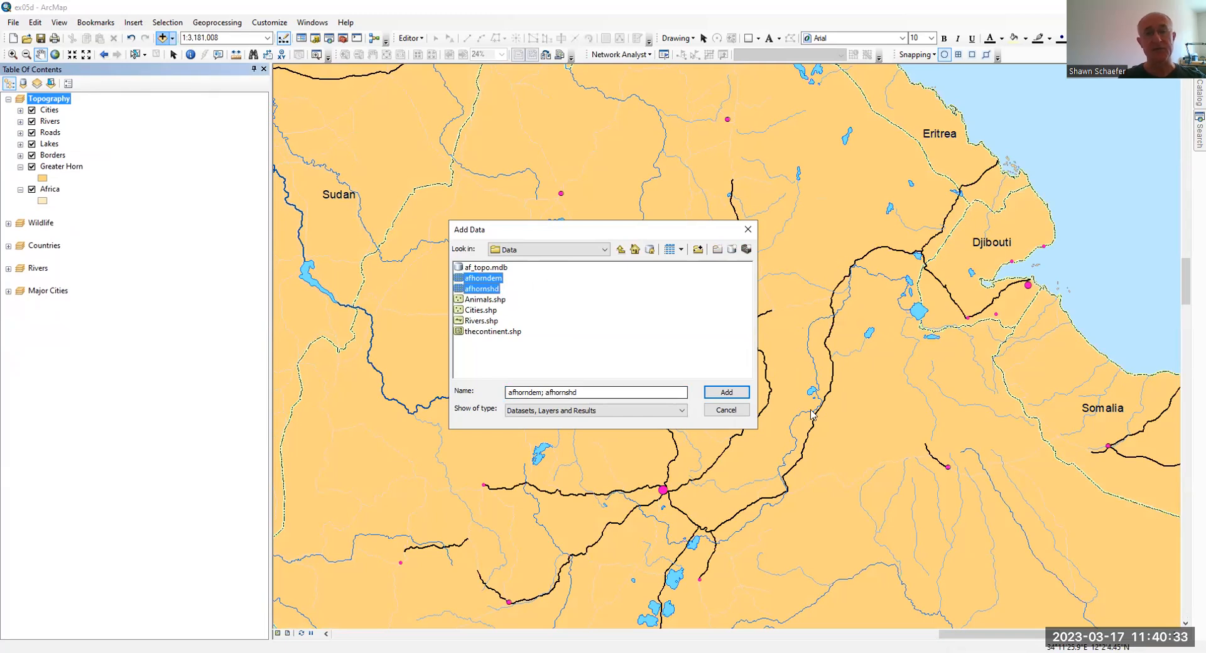
click(726, 392)
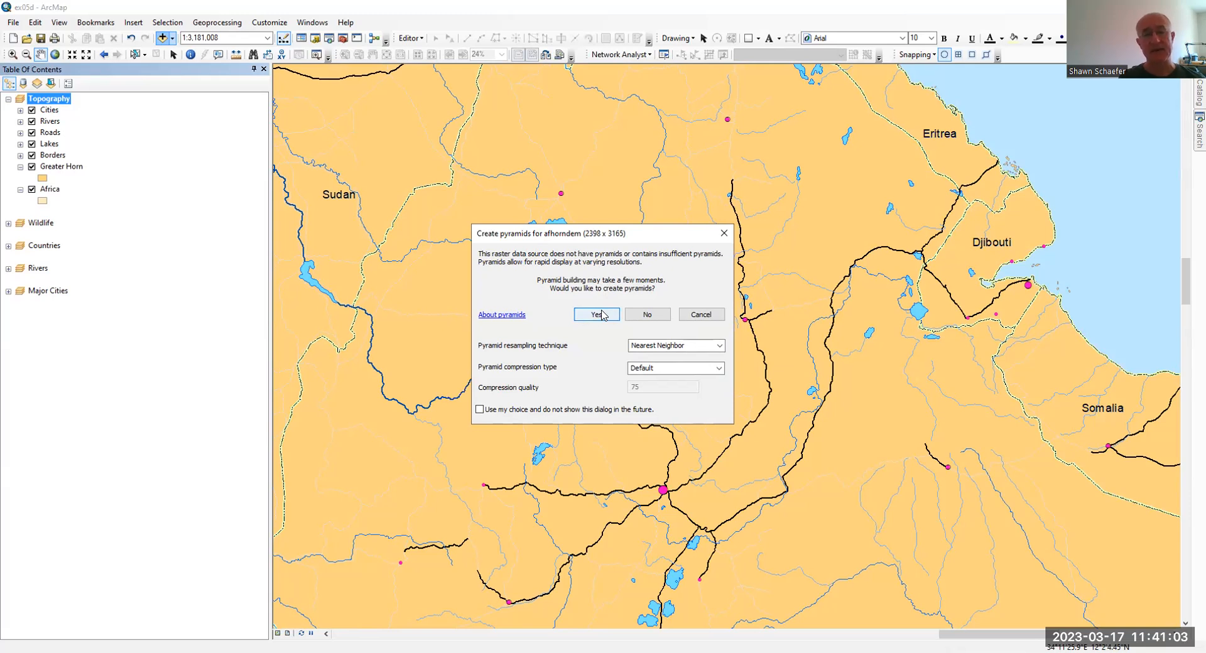
click(601, 314)
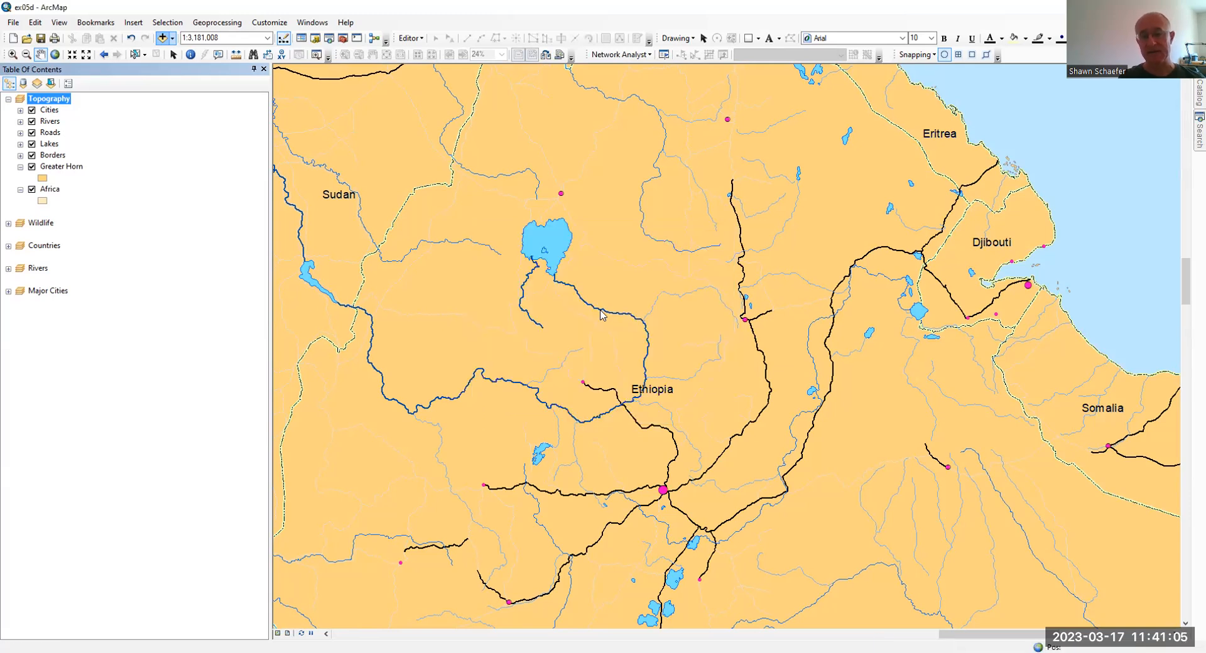
click(597, 315)
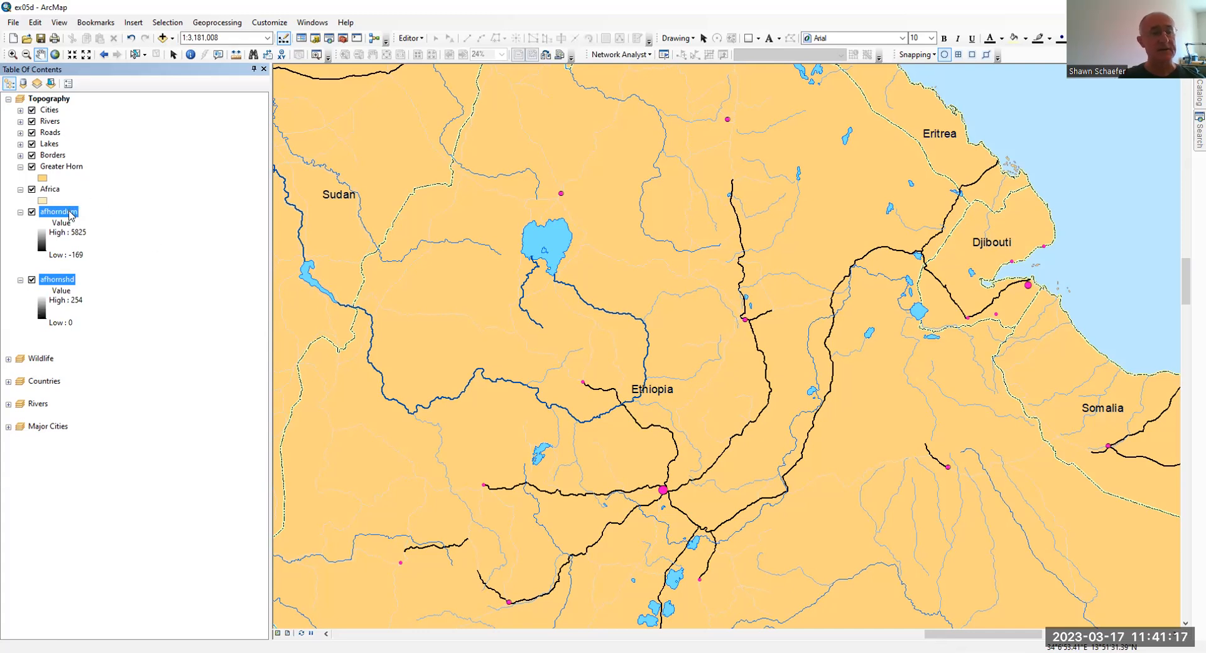
drag(71, 215, 61, 104)
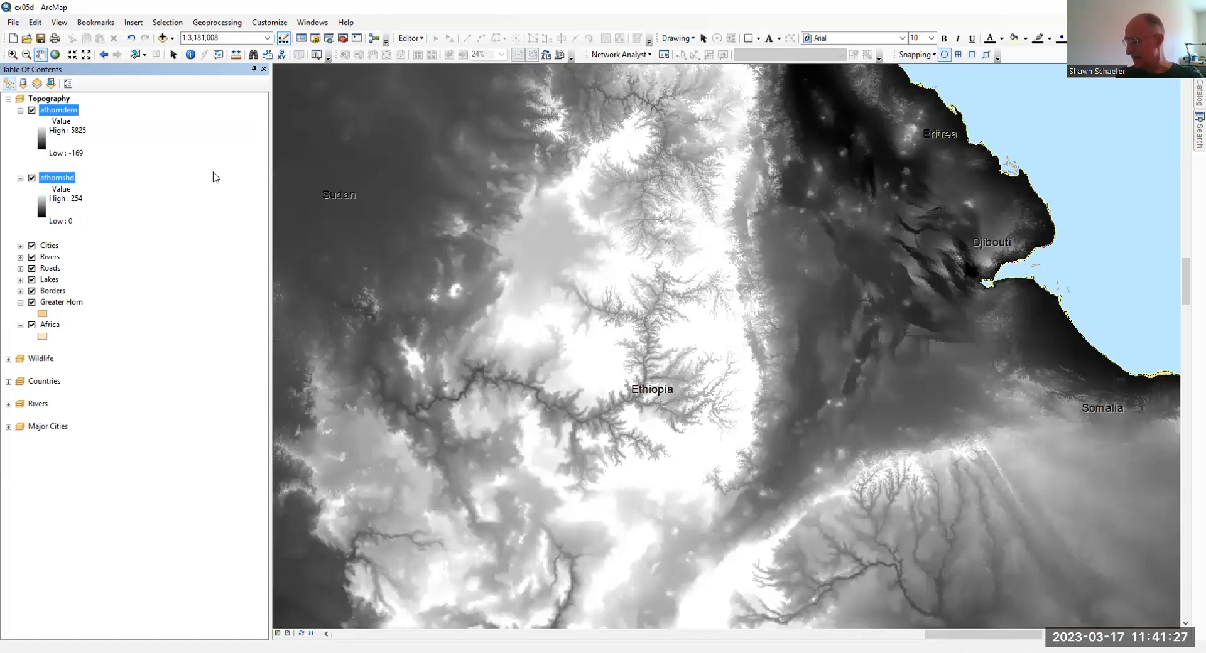
Rename the afhorndem layer as elevation
right_click(68, 114)
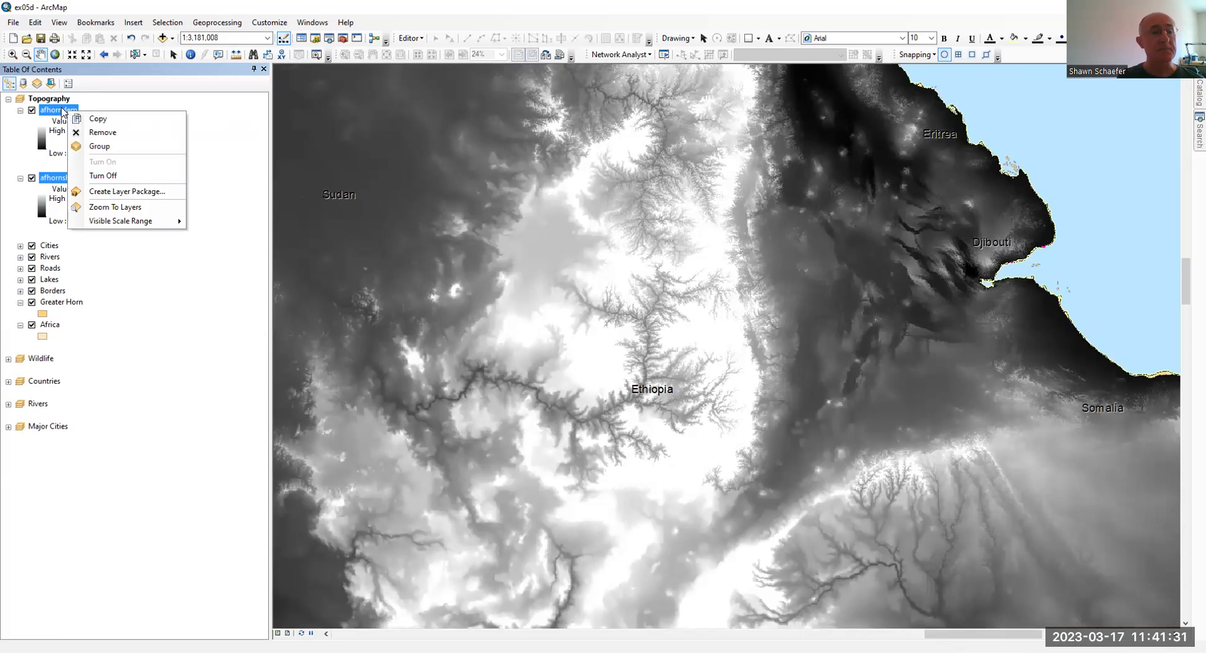
click(54, 109)
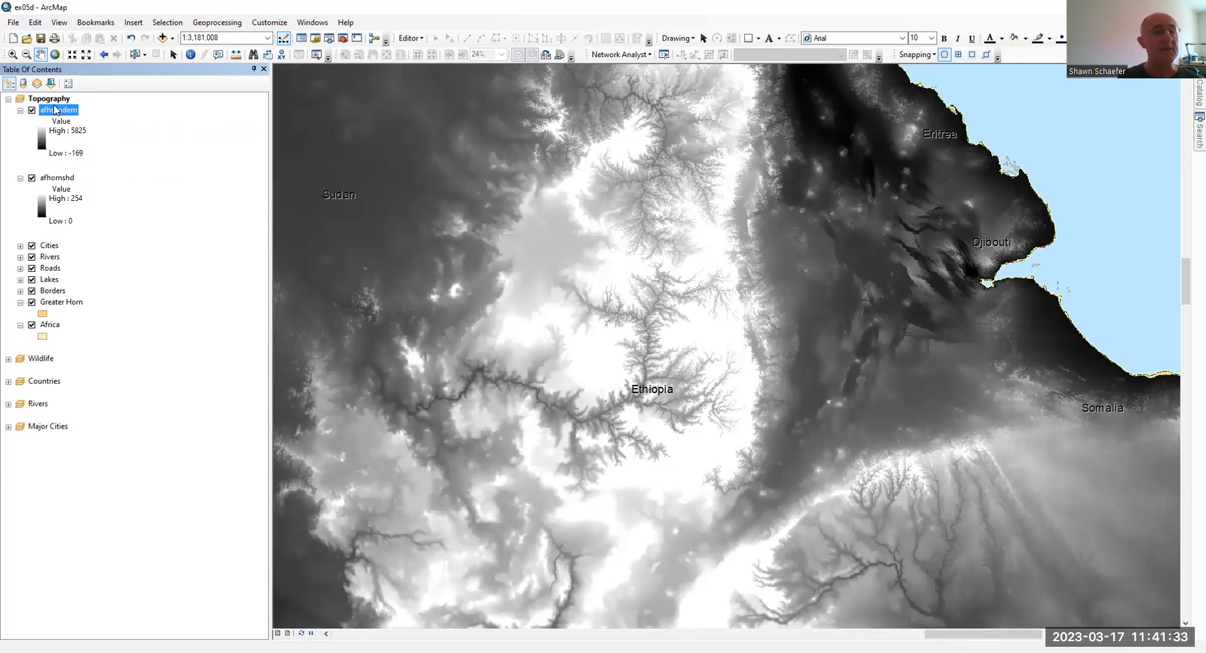
click(54, 110)
drag(80, 110, 29, 109)
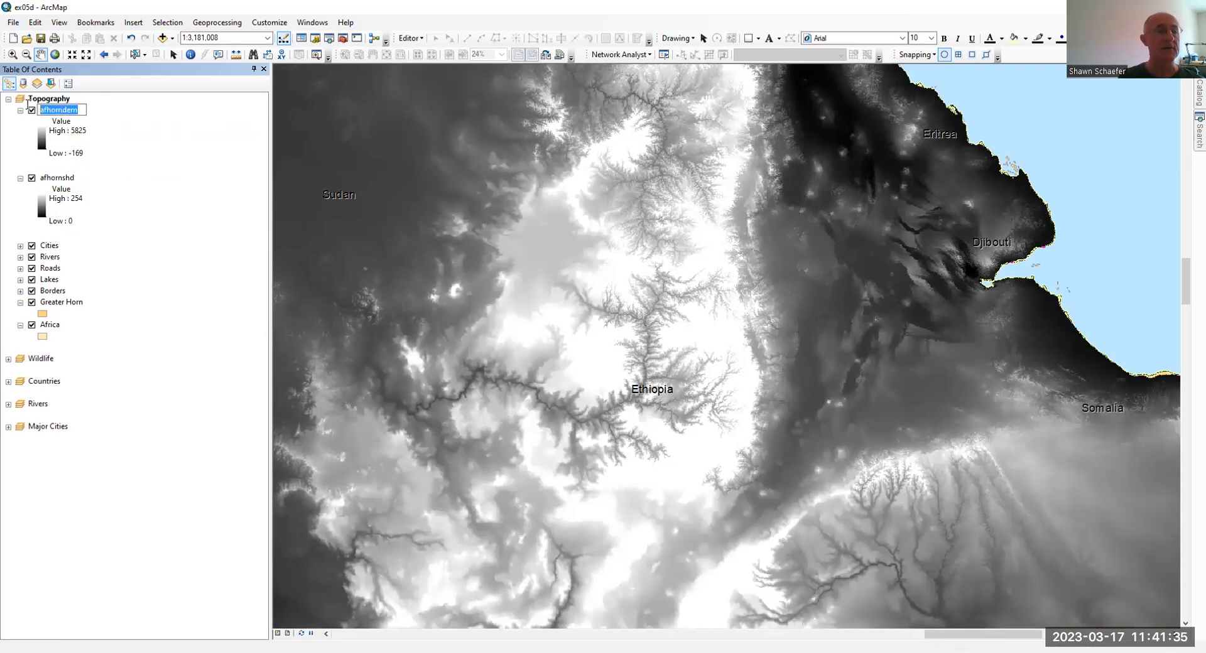
text(elevation)
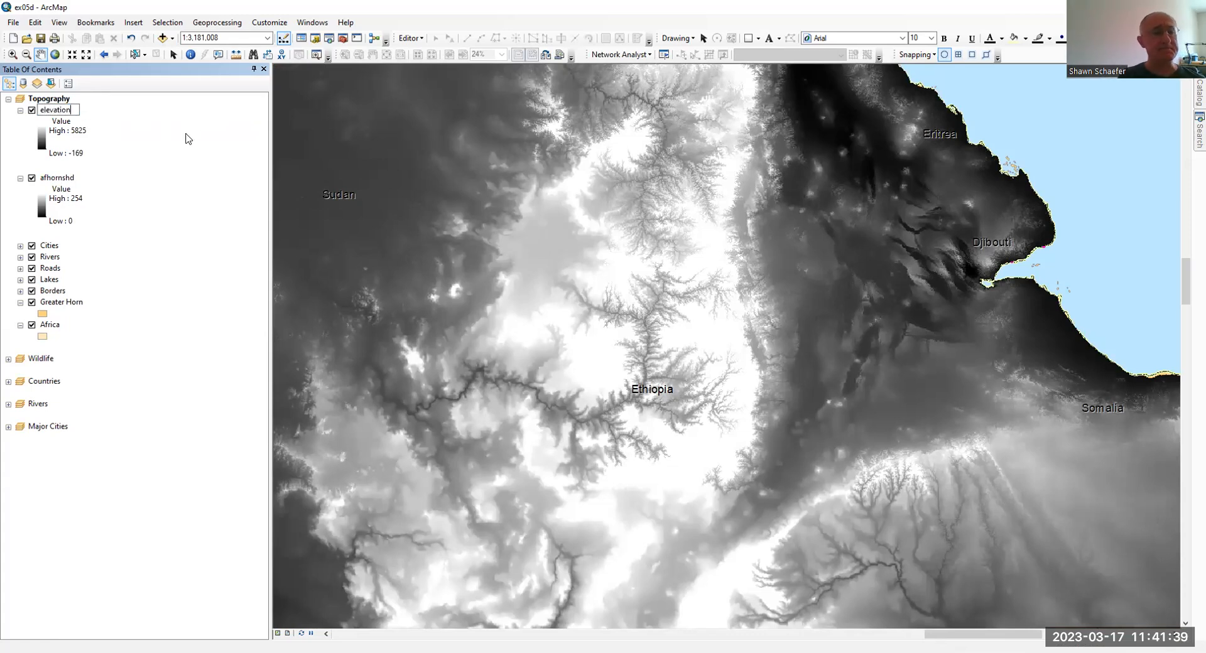
key(Return)
Rename the afhornshd layer as hillshade
click(65, 178)
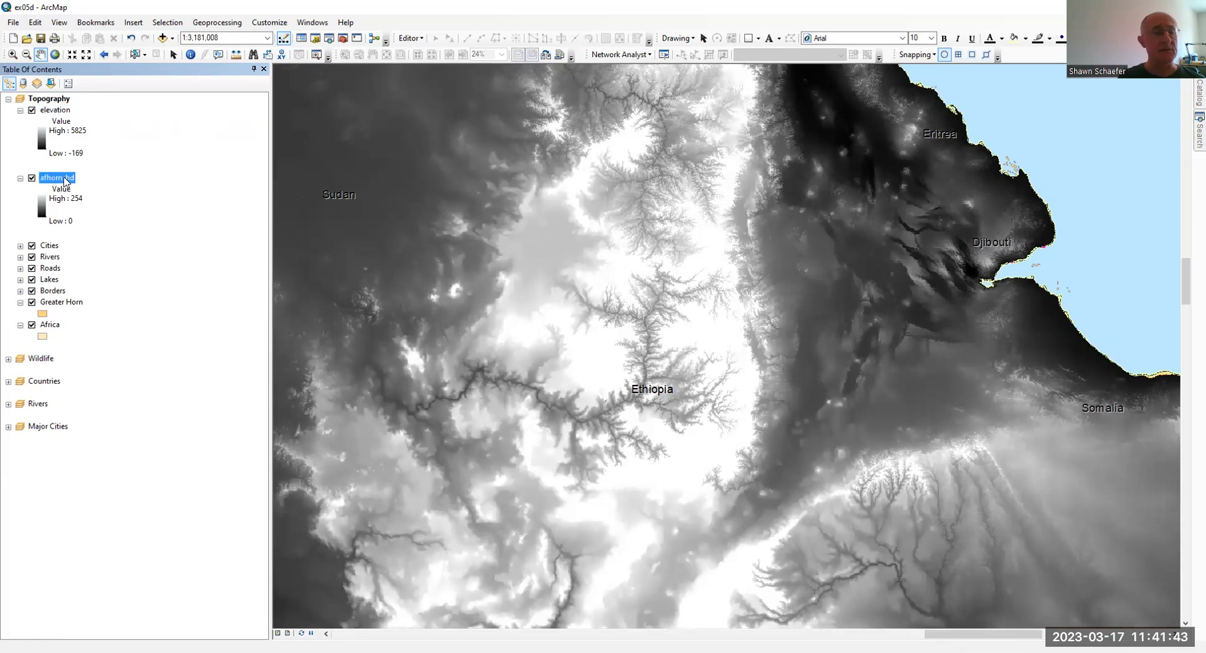
right_click(66, 181)
click(54, 182)
click(54, 181)
double_click(76, 178)
text(hillshade)
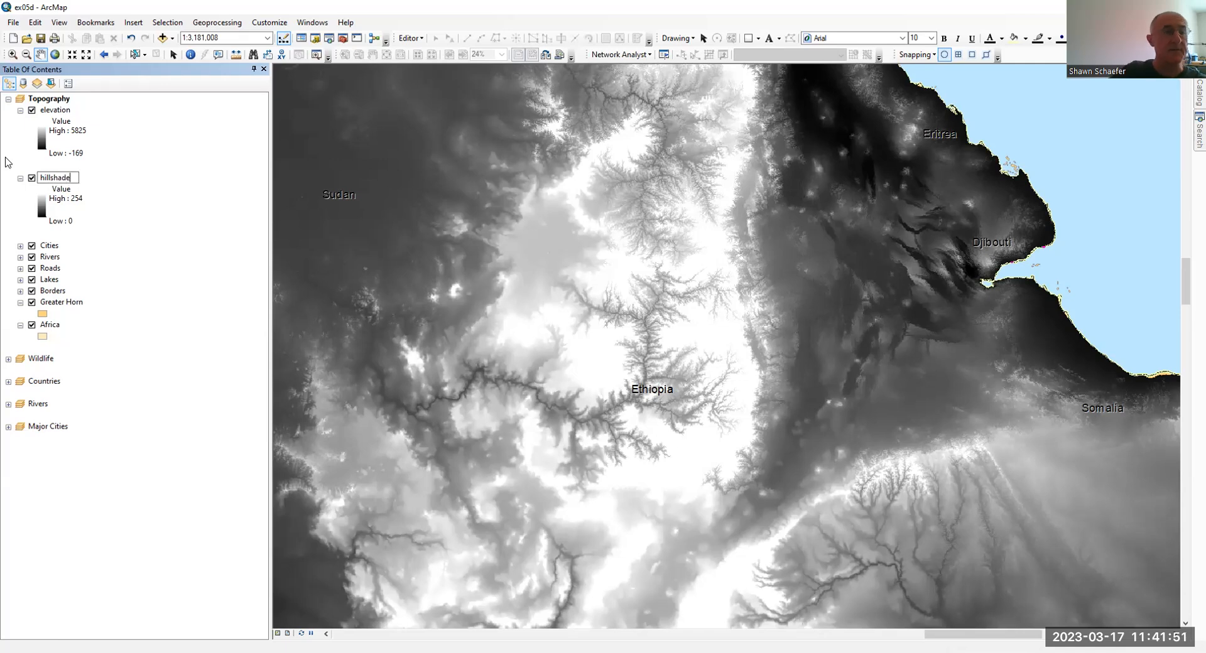
key(Return)
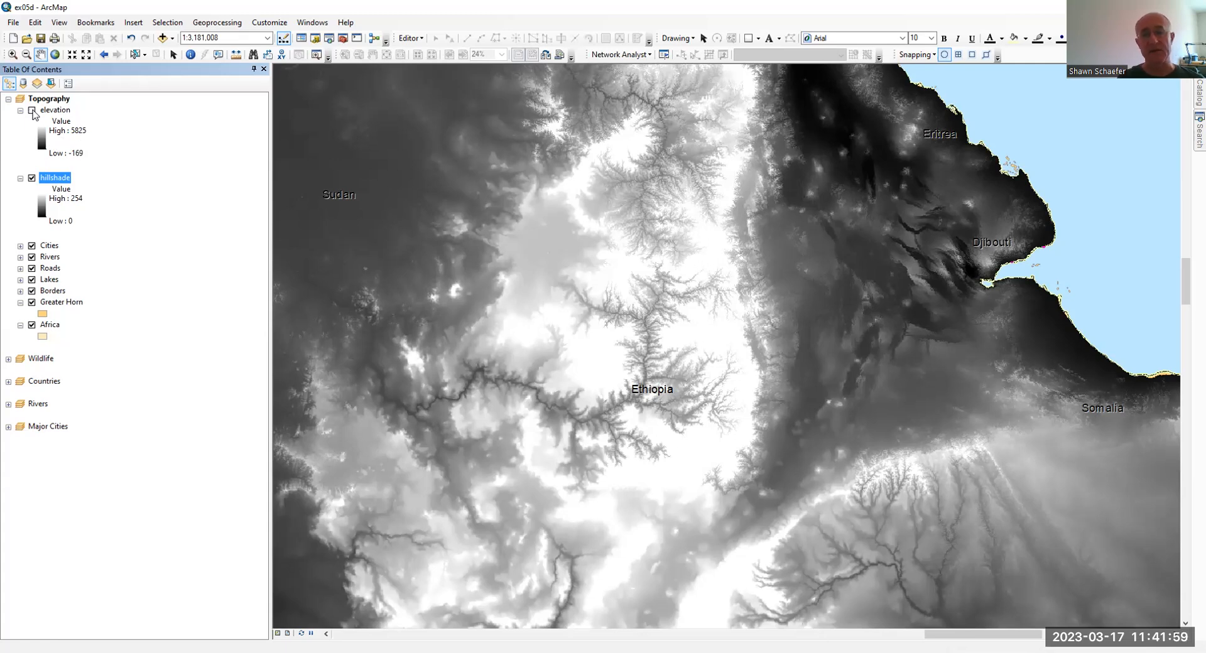
Turn the elevation layer back on and zoom to its full extent
click(32, 110)
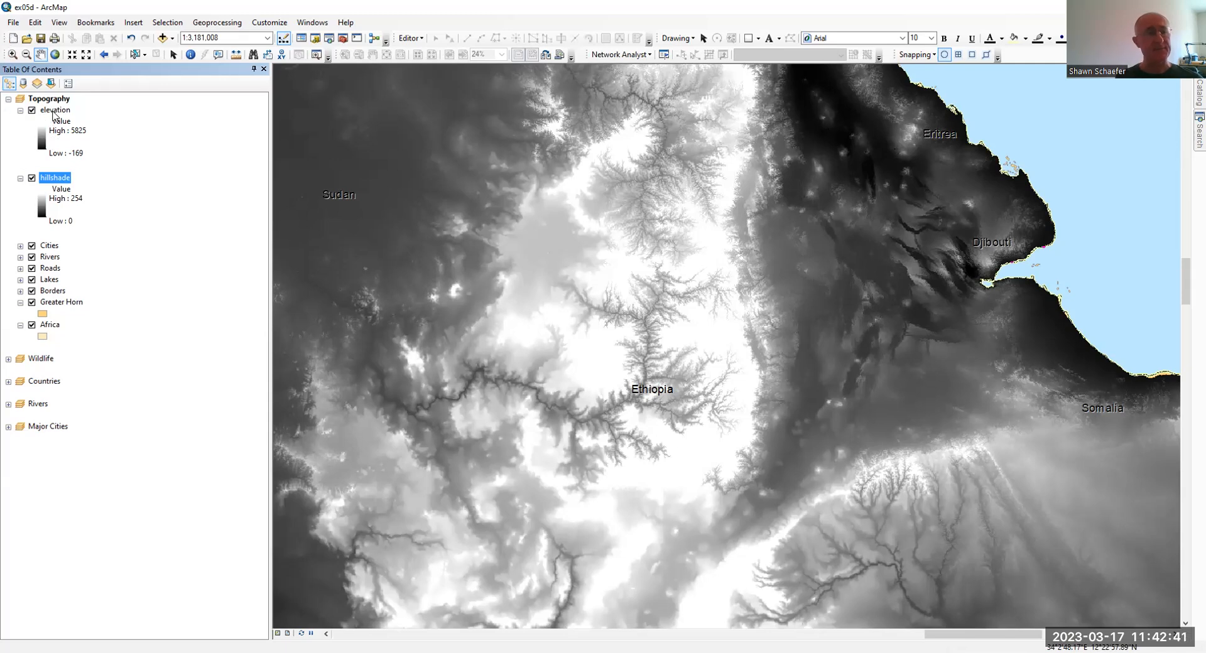
click(54, 111)
right_click(54, 113)
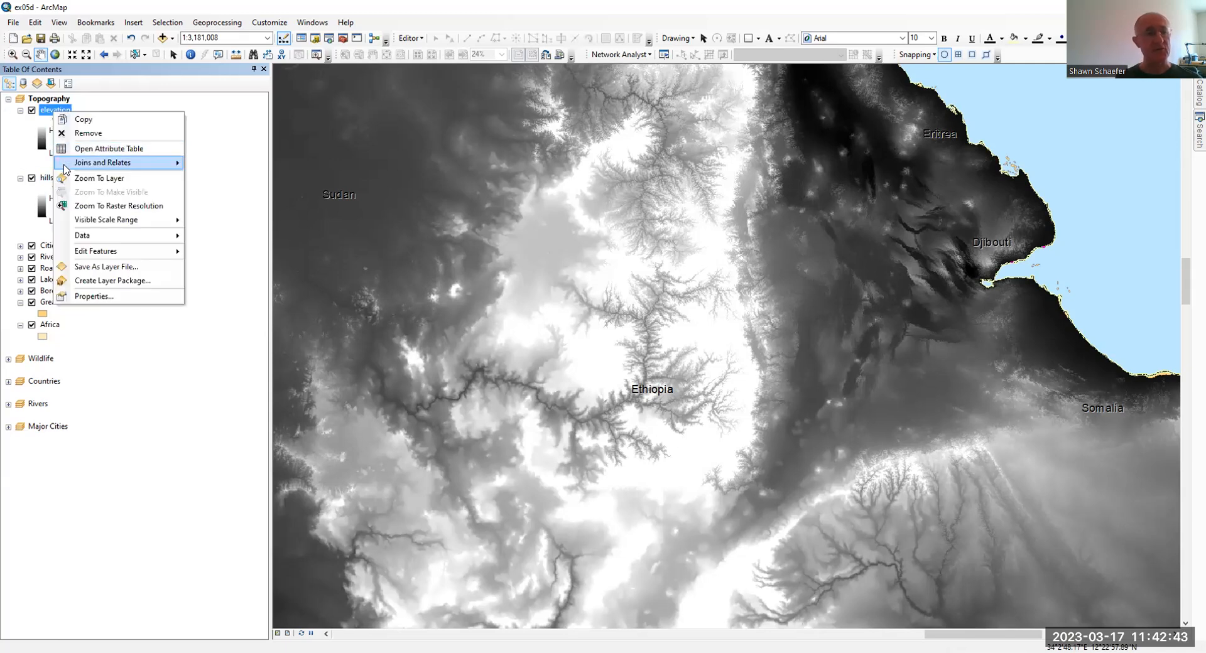
click(88, 178)
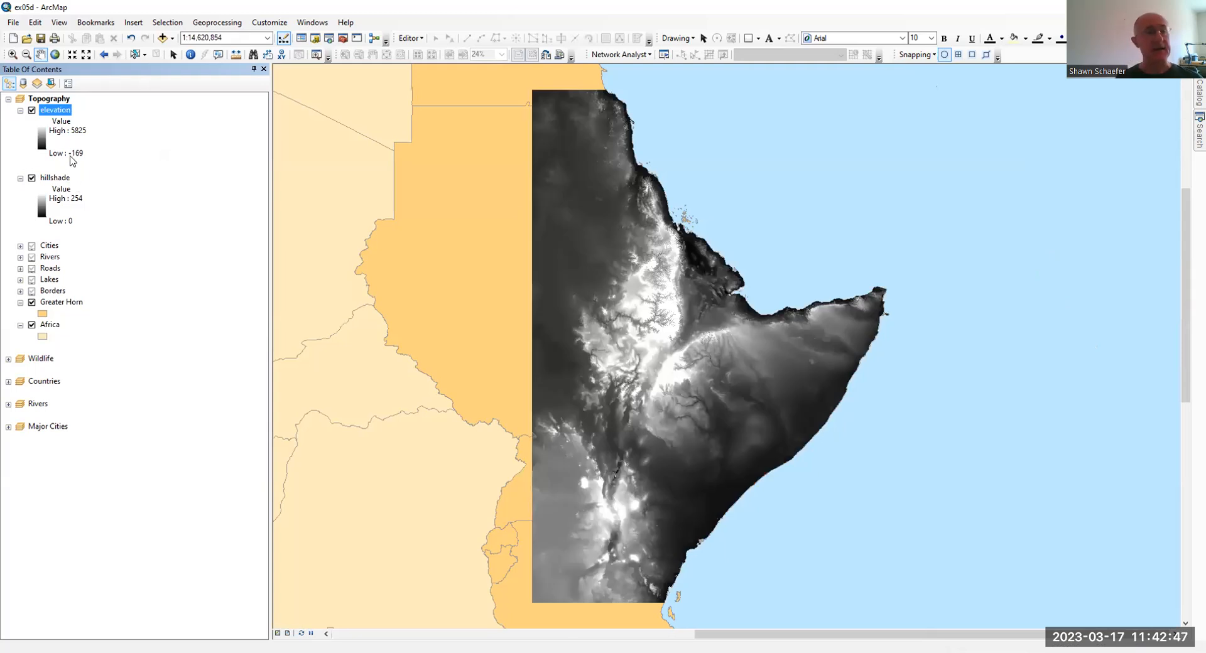
Open the symbology properties of the elevation layer and move the dialog clear of the raster
right_click(61, 115)
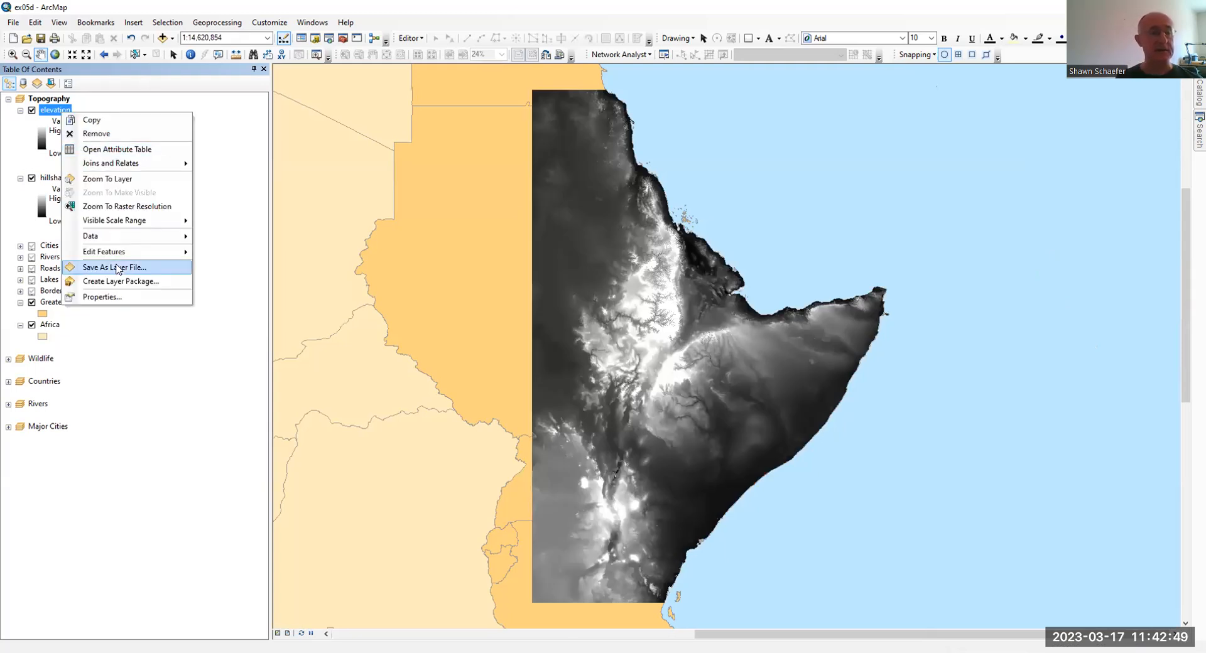
click(118, 296)
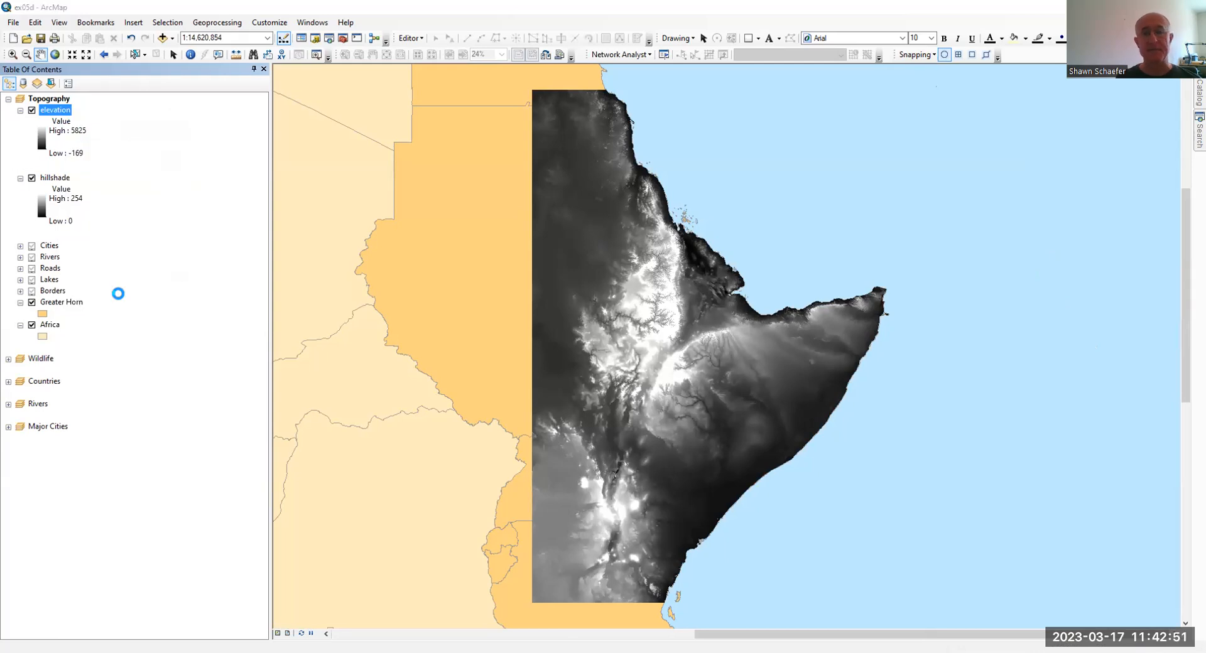
drag(492, 165, 255, 86)
click(337, 110)
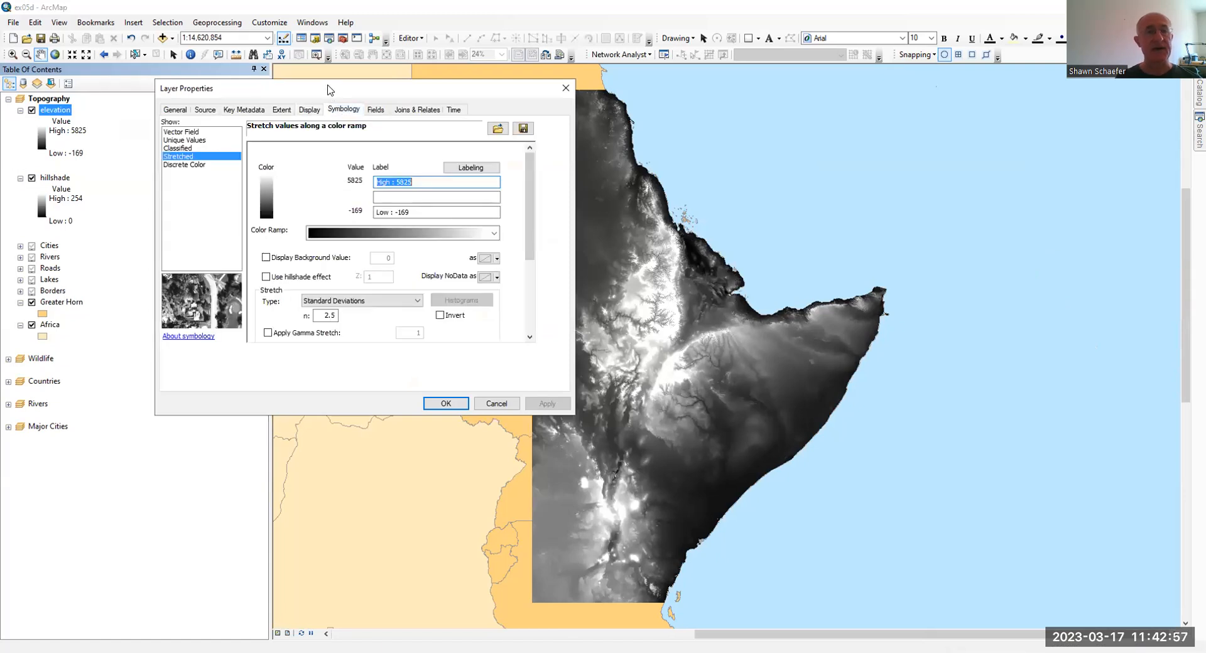
drag(327, 89, 287, 79)
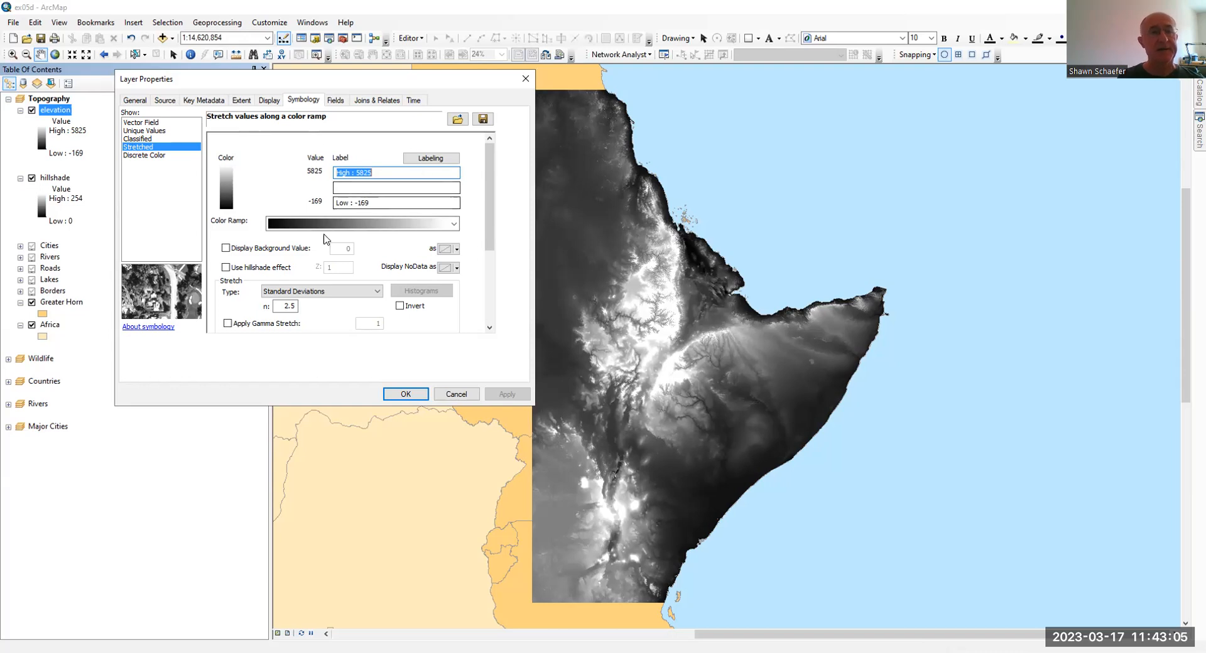
Switch the elevation layer's color ramp list from graphic view to ramp names
click(453, 224)
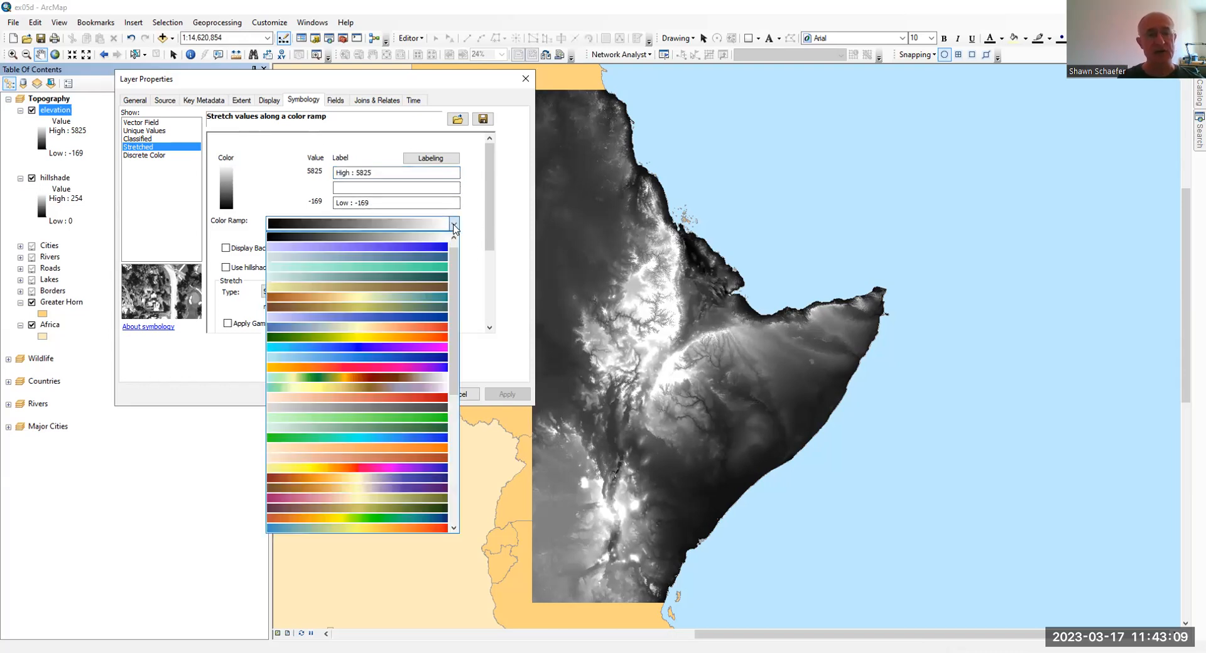
click(453, 225)
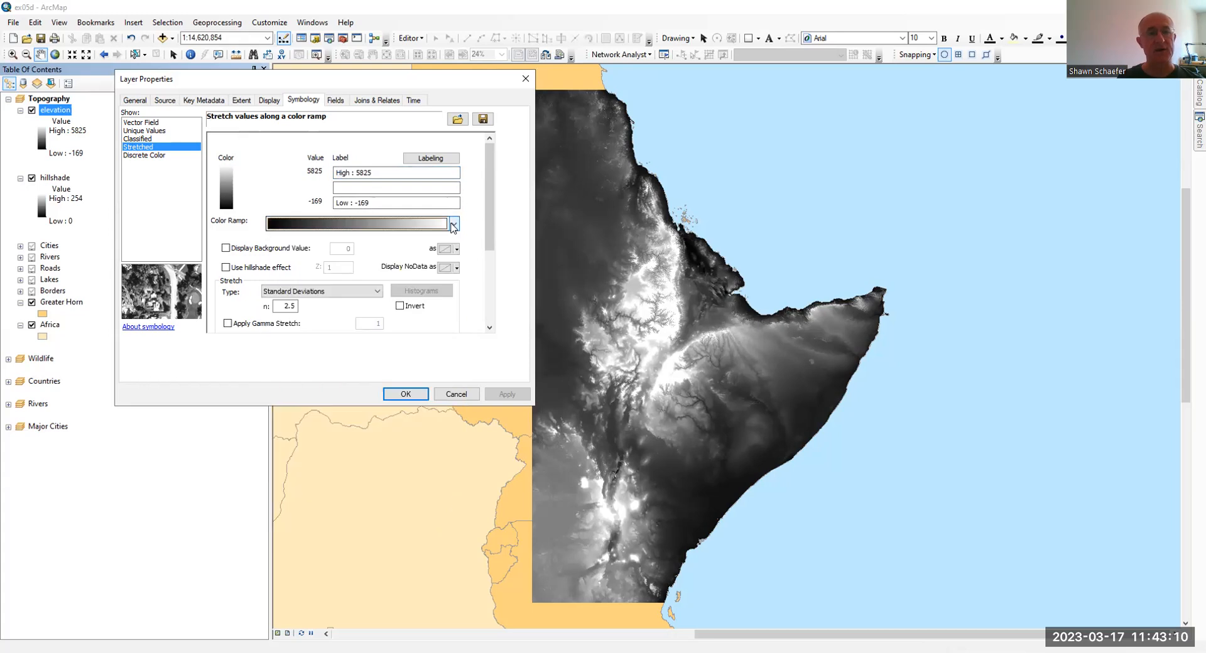
click(371, 201)
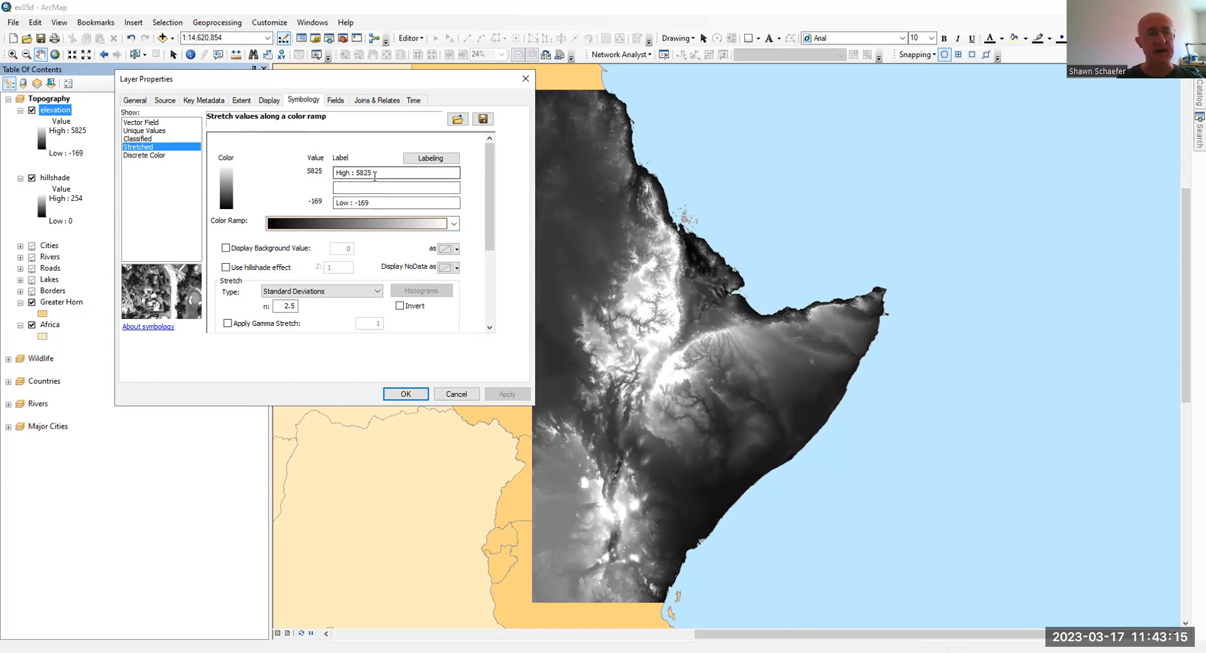
click(453, 225)
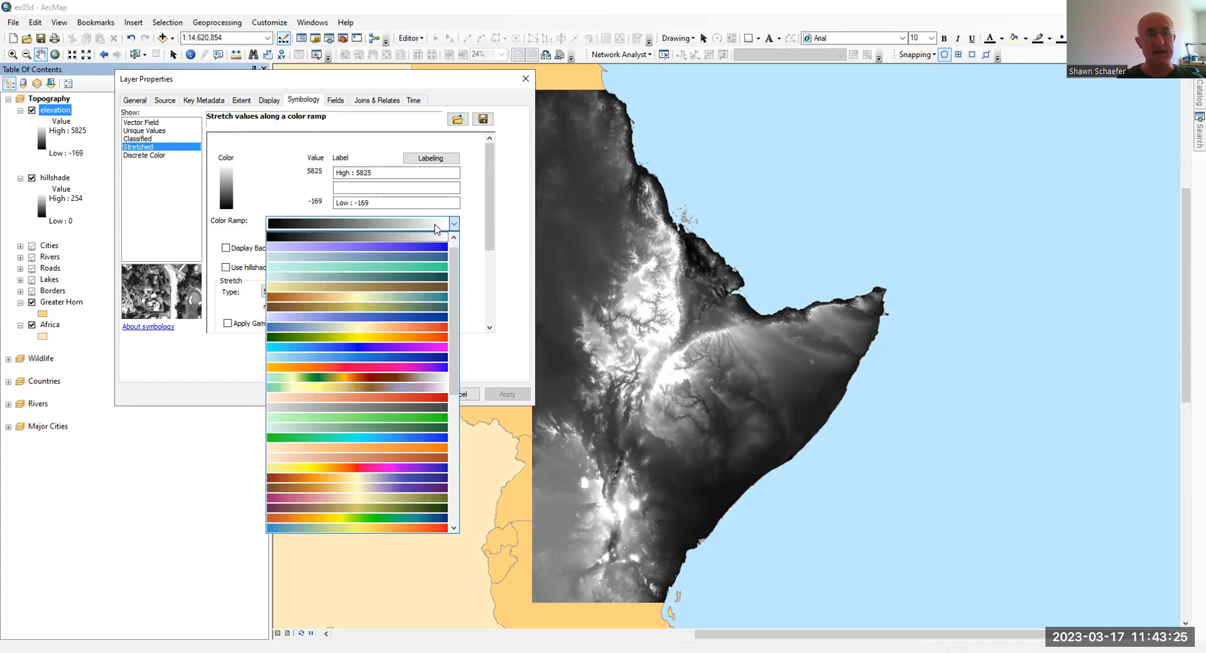
right_click(439, 226)
click(458, 231)
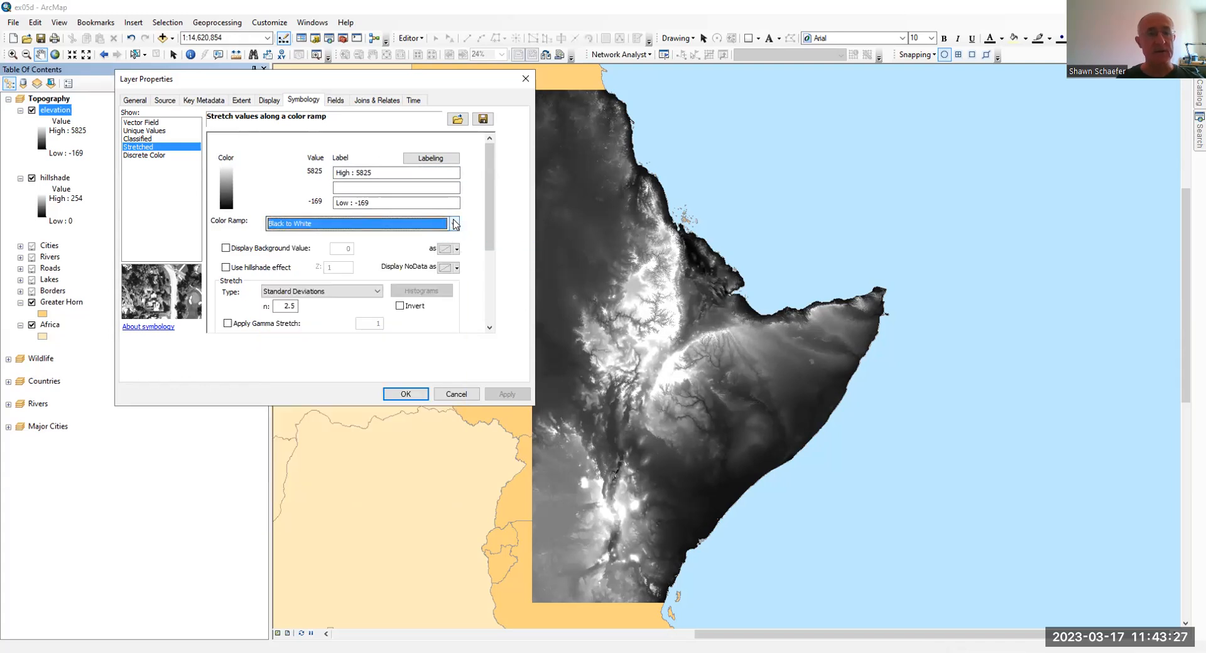
Apply the Elevation #1 color ramp to the stretched elevation layer
click(454, 225)
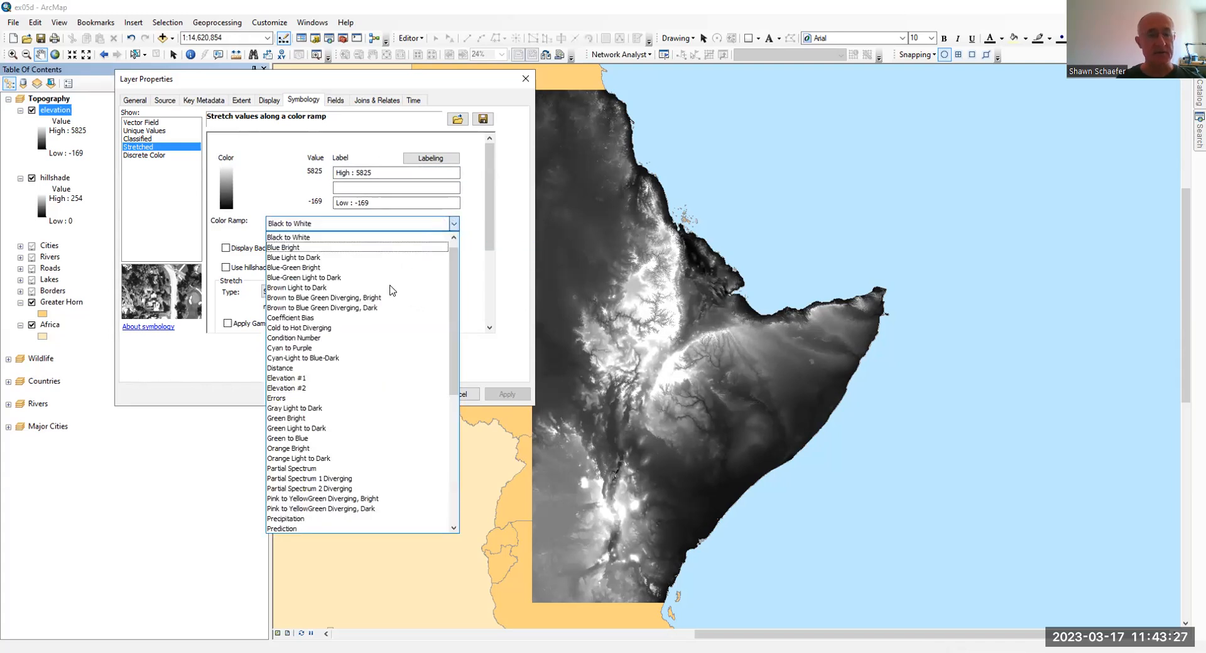
click(329, 380)
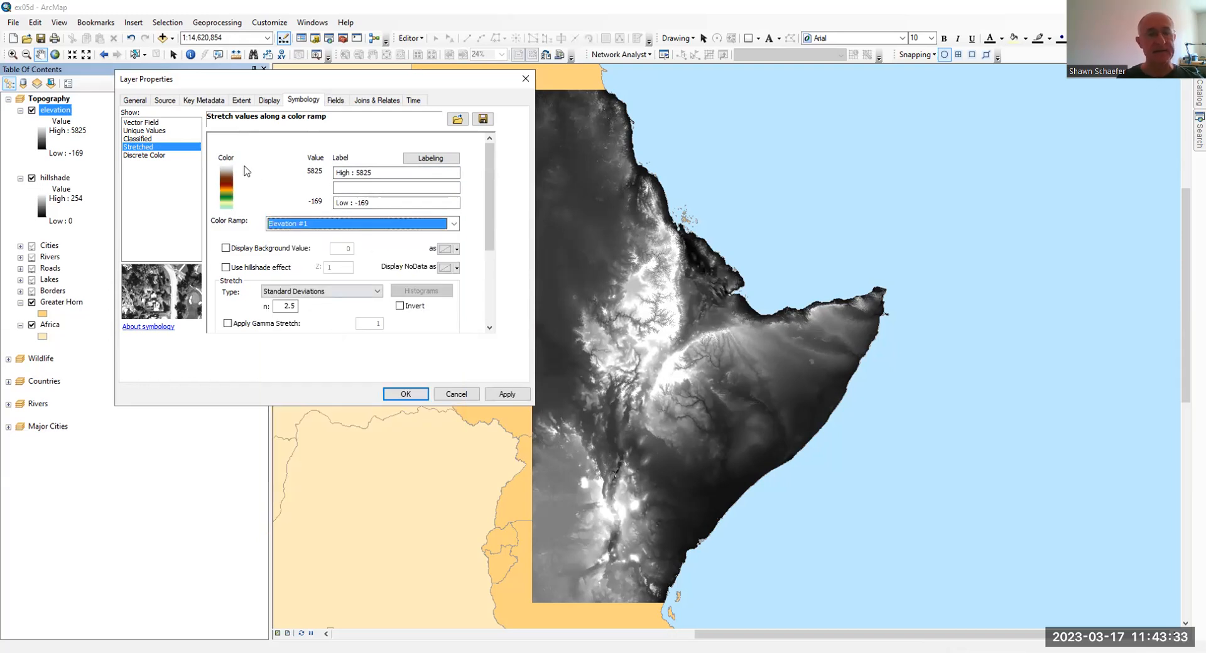
click(506, 395)
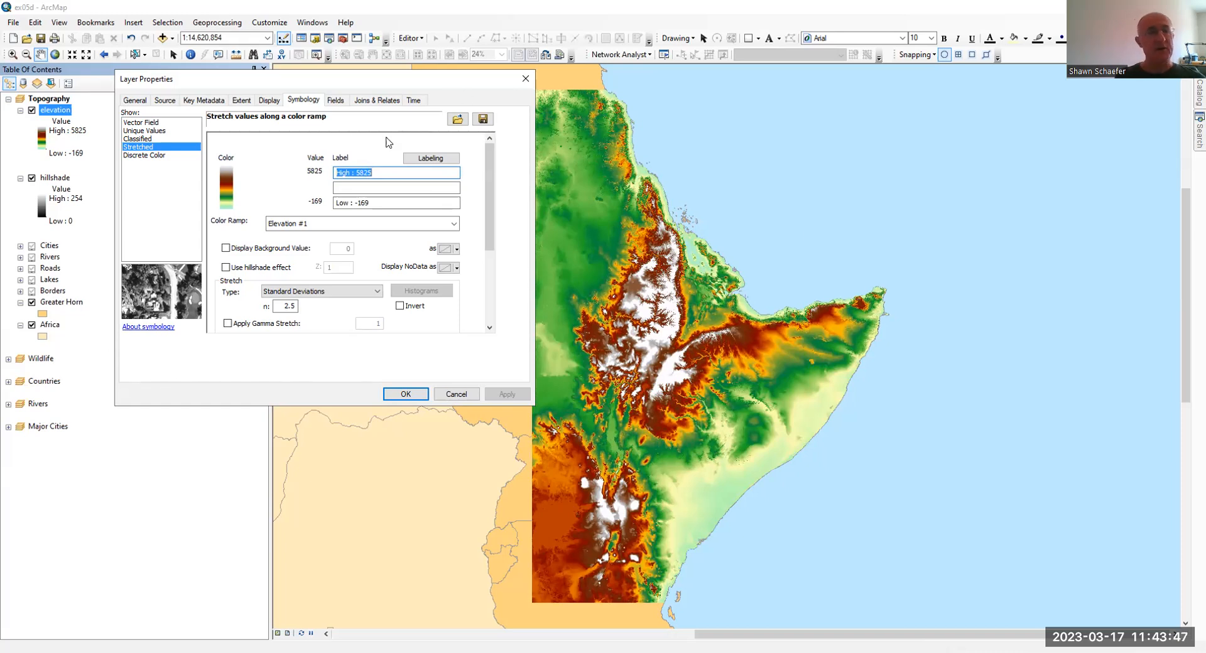
Set the elevation layer's display transparency to 70% and accept the layer properties
click(263, 102)
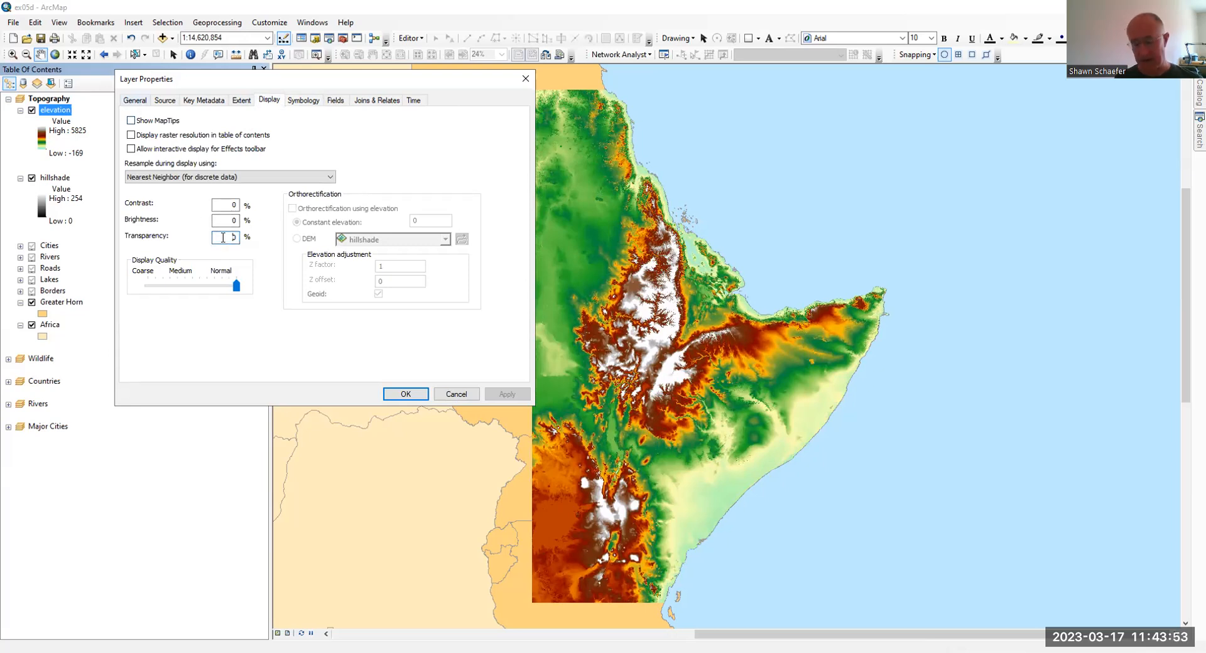
click(518, 402)
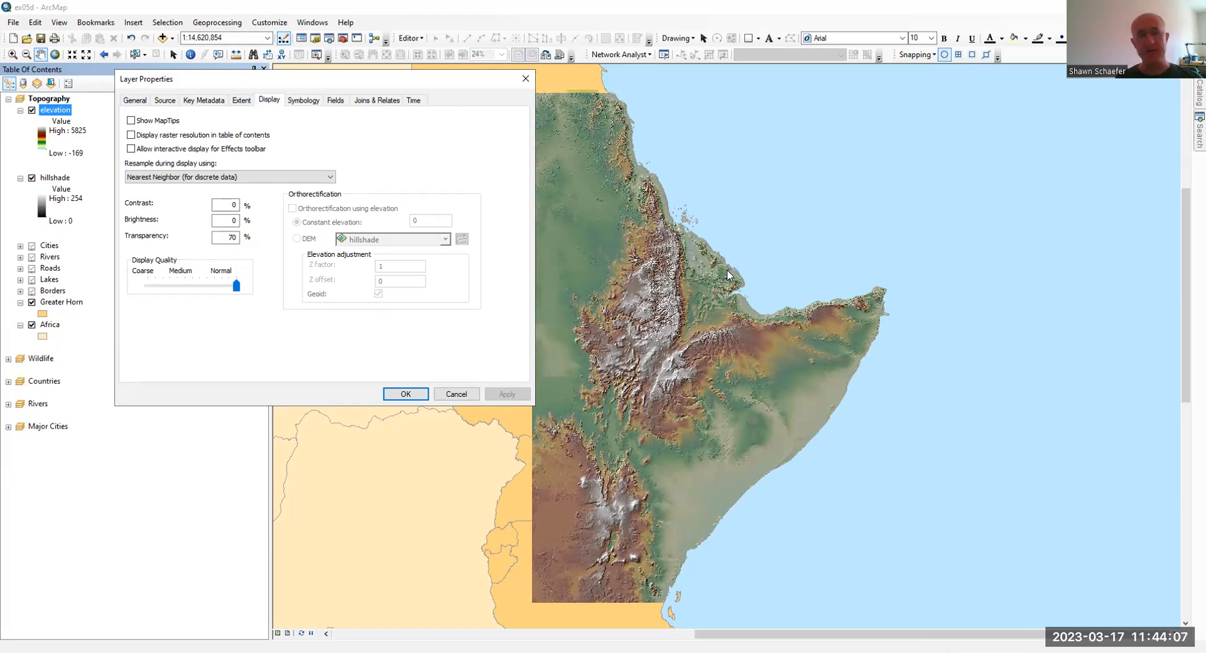
click(406, 394)
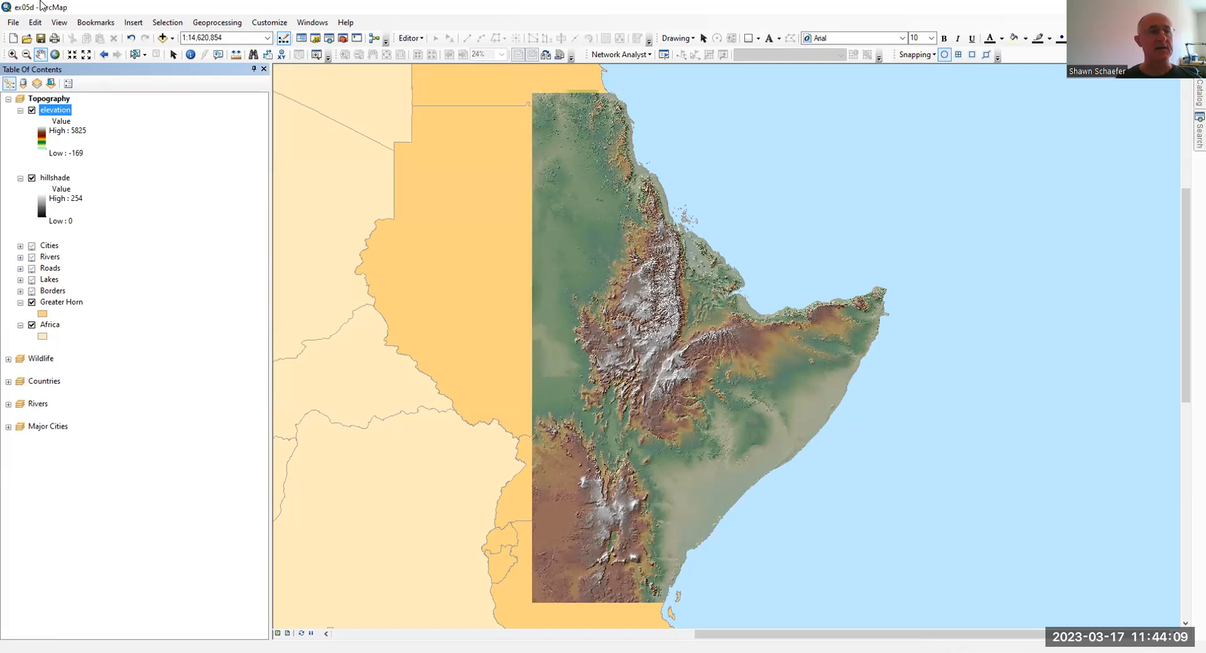
Zoom the Topography data frame to the Closeup 1 bookmark
click(96, 23)
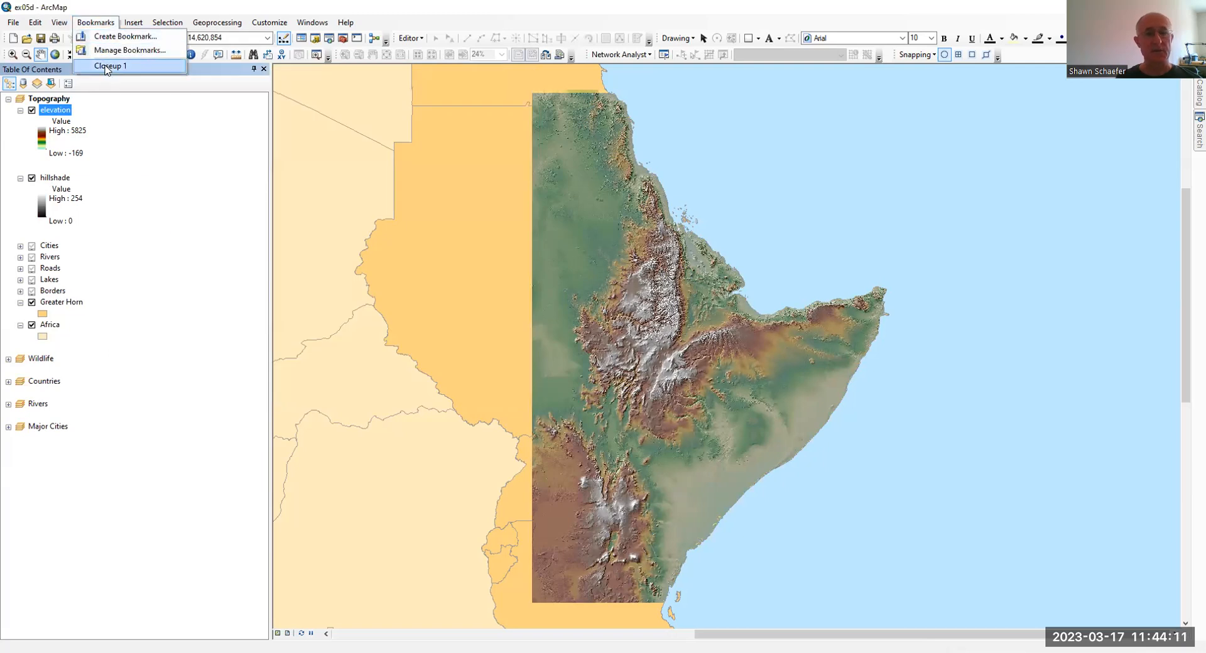
click(106, 65)
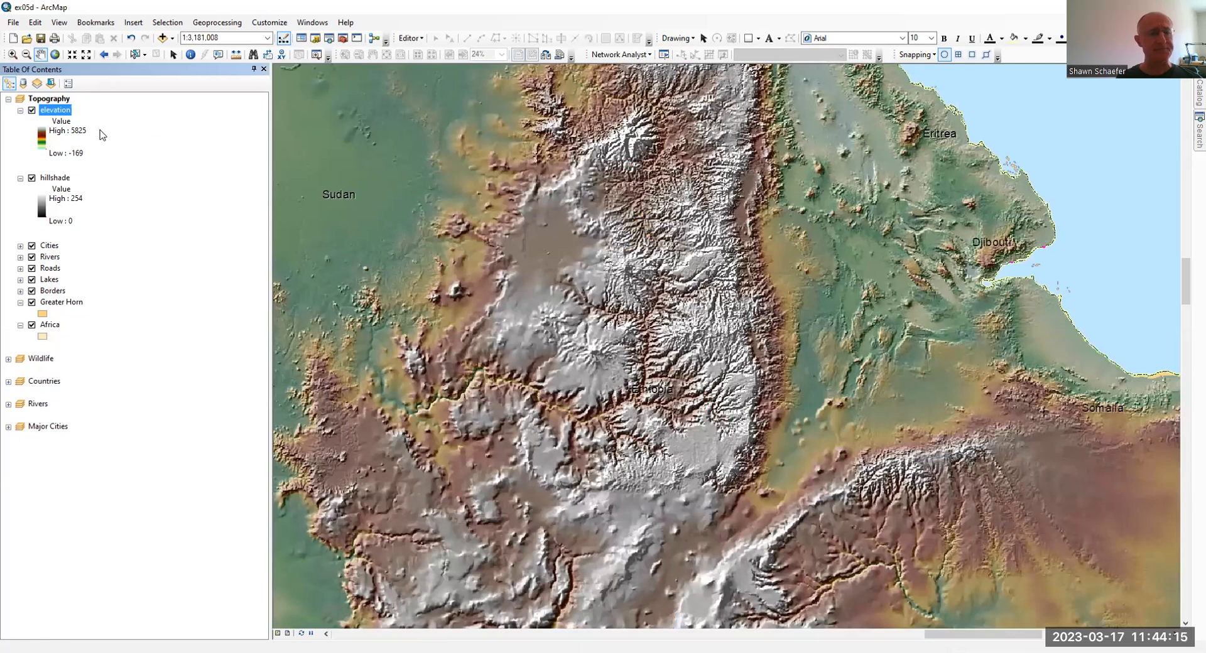
Place the elevation layer and the hillshade layer under it between Borders and Greater Horn, and switch to the page layout
drag(60, 113, 75, 300)
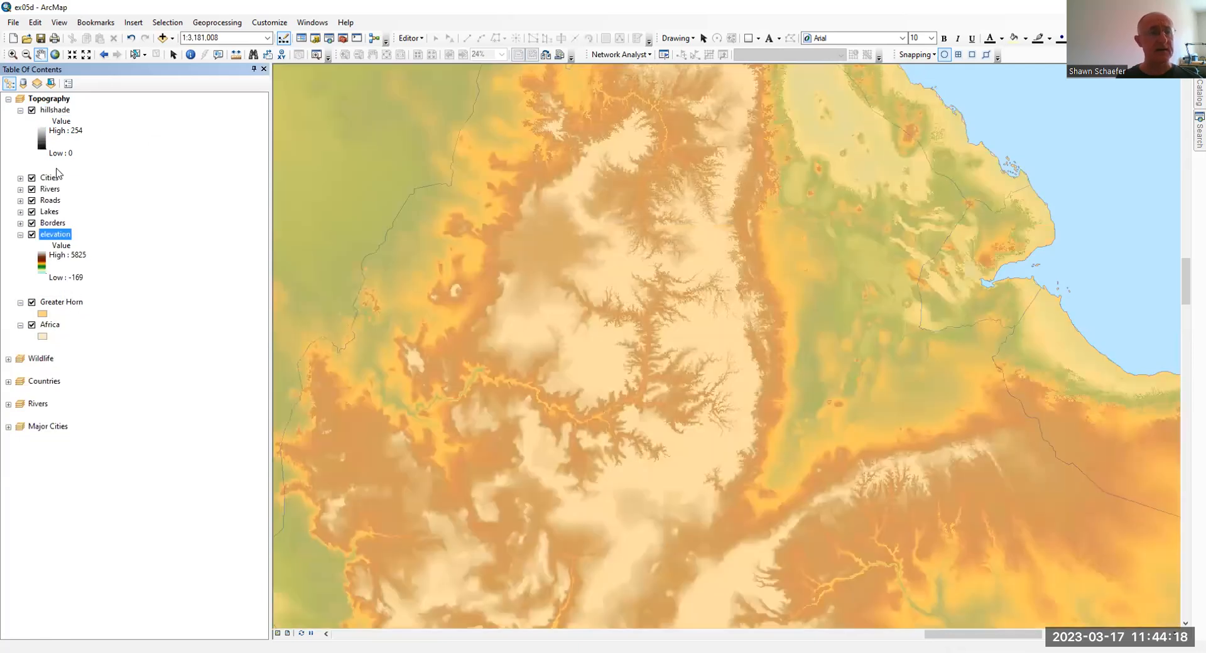
ctrl+click(56, 111)
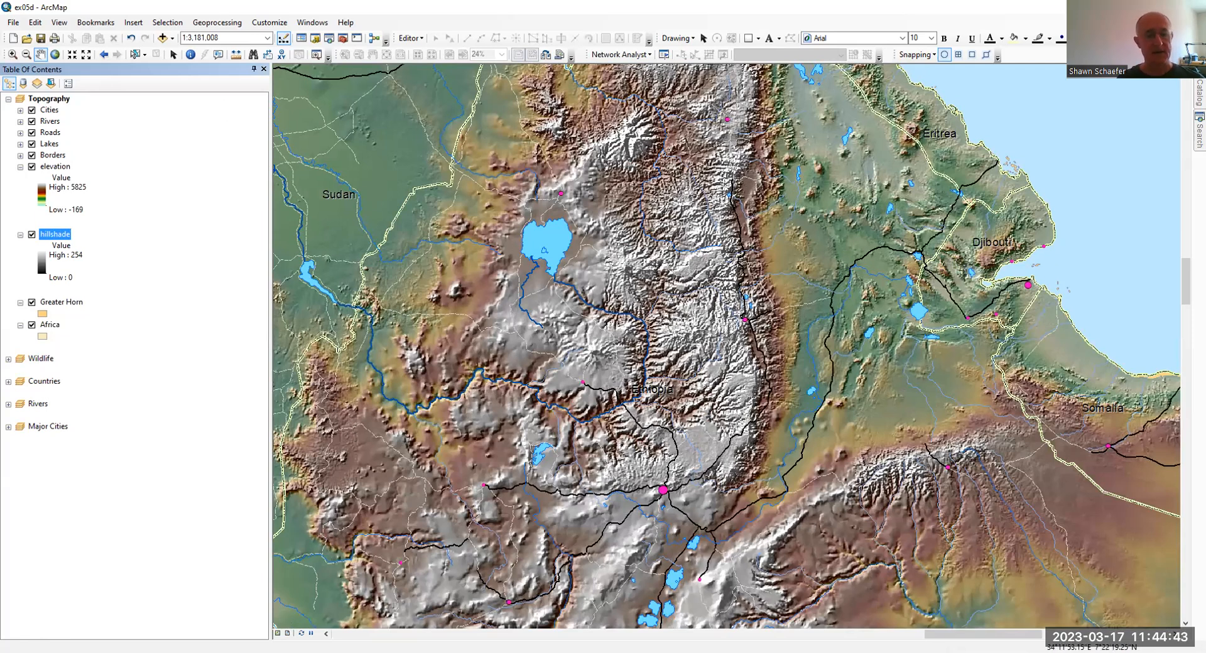
click(287, 633)
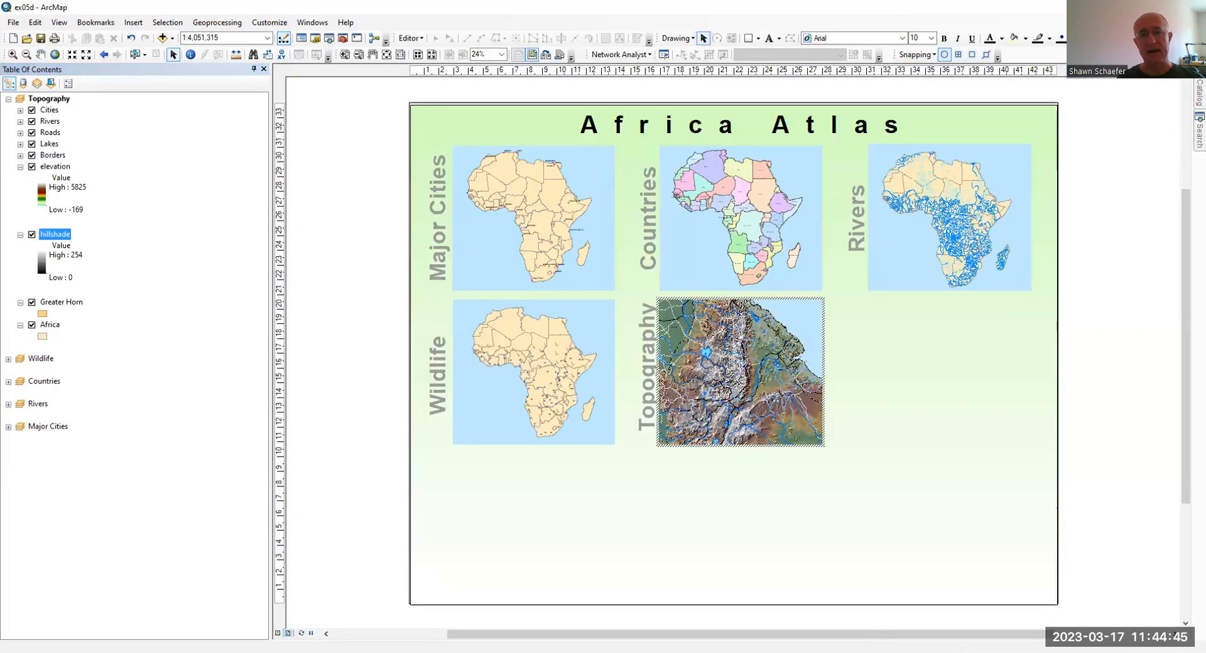